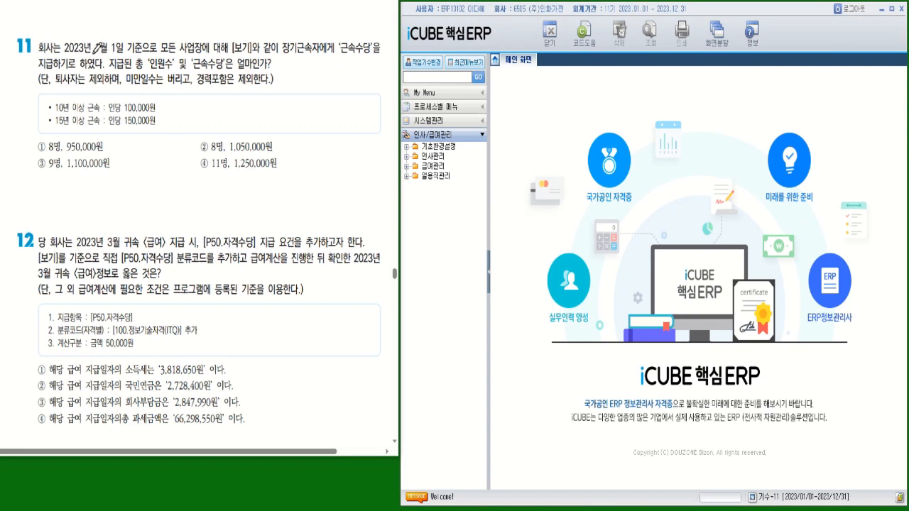
# - Mark the key conditions in question 11: 1월 1일 기준, 모든, 근속수당, 인원수, and the 제외 and 미만일수 버리고 rules
pyautogui.moveTo(92, 52)
pyautogui.mouseDown()
pyautogui.moveTo(173, 44)
pyautogui.moveTo(162, 35)
pyautogui.moveTo(179, 42)
pyautogui.mouseUp()
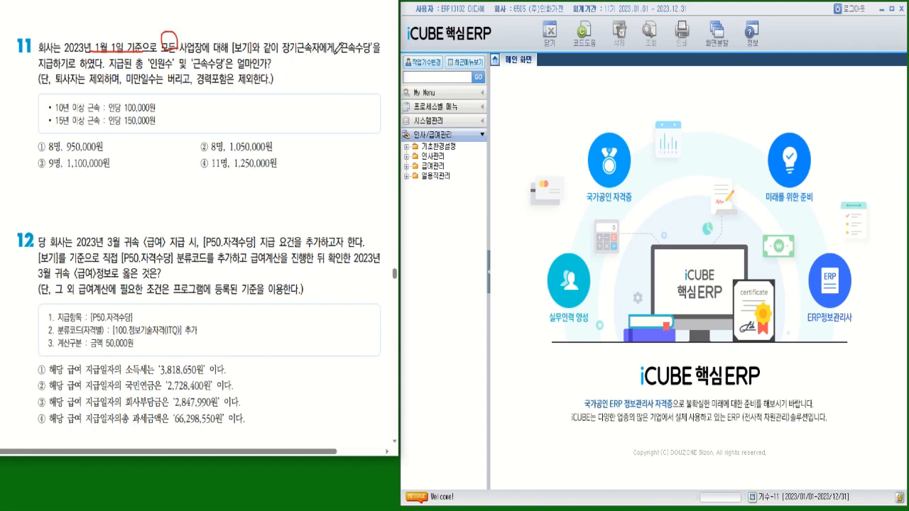
pyautogui.moveTo(335, 52); pyautogui.dragTo(378, 51)
pyautogui.moveTo(147, 72); pyautogui.dragTo(269, 68)
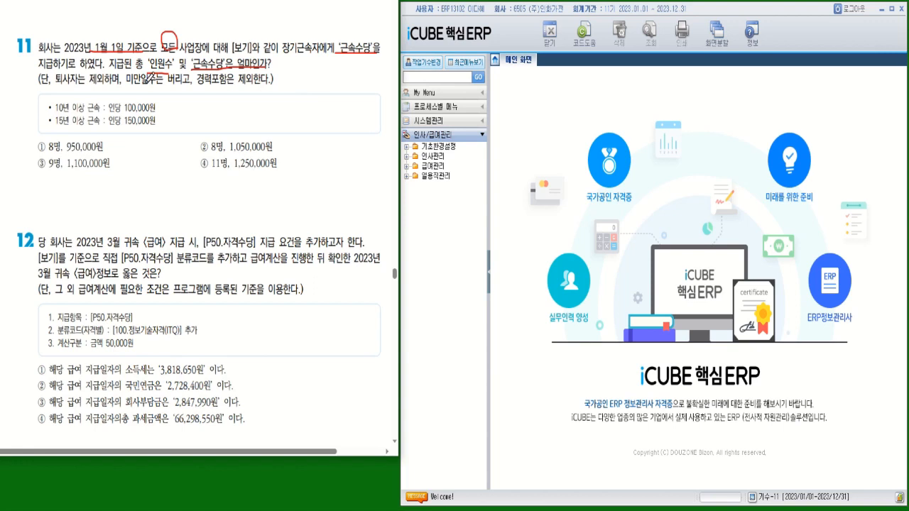
pyautogui.moveTo(104, 86); pyautogui.dragTo(90, 86)
pyautogui.moveTo(194, 86); pyautogui.dragTo(140, 86)
pyautogui.moveTo(266, 86); pyautogui.dragTo(224, 86)
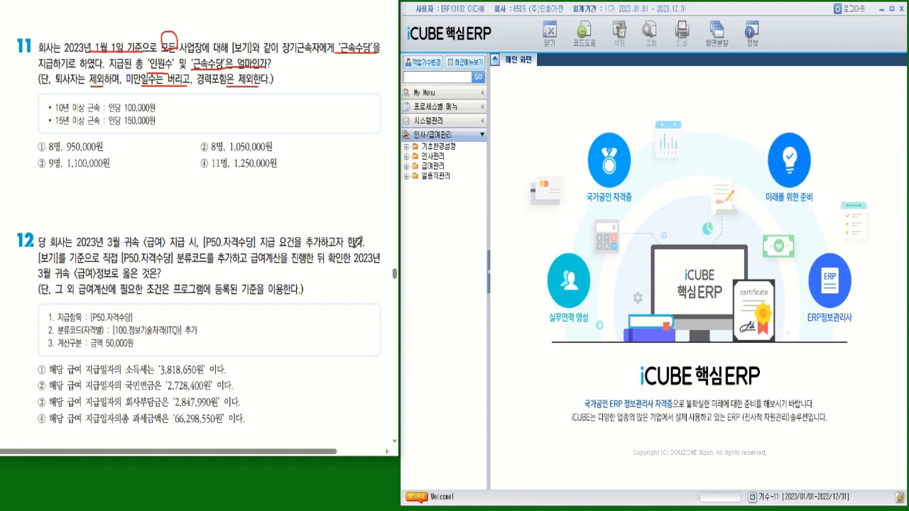
# - Open 근속년수현황 under 인사관리 and set 퇴사자 to 0. 제외
pyautogui.click(432, 155)
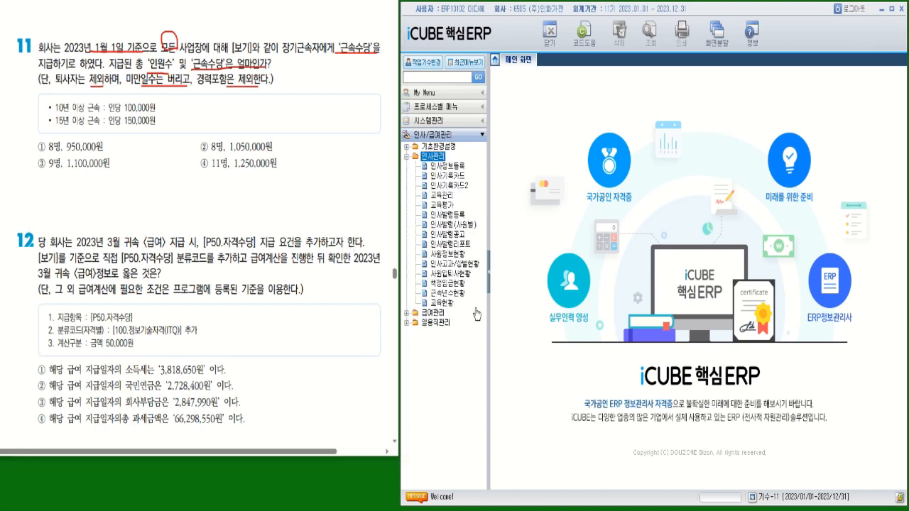
pyautogui.click(450, 295)
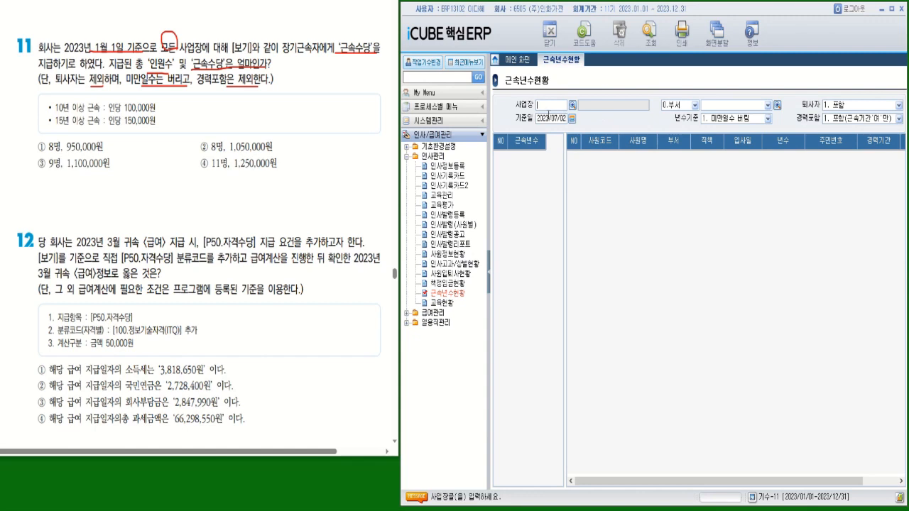
pyautogui.click(848, 107)
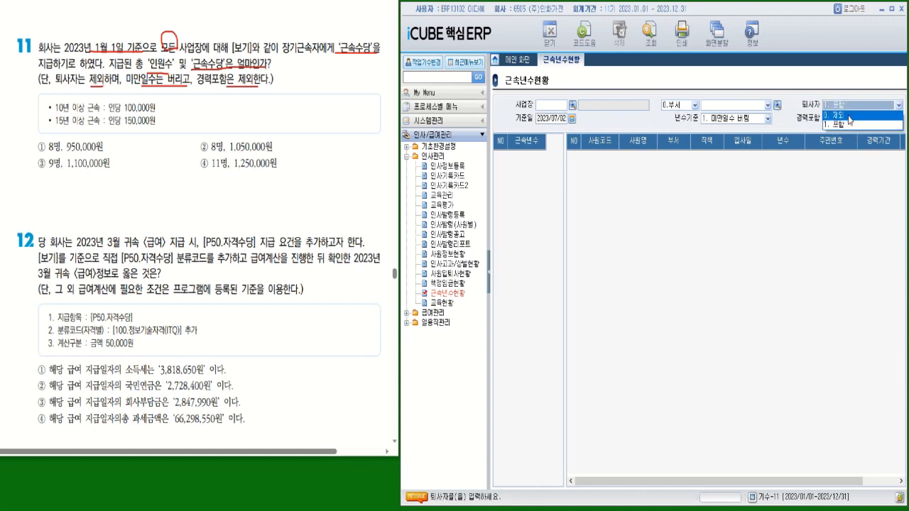
pyautogui.click(849, 115)
# - Query years of service with 기준일 2023/01/01, 년수기준 1. 미만일수 버림 and 경력포함 0. 제외
pyautogui.click(566, 119)
pyautogui.write('2')
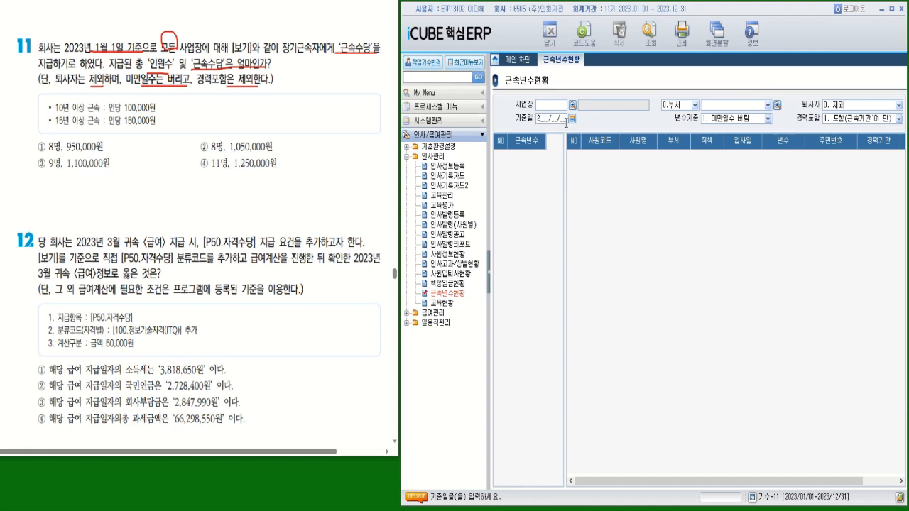
pyautogui.write('023/01/01')
pyautogui.press('Return')
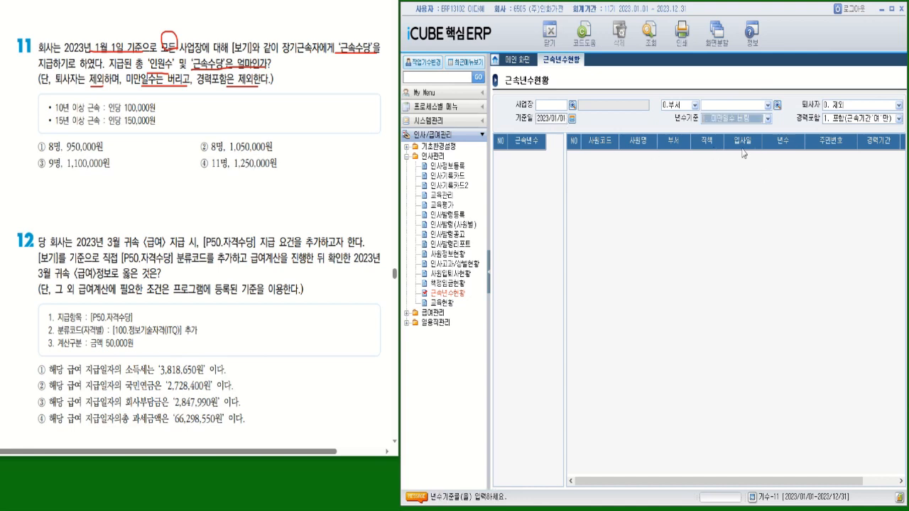
pyautogui.click(728, 122)
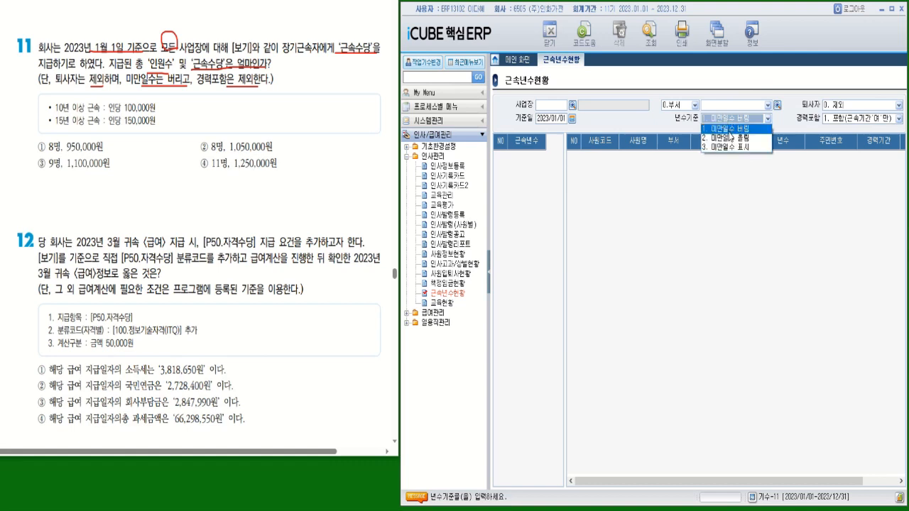
pyautogui.click(729, 129)
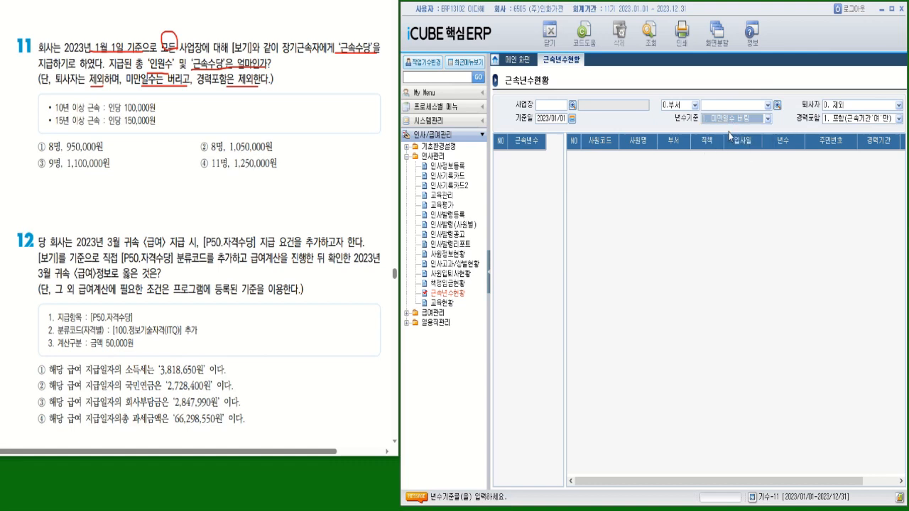
pyautogui.click(845, 125)
pyautogui.click(845, 129)
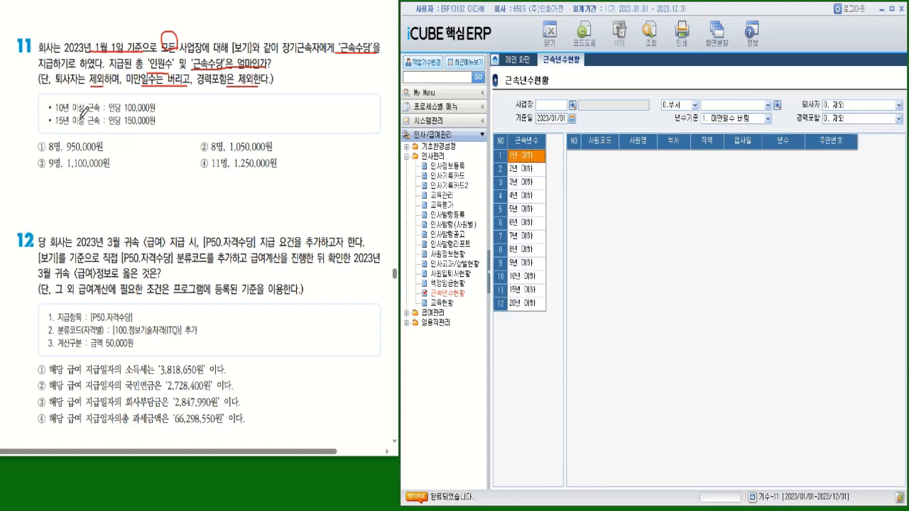
# - Check the employees in the 15년 이하 and 20년 이하 groups, note 5 and 3 beside question 11's conditions, and underline answer ①
pyautogui.click(528, 291)
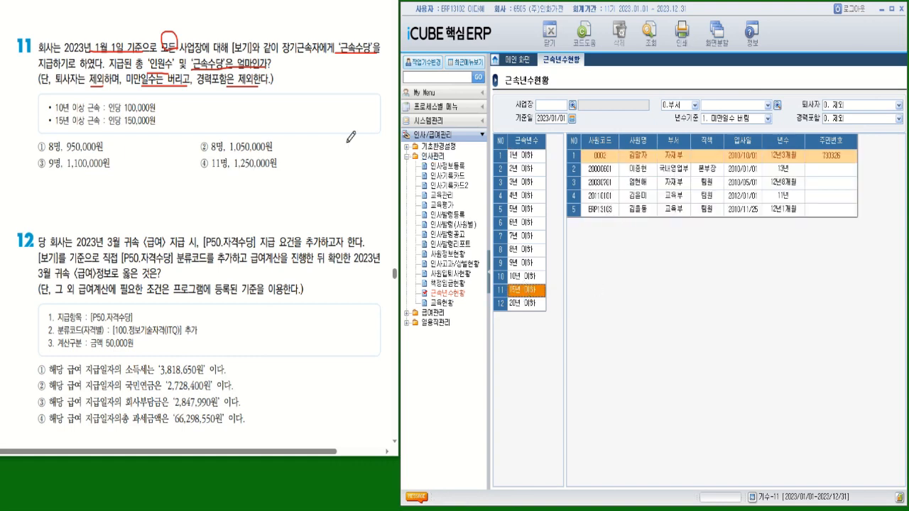
pyautogui.moveTo(168, 101); pyautogui.dragTo(186, 102)
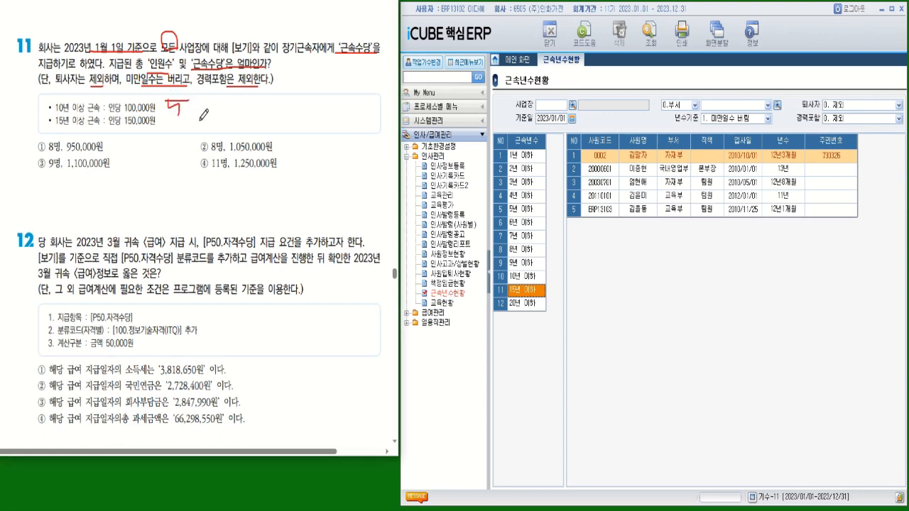
pyautogui.click(524, 307)
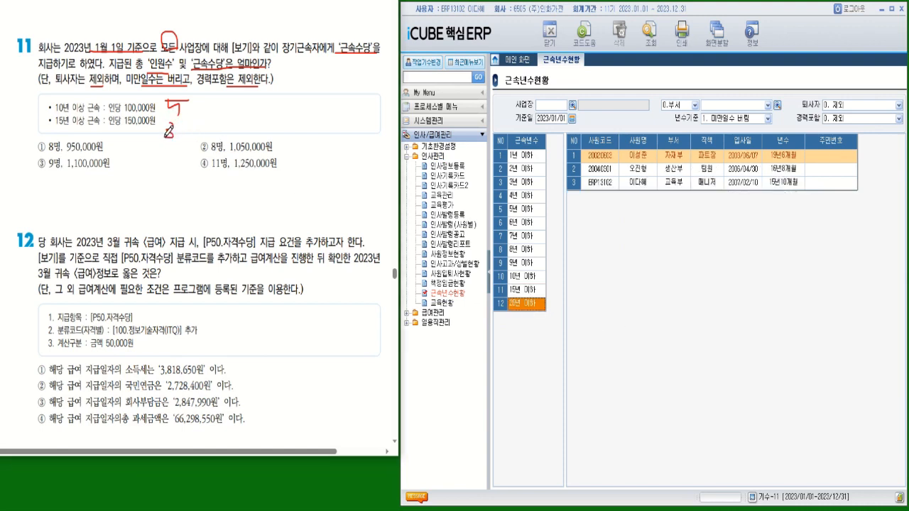
pyautogui.moveTo(165, 125); pyautogui.dragTo(166, 137)
pyautogui.moveTo(30, 150); pyautogui.dragTo(113, 149)
# - Mark the key phrases in question 12 about adding the P50.자격수당 classification code, running payroll, and finding the correct March 2023 급여 statement
pyautogui.moveTo(105, 245); pyautogui.dragTo(139, 249)
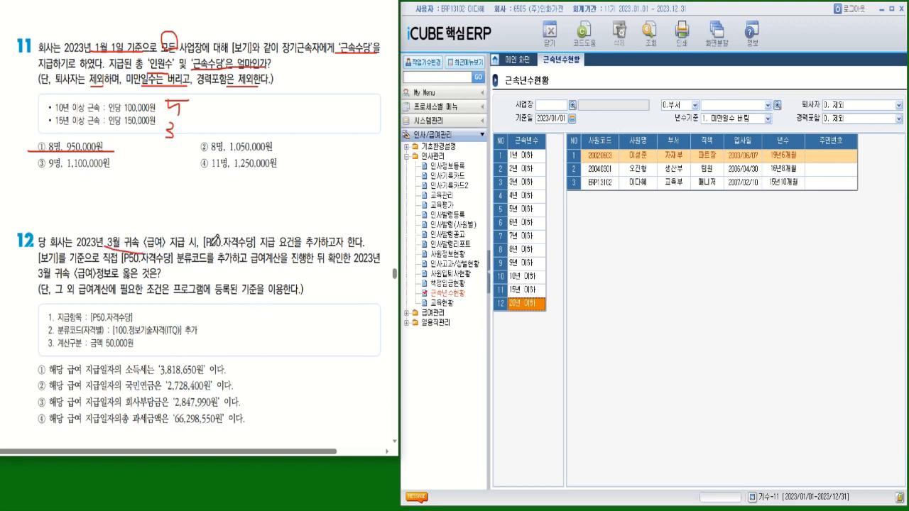
pyautogui.moveTo(209, 247); pyautogui.dragTo(325, 242)
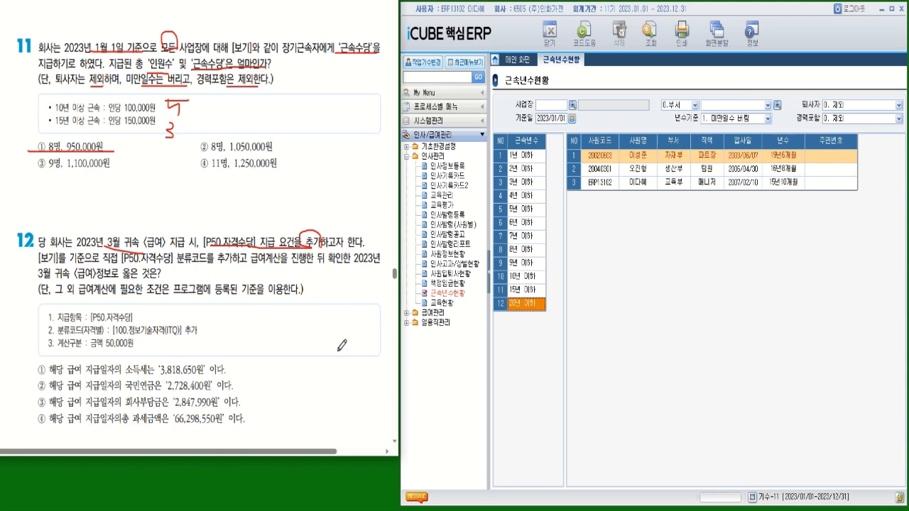
pyautogui.moveTo(203, 264); pyautogui.dragTo(380, 267)
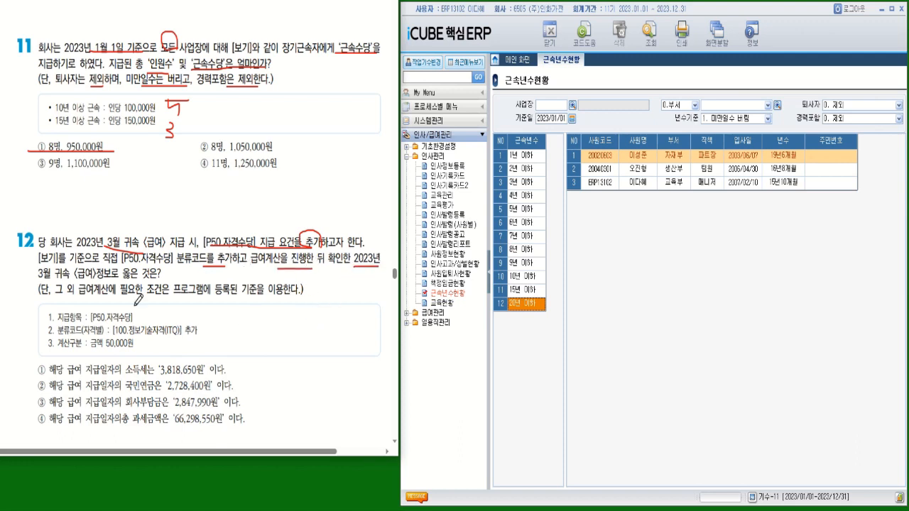
pyautogui.moveTo(50, 277)
pyautogui.mouseDown()
pyautogui.moveTo(149, 274)
pyautogui.moveTo(124, 276)
pyautogui.moveTo(140, 270)
pyautogui.mouseUp()
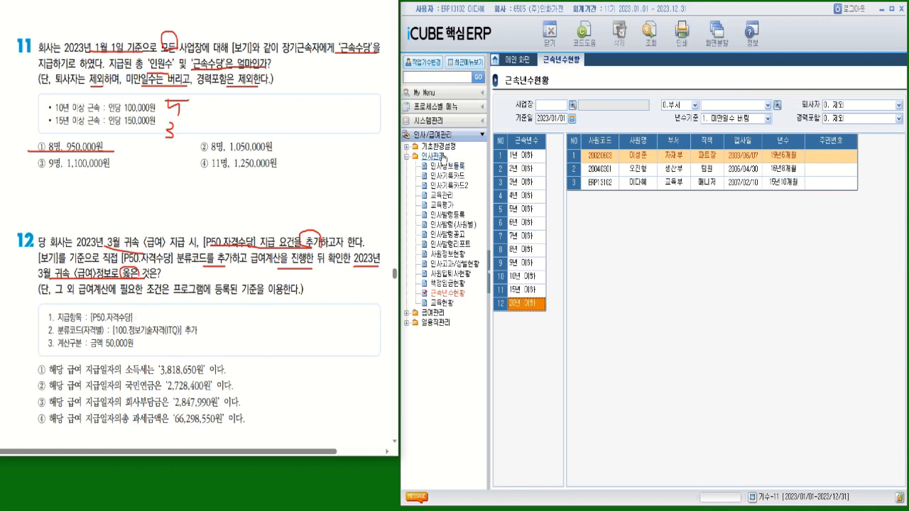
# - Open 지급공제항목등록 under 기초환경설정 and query the items for 급여구분 급여 and 지급/공제구분 지급 in 2023
pyautogui.click(444, 147)
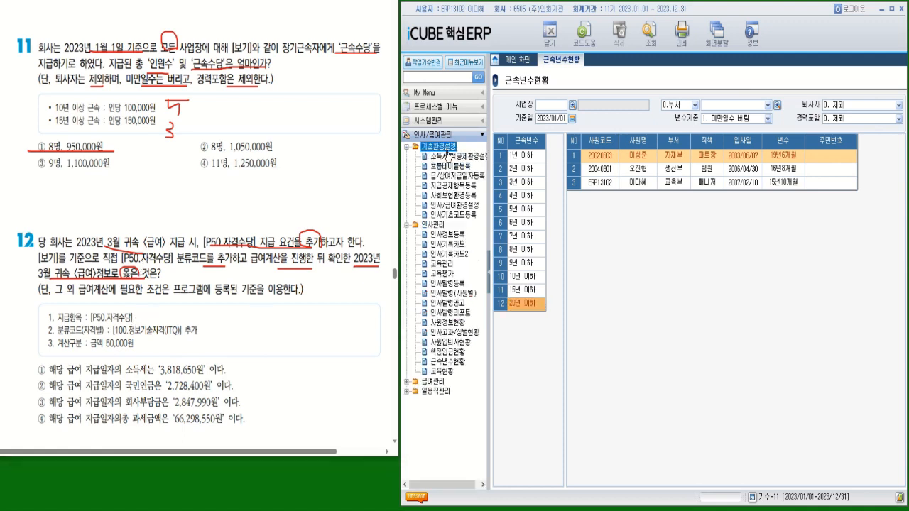
pyautogui.click(460, 186)
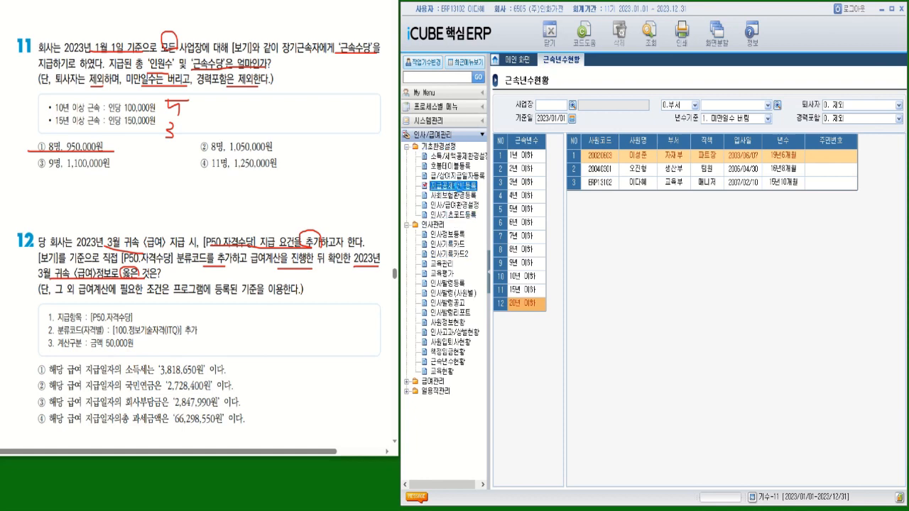
pyautogui.click(602, 105)
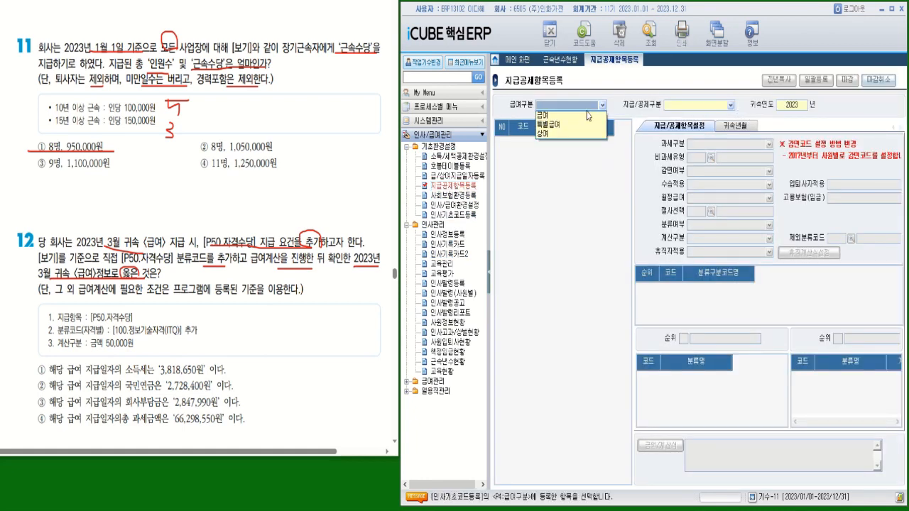
pyautogui.click(587, 114)
pyautogui.click(730, 105)
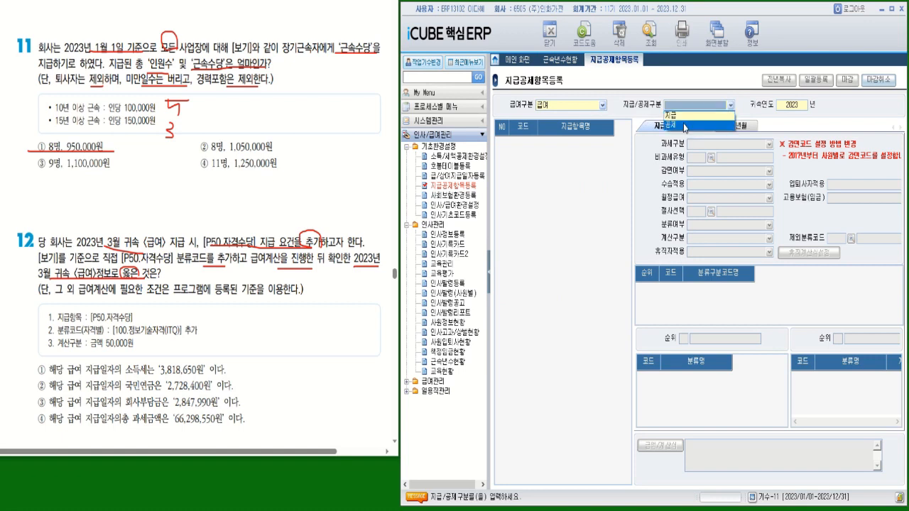
pyautogui.click(680, 115)
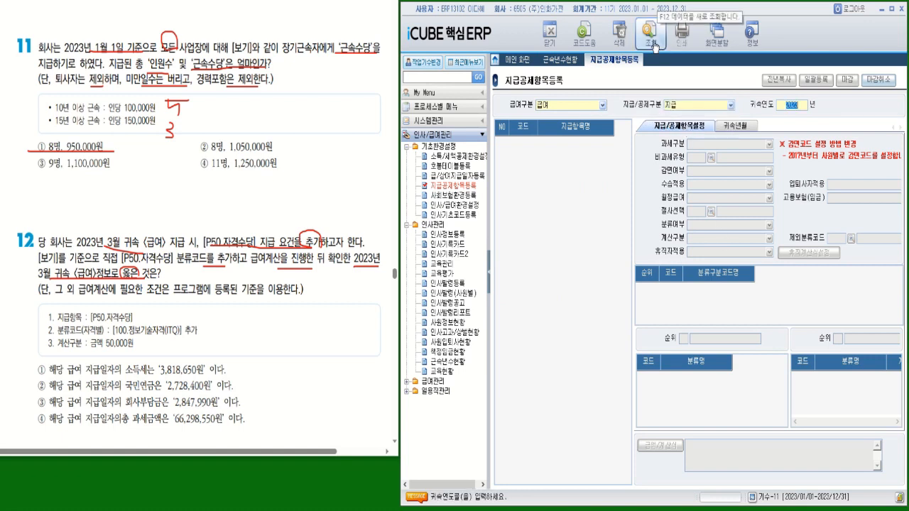
pyautogui.click(653, 46)
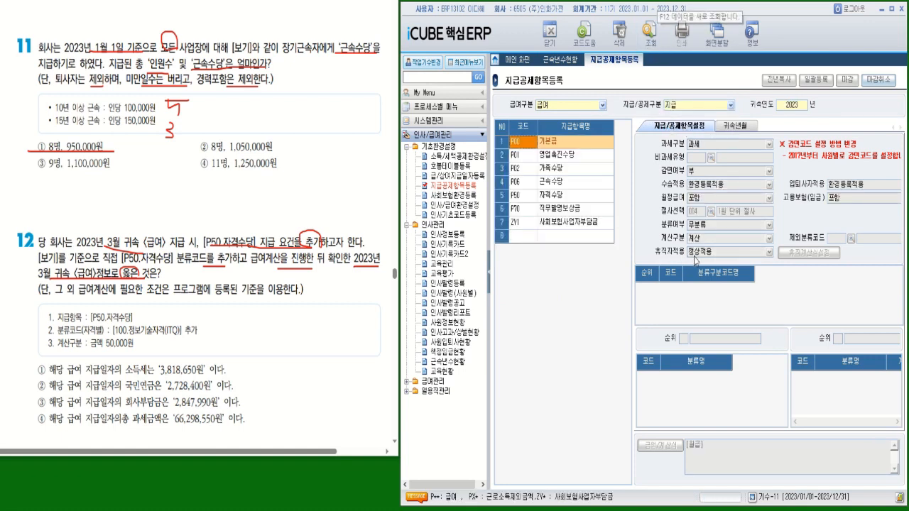
# - Cancel the closing (마감취소) of the 2023 급여 payment items so they can be edited
pyautogui.click(881, 81)
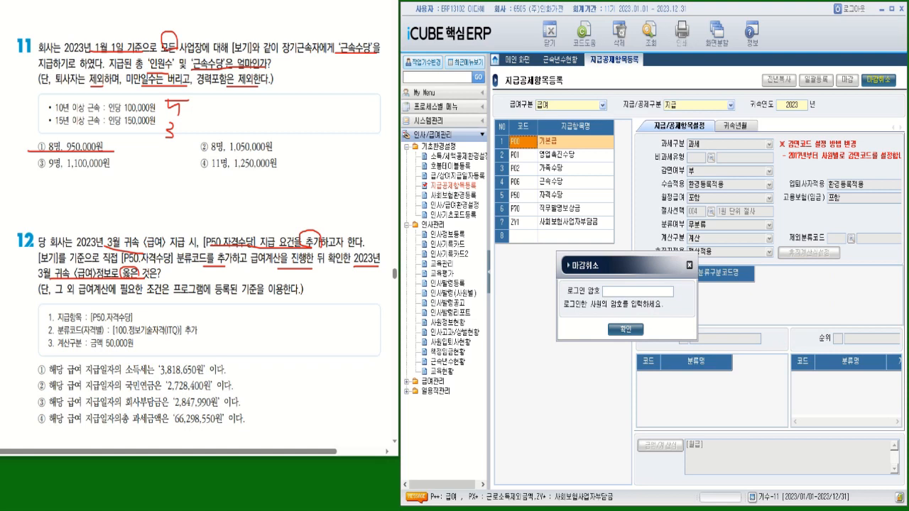
pyautogui.click(625, 329)
pyautogui.click(681, 328)
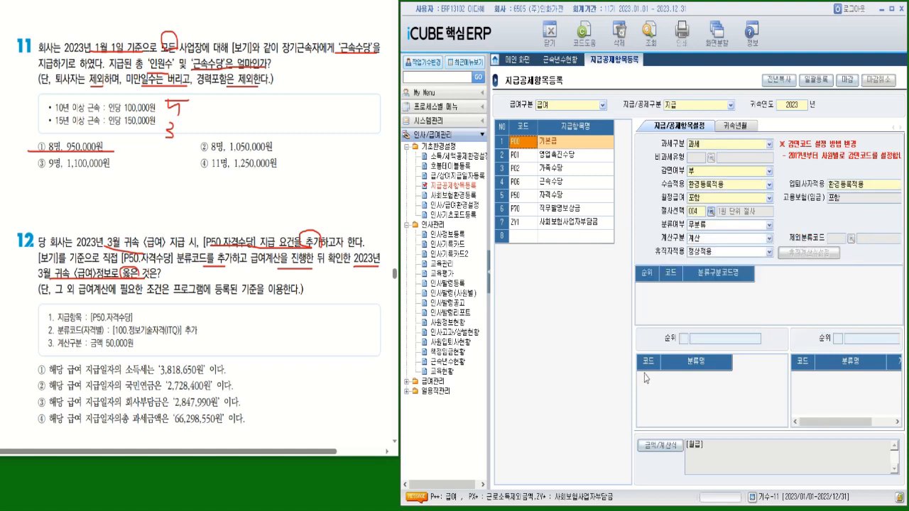
# - For payment item P50 자격수당, underline the ITQ condition in question 12 and add classification code 100 정보기술자격(ITQ) under 자격별
pyautogui.click(534, 201)
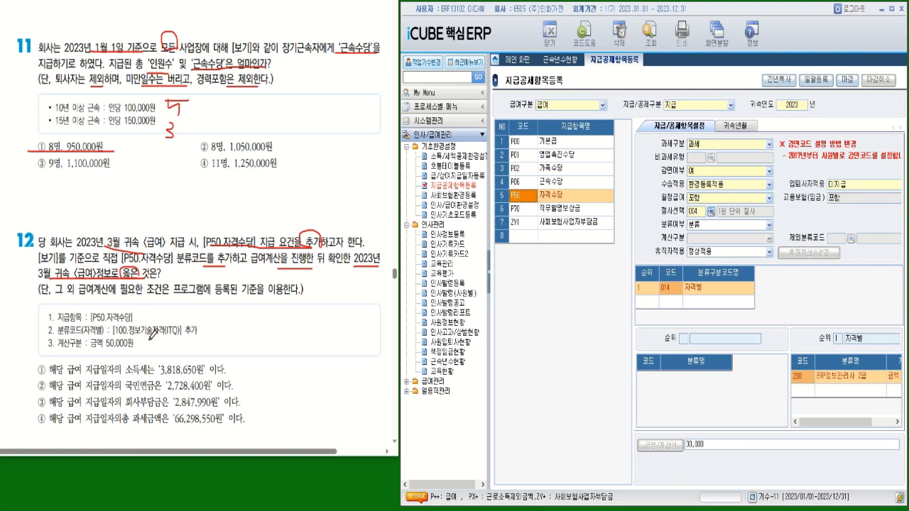
pyautogui.moveTo(159, 339); pyautogui.dragTo(199, 338)
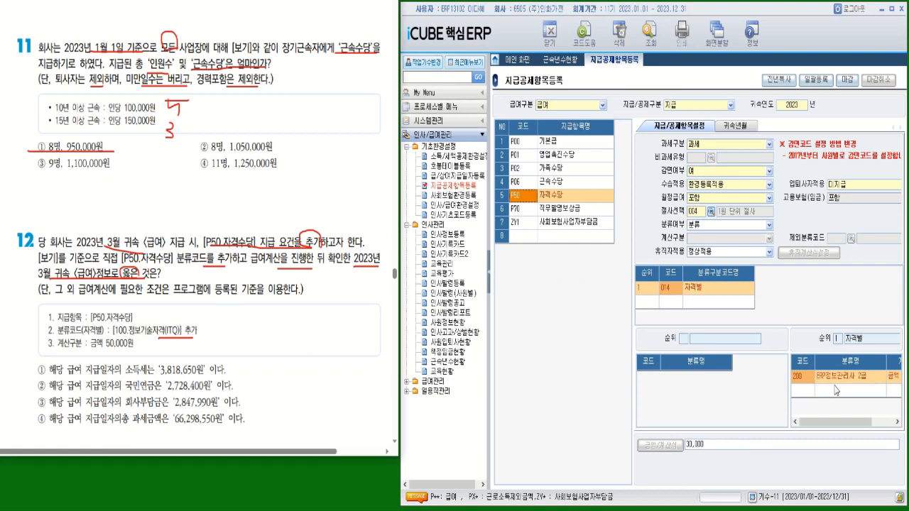
pyautogui.click(803, 391)
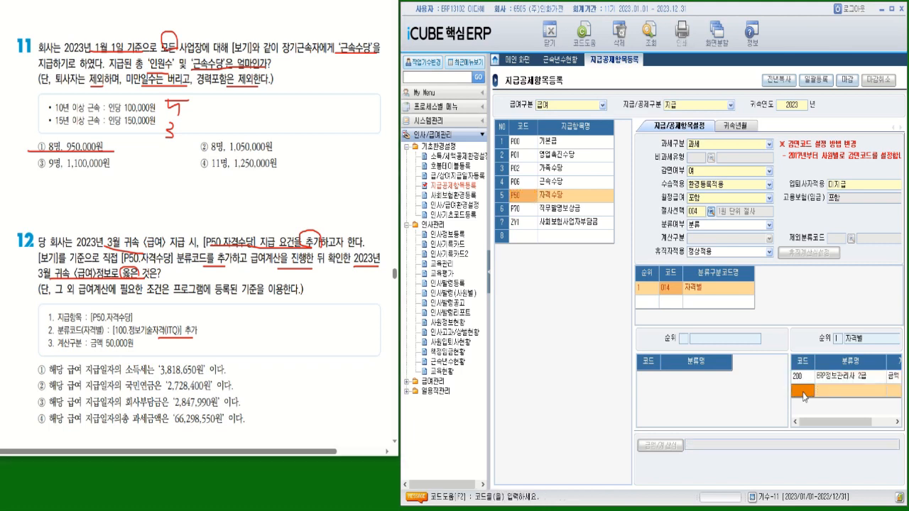
pyautogui.press('F2')
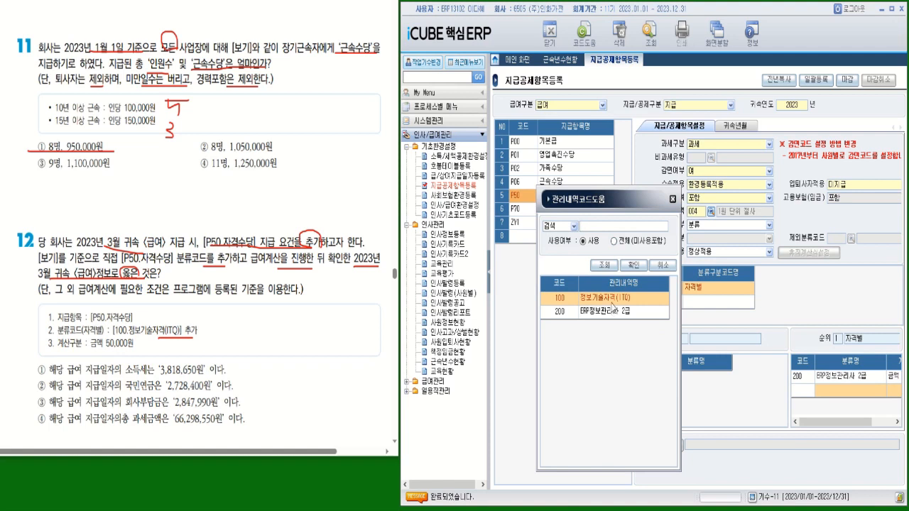
pyautogui.doubleClick(612, 300)
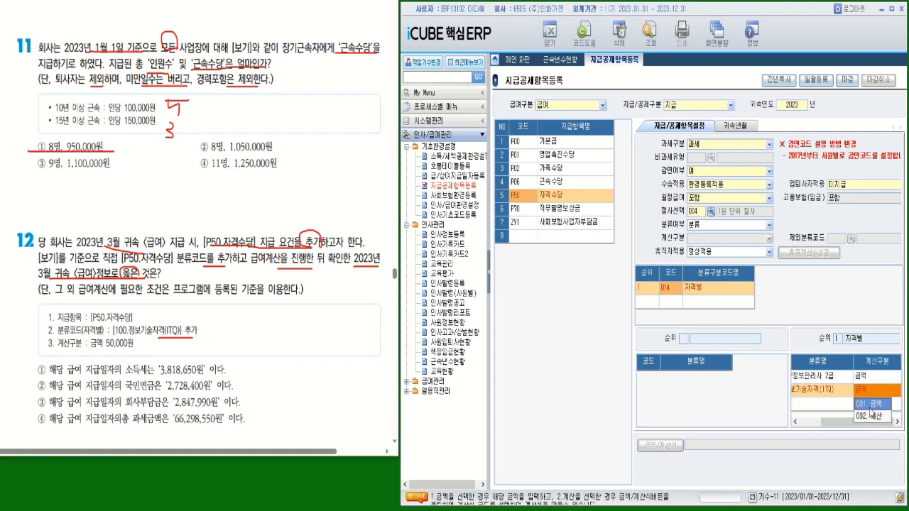
# - Set the 정보기술자격(ITQ) row's 계산구분 to 금액 with an amount of 50,000, check the row, and move on to item P70
pyautogui.click(873, 403)
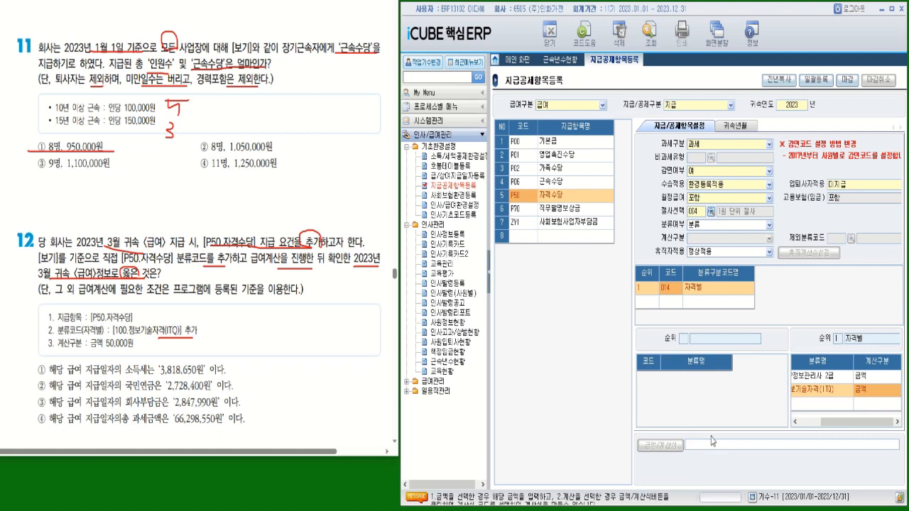
pyautogui.write('50000')
pyautogui.press('Return')
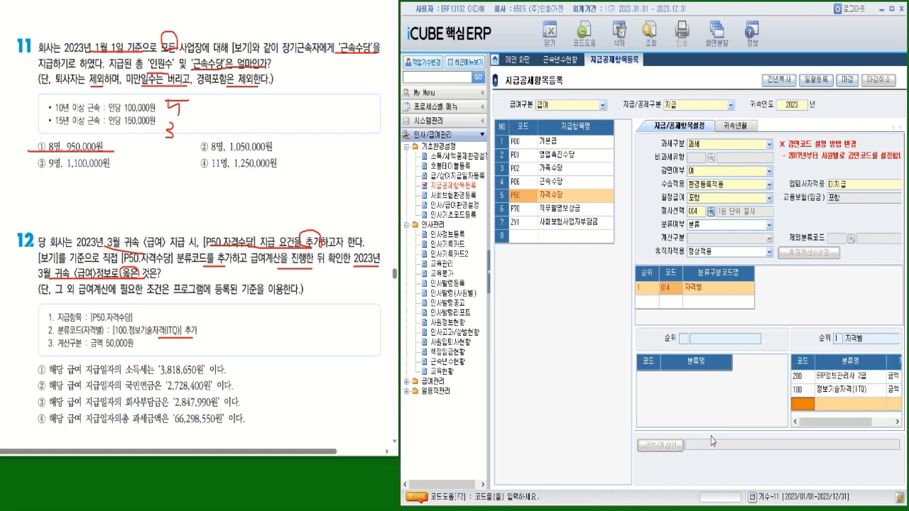
pyautogui.click(799, 390)
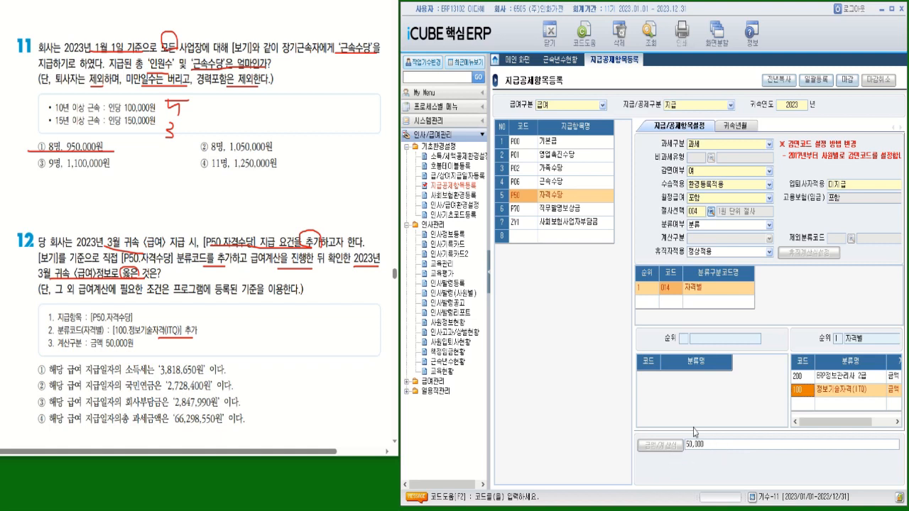
pyautogui.click(527, 213)
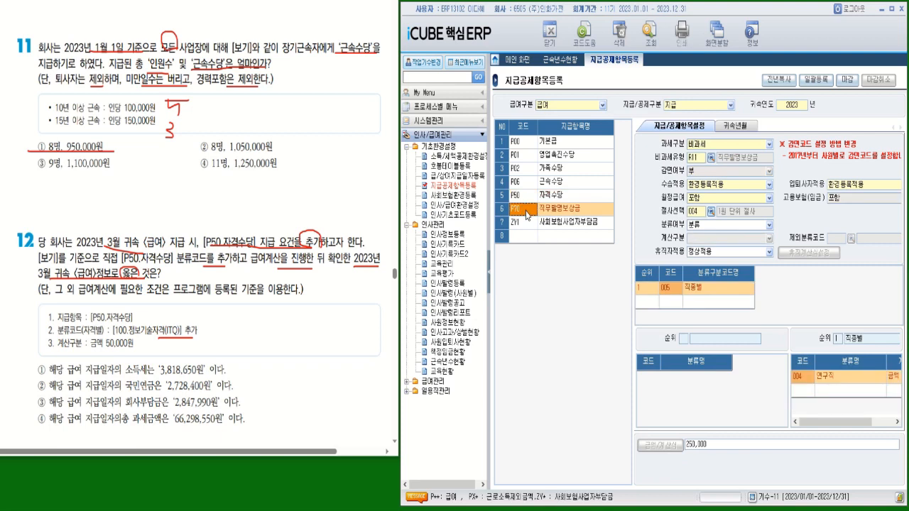
# - Recheck item P50 자격수당, then open 상용직급여입력및계산 under 급여관리 and query the 2023/03 payroll for the 2023/03/31 급여 동시 payment date
pyautogui.click(524, 197)
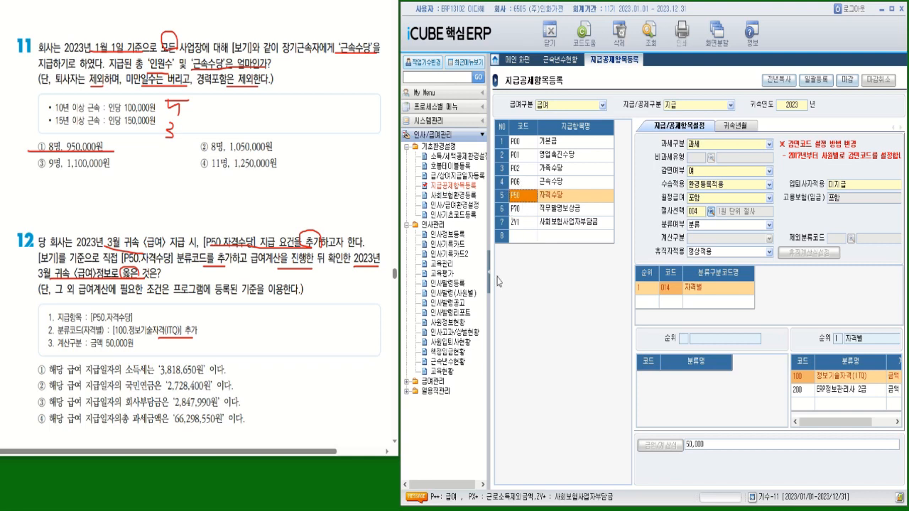
pyautogui.click(434, 383)
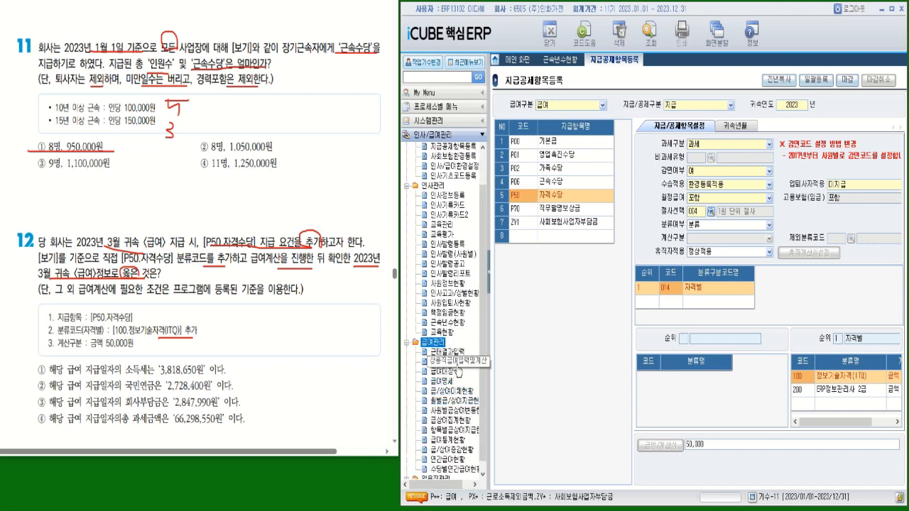
pyautogui.doubleClick(454, 361)
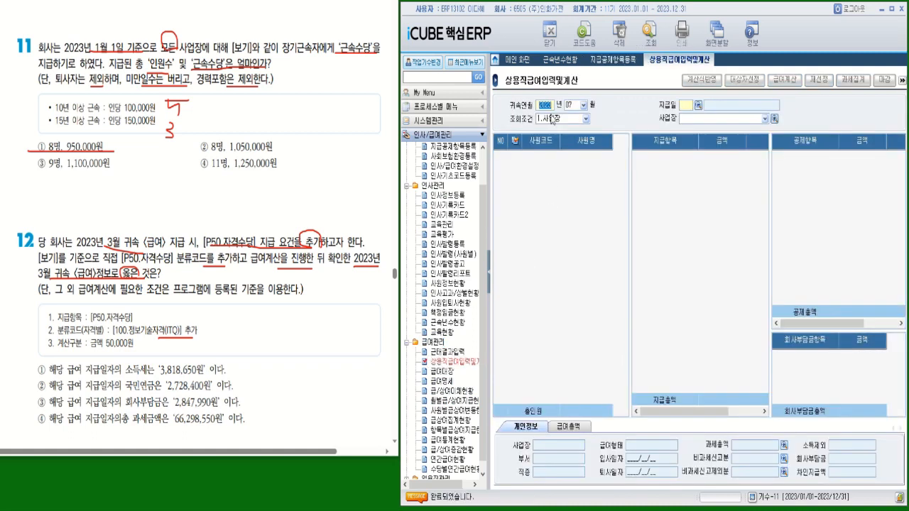
pyautogui.click(583, 104)
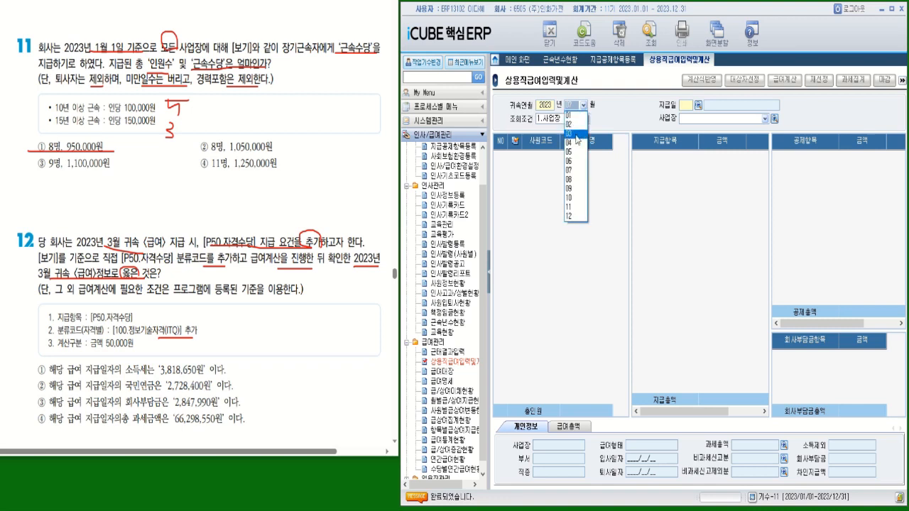
pyautogui.click(581, 142)
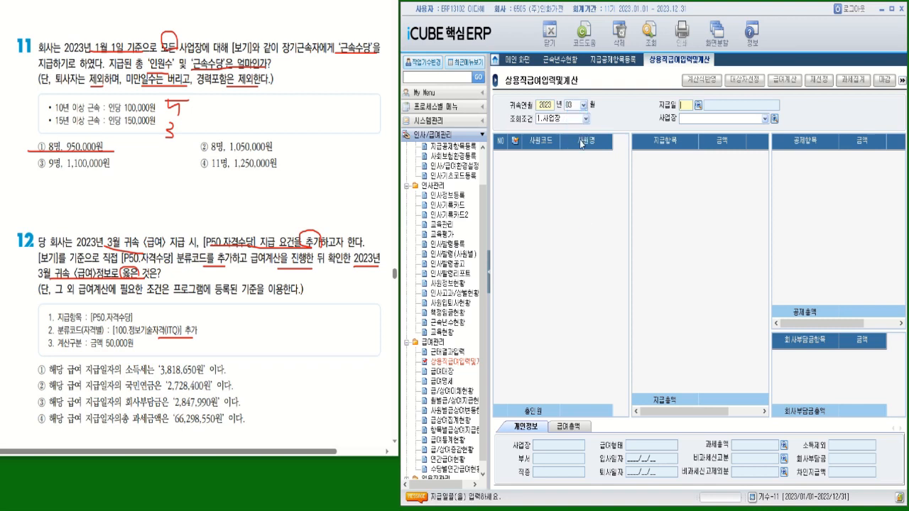
pyautogui.click(699, 106)
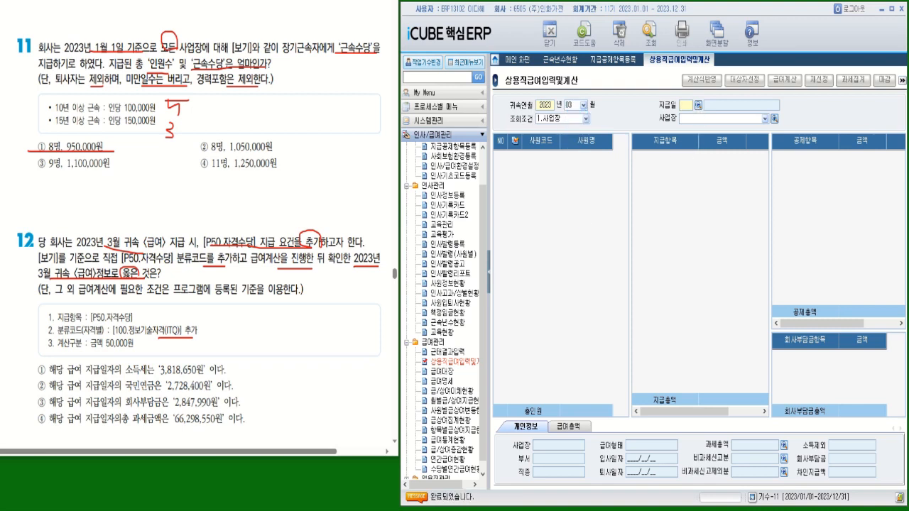
pyautogui.doubleClick(566, 280)
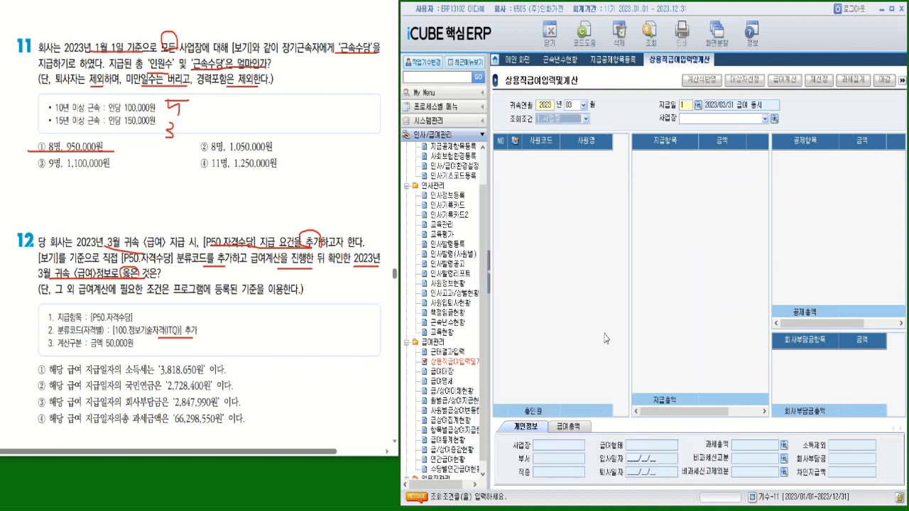
pyautogui.click(649, 32)
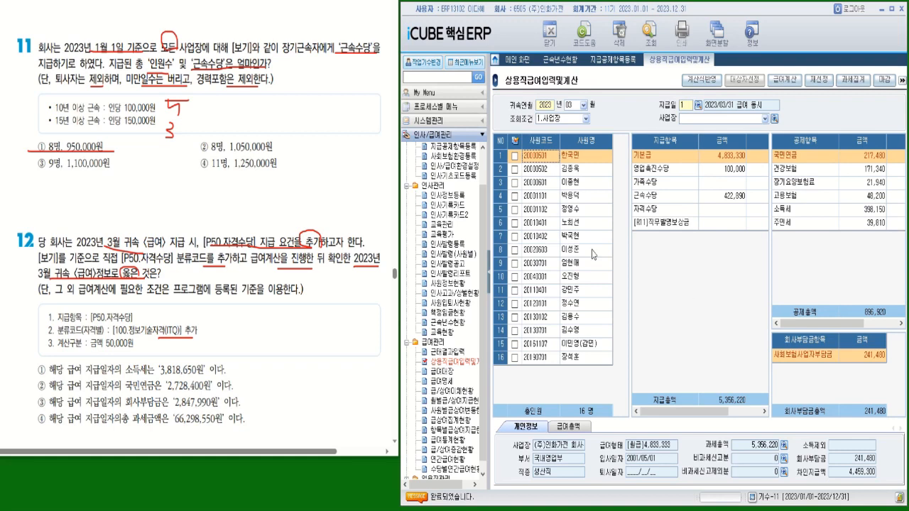
# - Select all employees and run 급여계산 with 지급/공제 항목 계산 for every payment and deduction item
pyautogui.click(515, 140)
pyautogui.click(780, 79)
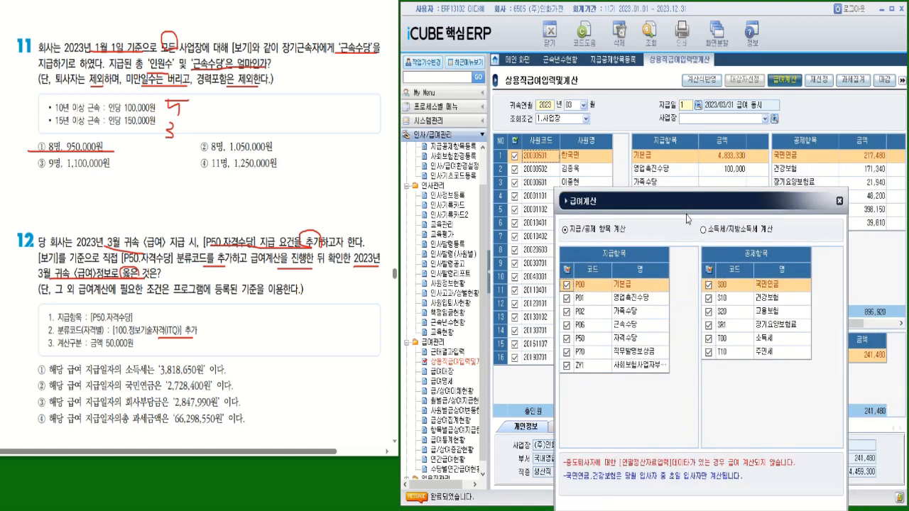
pyautogui.moveTo(672, 231); pyautogui.dragTo(651, 155)
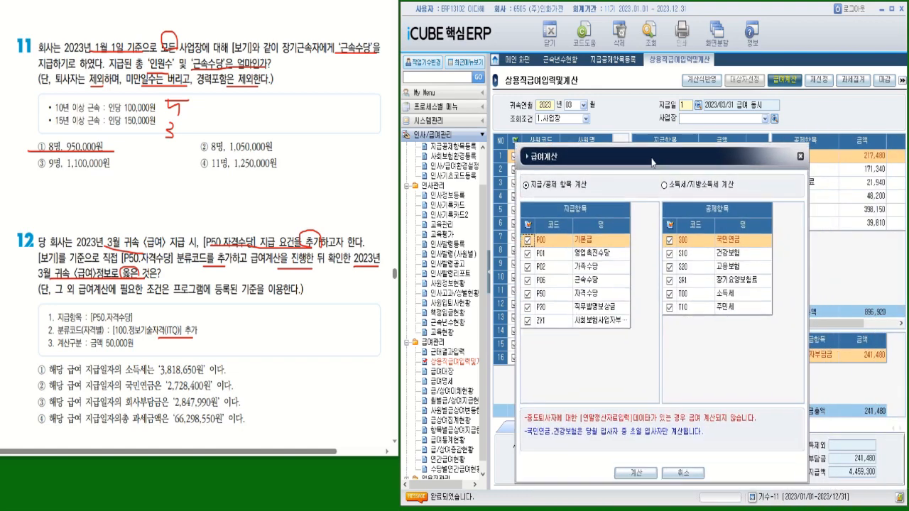
pyautogui.click(636, 473)
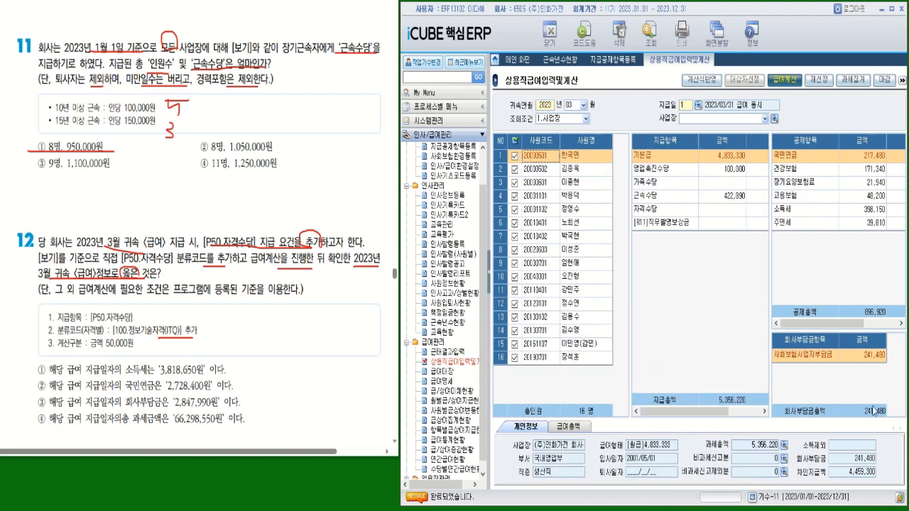
pyautogui.moveTo(808, 240); pyautogui.dragTo(642, 252)
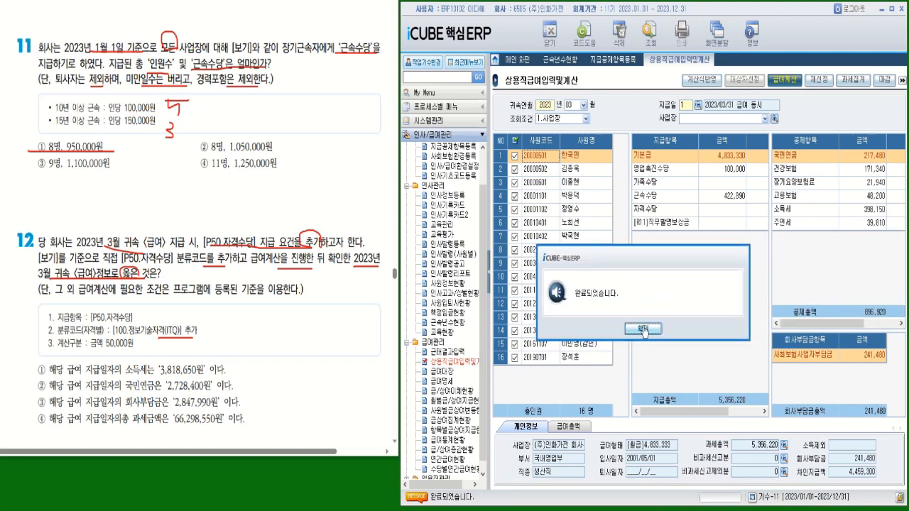
pyautogui.click(643, 328)
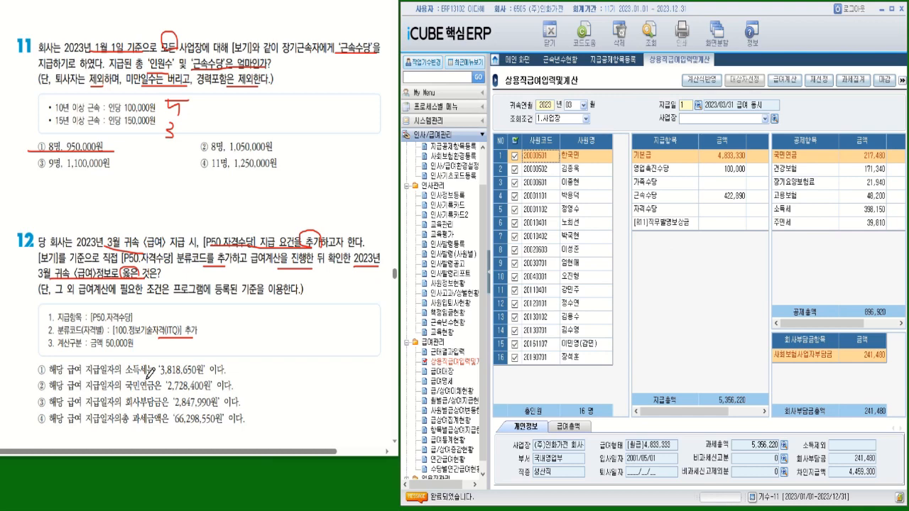
# - Compare the 급여총액 totals with question 12's options, strike out ②, ③ and ④, and box option ① as the answer
pyautogui.click(577, 427)
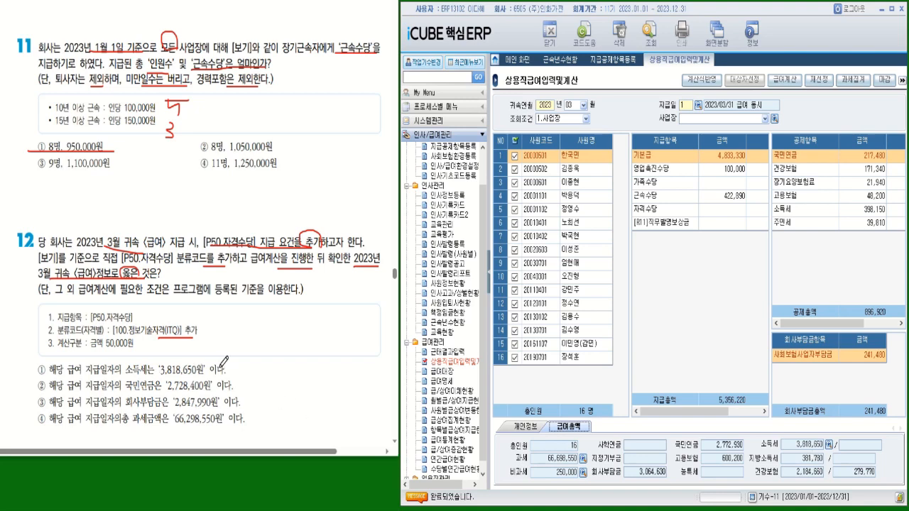
pyautogui.moveTo(231, 365); pyautogui.dragTo(237, 371)
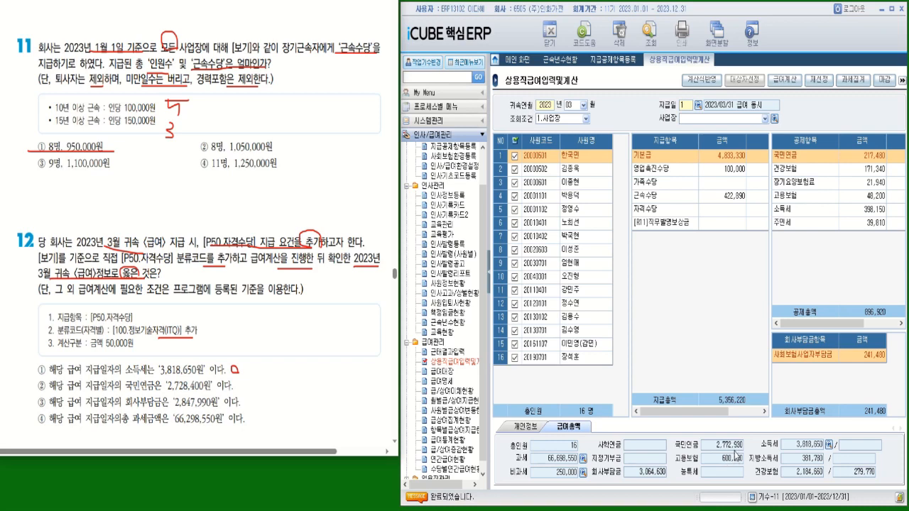
pyautogui.moveTo(41, 382); pyautogui.dragTo(36, 392)
pyautogui.moveTo(44, 396); pyautogui.dragTo(34, 408)
pyautogui.moveTo(133, 424); pyautogui.dragTo(220, 423)
pyautogui.moveTo(31, 428); pyautogui.dragTo(57, 409)
pyautogui.moveTo(27, 362)
pyautogui.mouseDown()
pyautogui.moveTo(241, 371)
pyautogui.moveTo(185, 352)
pyautogui.moveTo(29, 358)
pyautogui.mouseUp()
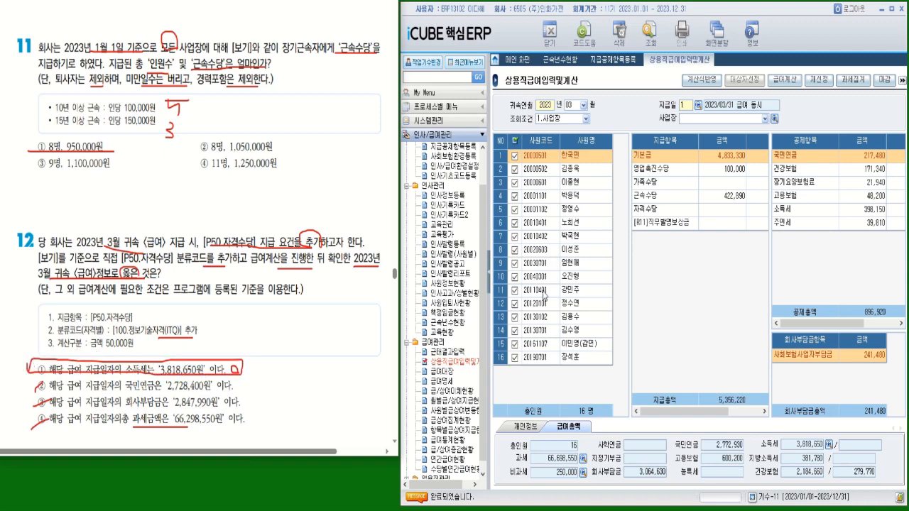
# - Check the 자격수당 amount calculated for the employee in row 5
pyautogui.click(574, 211)
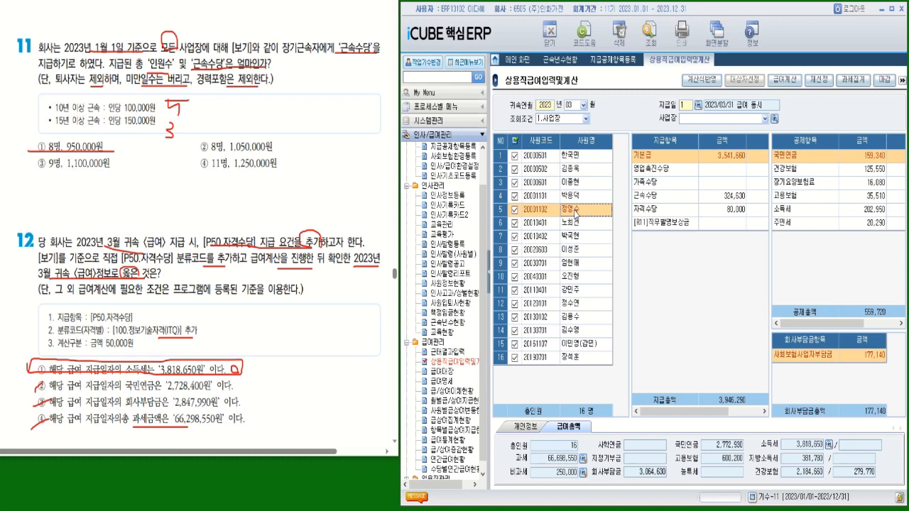
pyautogui.click(724, 211)
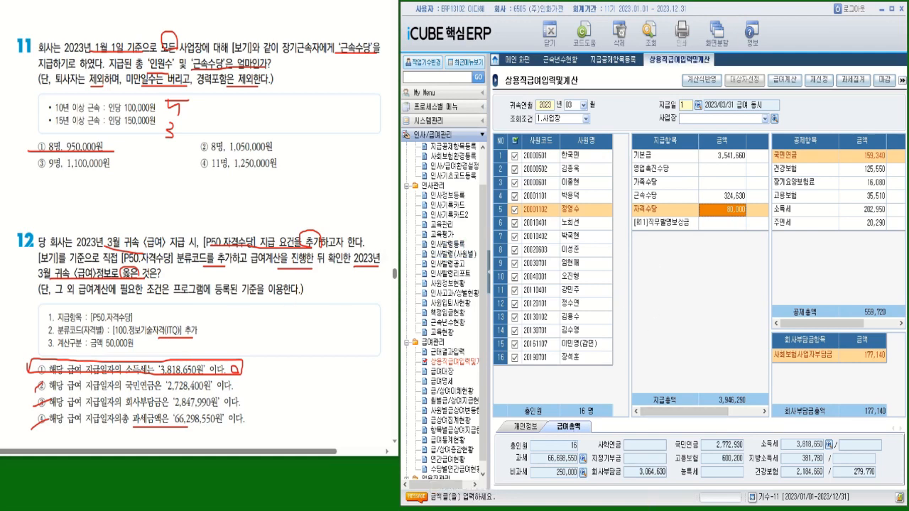
# - Go to question 13 and underline 3월 귀속 '특별급여', 생성 and the part asking for the named employee's 실지급액
pyautogui.press('pagedown')
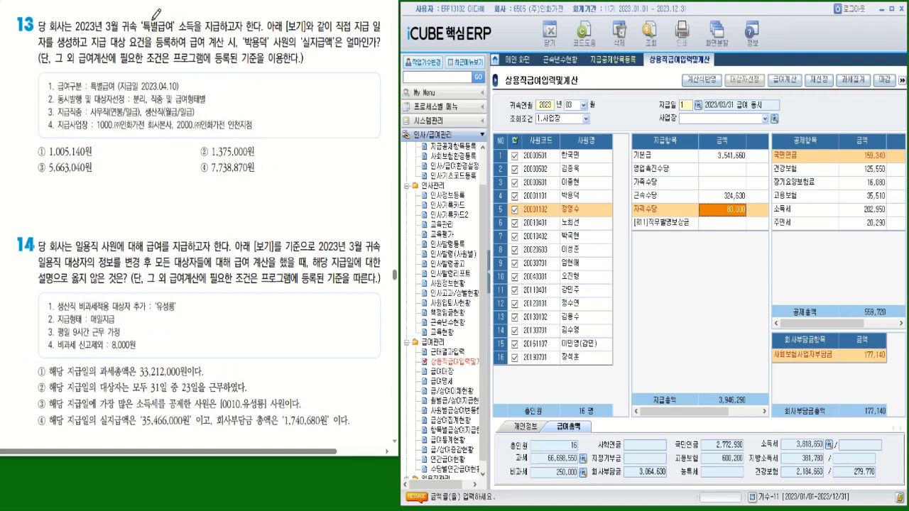
pyautogui.moveTo(102, 33); pyautogui.dragTo(176, 33)
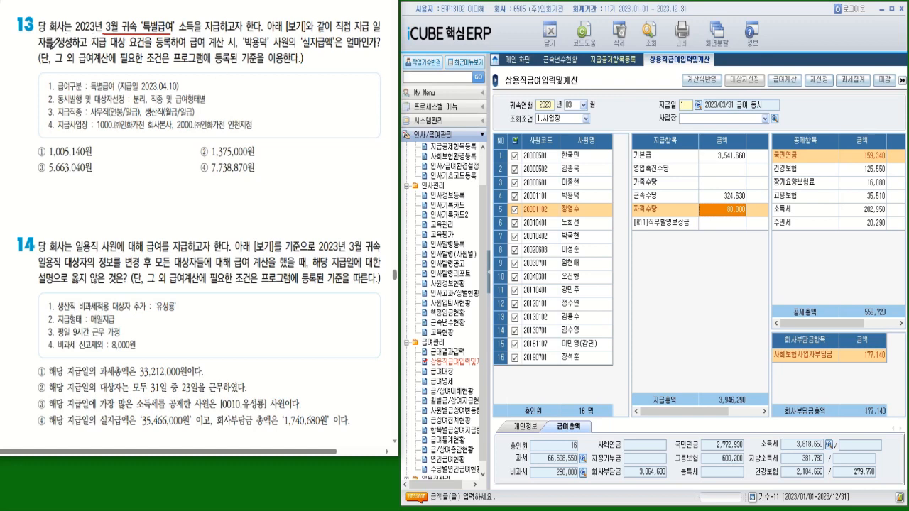
pyautogui.moveTo(51, 45); pyautogui.dragTo(80, 45)
pyautogui.moveTo(264, 49); pyautogui.dragTo(381, 50)
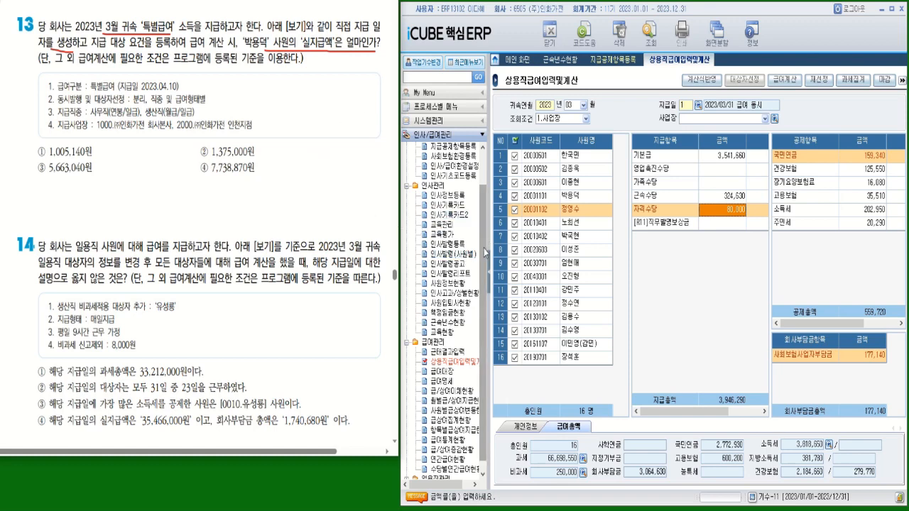
# - Open 급/상여지급일자등록 under 기초환경설정 and set the 귀속연월 to 2023/03
pyautogui.scroll(1, 487, 230)
pyautogui.scroll(1, 486, 230)
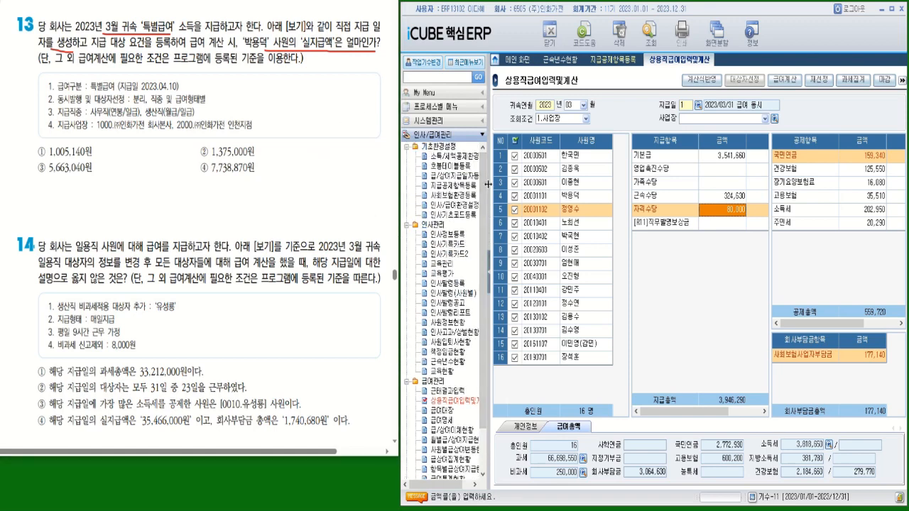
pyautogui.click(445, 177)
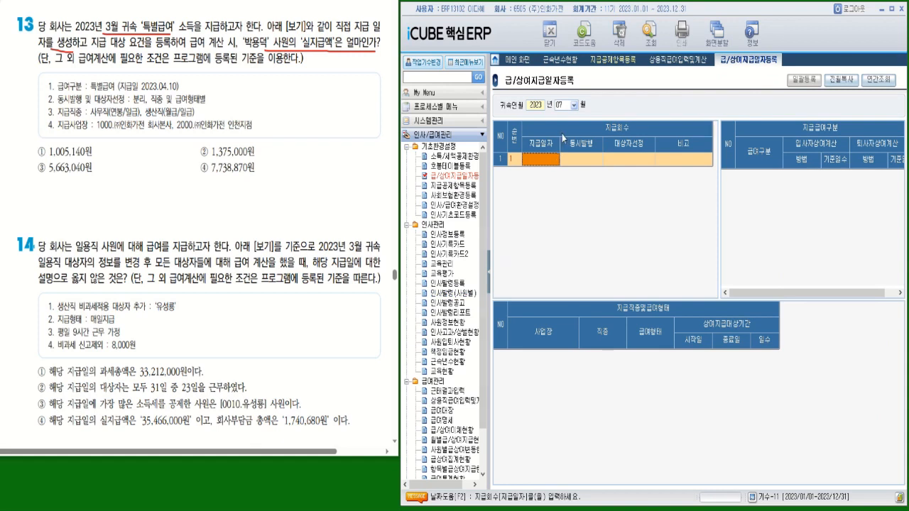
pyautogui.click(573, 105)
pyautogui.click(566, 133)
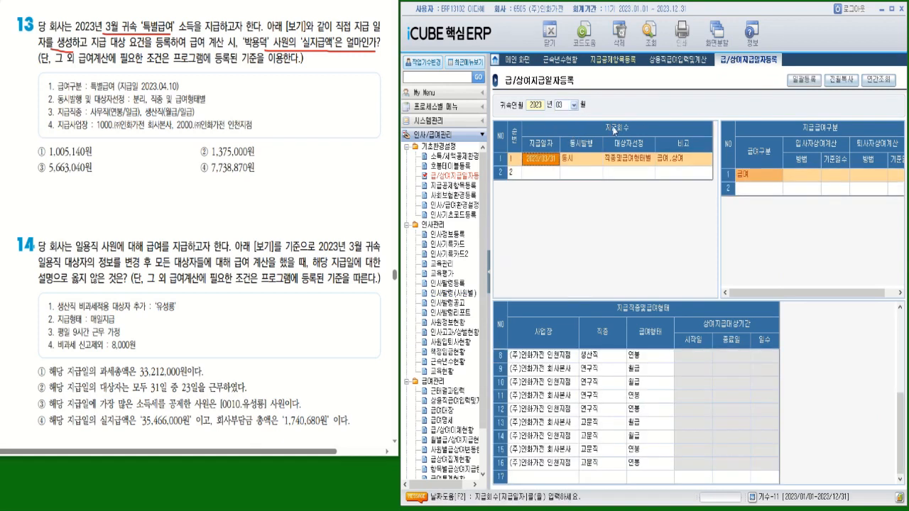
# - Add a second payment dated 2023/04/10 with 동시발행 분리 and 대상자선정 직종및급여형태별, circling 분리 in question 13
pyautogui.click(538, 173)
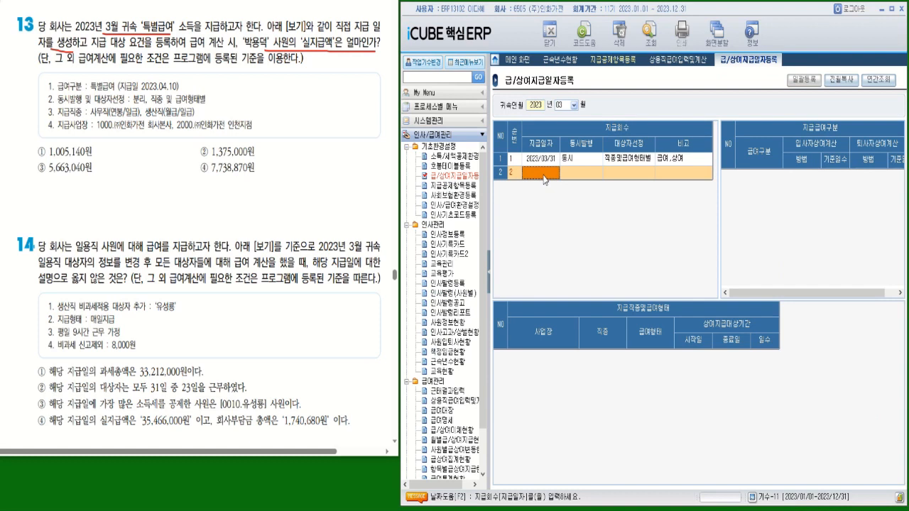
pyautogui.write('2023/04/10')
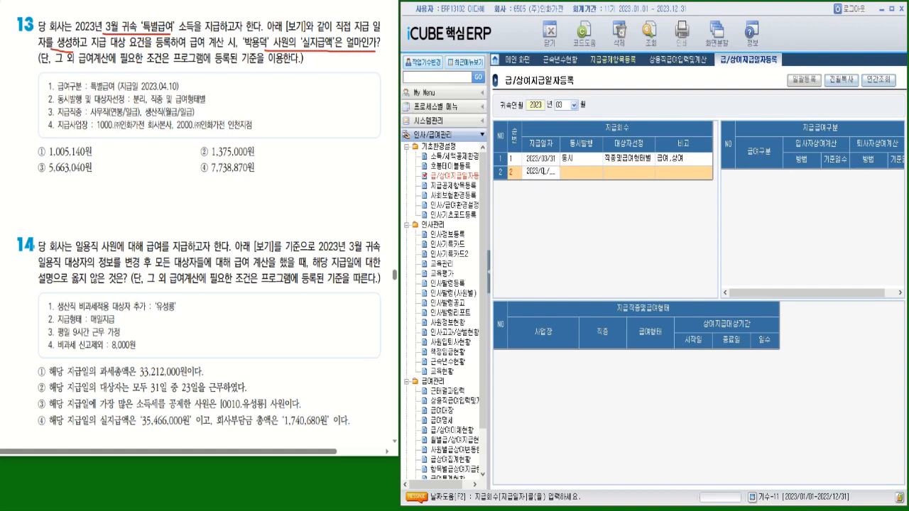
pyautogui.press('Return')
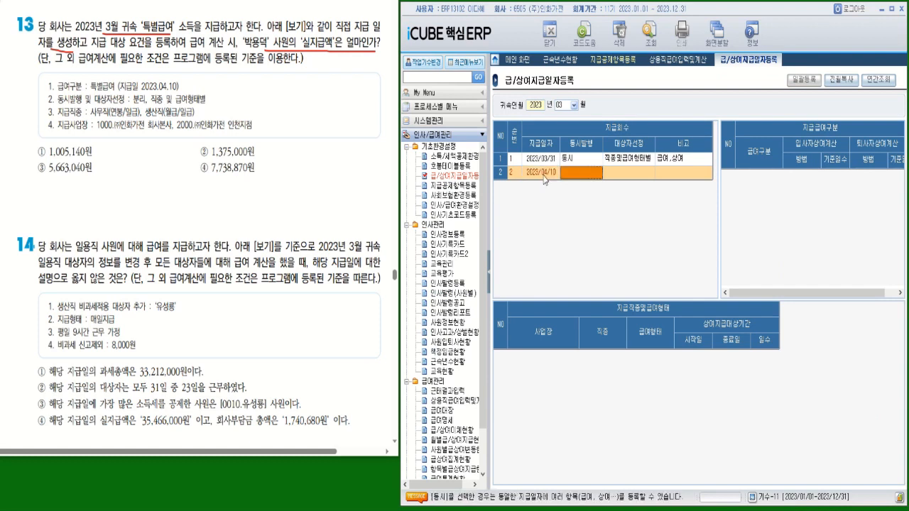
pyautogui.moveTo(150, 98)
pyautogui.mouseDown()
pyautogui.moveTo(145, 106)
pyautogui.moveTo(134, 97)
pyautogui.moveTo(151, 93)
pyautogui.mouseUp()
pyautogui.click(575, 175)
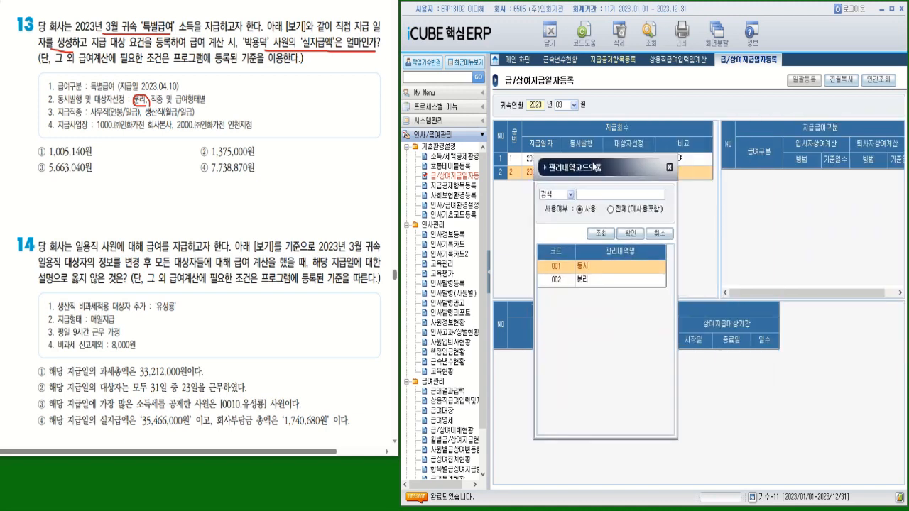
pyautogui.doubleClick(581, 284)
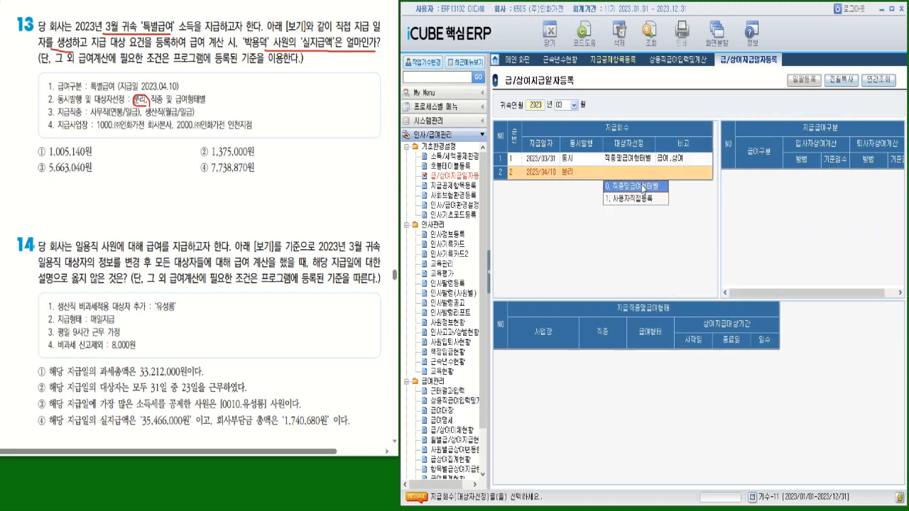
pyautogui.click(642, 188)
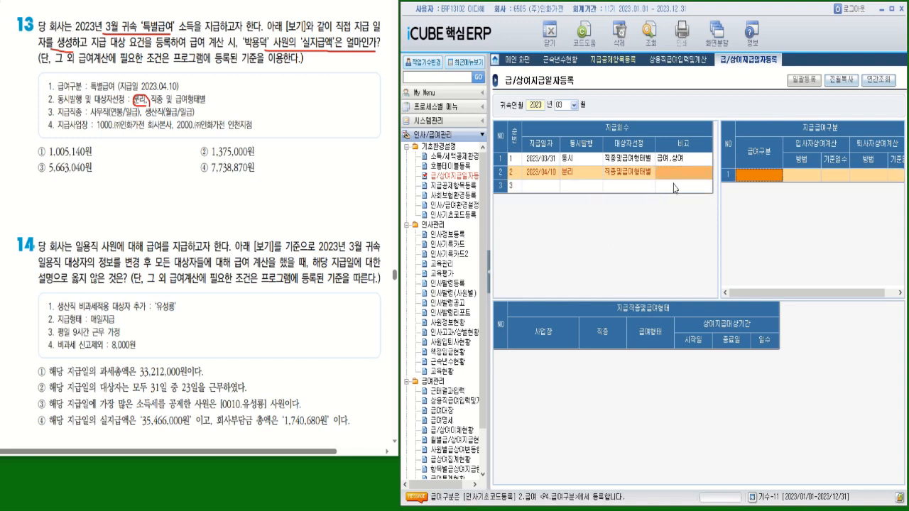
# - Set the 급여구분 of the 2023/04/10 payment to code 101 특별급여
pyautogui.click(757, 178)
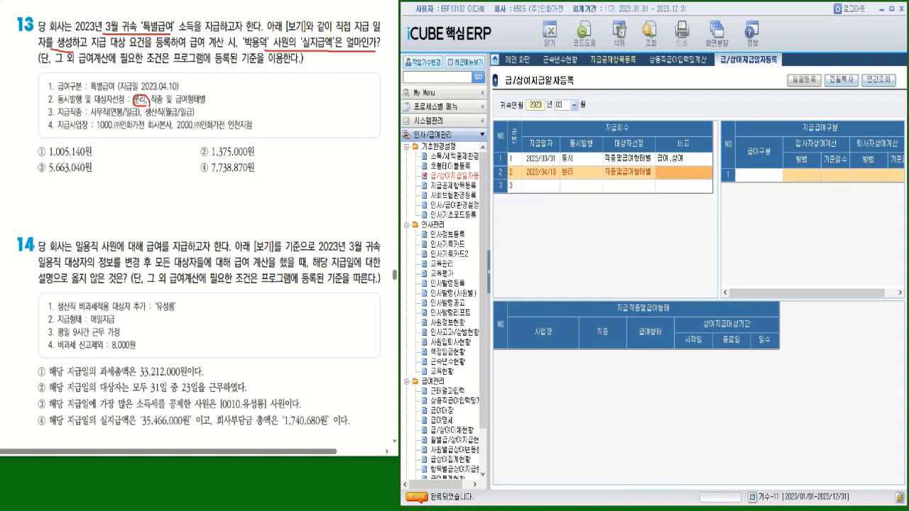
pyautogui.press('F2')
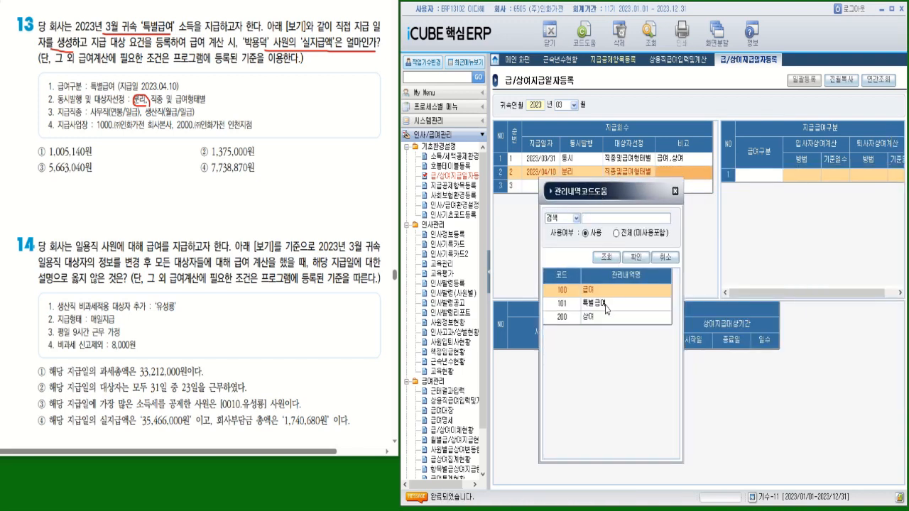
pyautogui.doubleClick(604, 304)
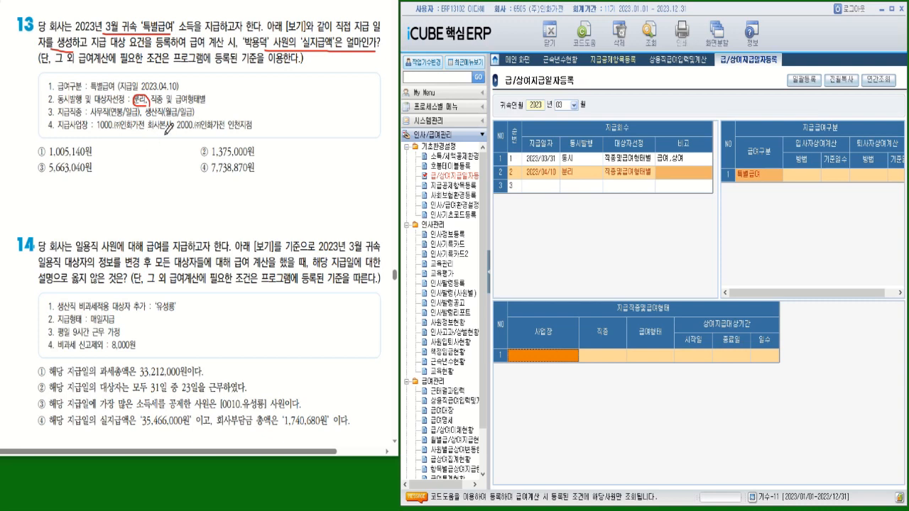
# - Circle 회사본사 and 인천지점 in question 13 and set both, 1000 and 2000, as the 사업장 for 일괄등록
pyautogui.moveTo(165, 135)
pyautogui.mouseDown()
pyautogui.moveTo(154, 134)
pyautogui.moveTo(166, 124)
pyautogui.moveTo(167, 141)
pyautogui.mouseUp()
pyautogui.moveTo(237, 135)
pyautogui.mouseDown()
pyautogui.moveTo(227, 120)
pyautogui.moveTo(249, 131)
pyautogui.moveTo(234, 136)
pyautogui.mouseUp()
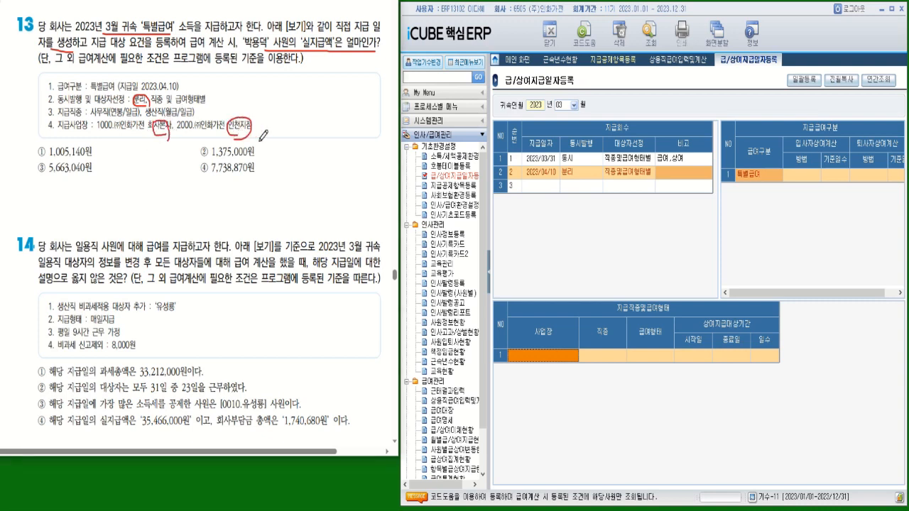
pyautogui.click(814, 84)
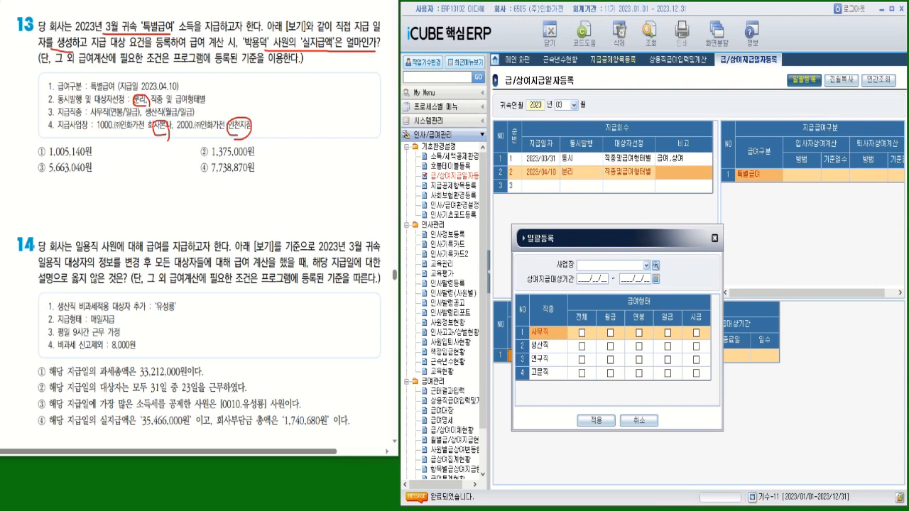
pyautogui.click(655, 265)
pyautogui.moveTo(783, 165); pyautogui.dragTo(471, 167)
pyautogui.click(434, 268)
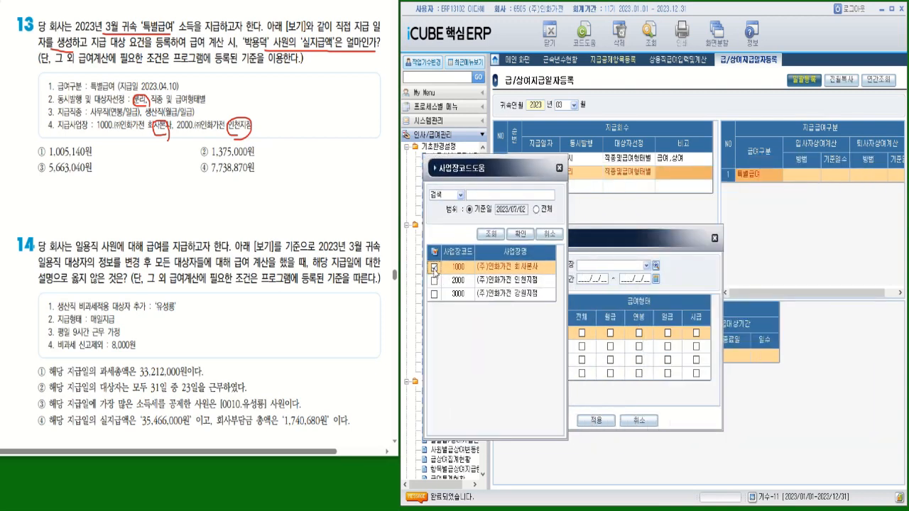
pyautogui.click(434, 281)
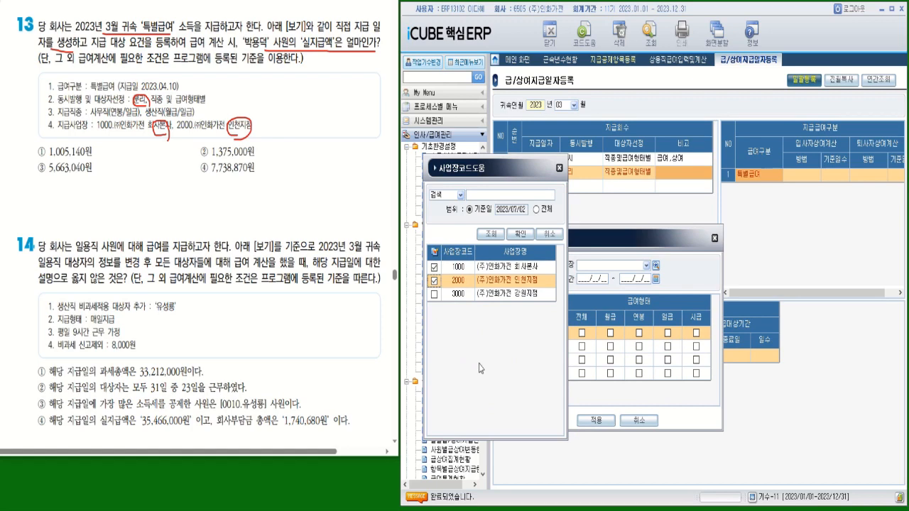
pyautogui.click(522, 235)
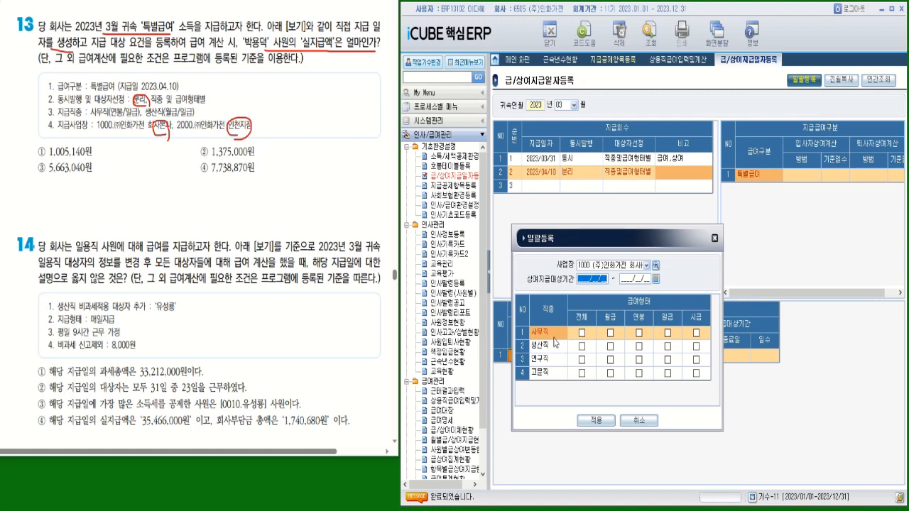
# - Apply 일괄등록 to the 2023/04/10 payment with 연봉 and 일급 for 사무직, and 월급 and 일급 for 생산직
pyautogui.click(639, 333)
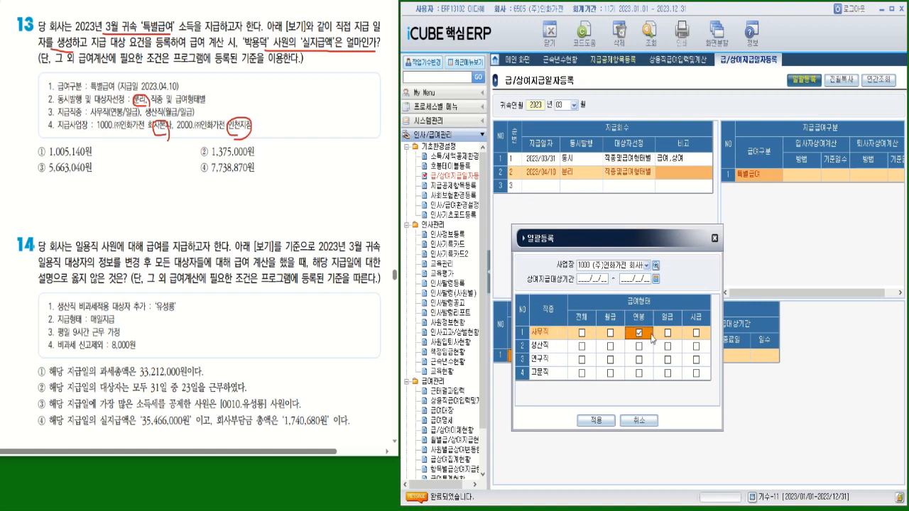
pyautogui.click(667, 333)
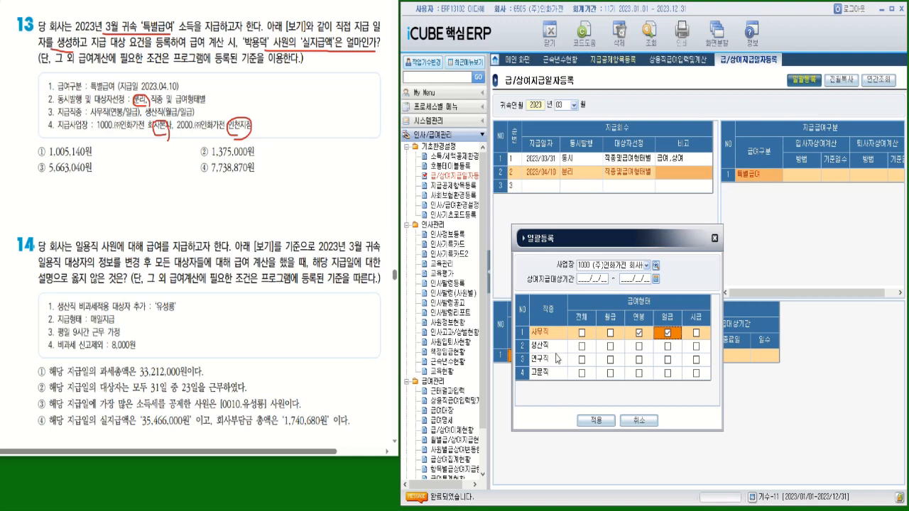
pyautogui.click(610, 346)
pyautogui.click(667, 346)
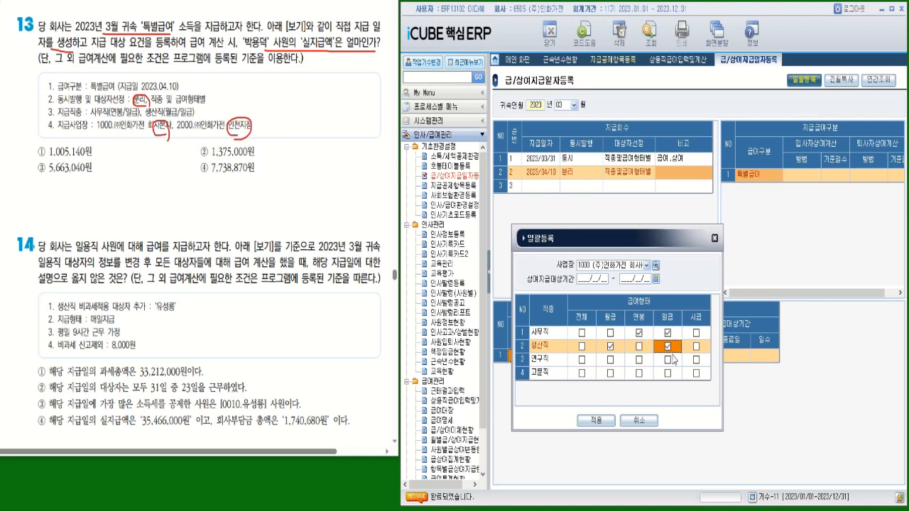
pyautogui.click(599, 421)
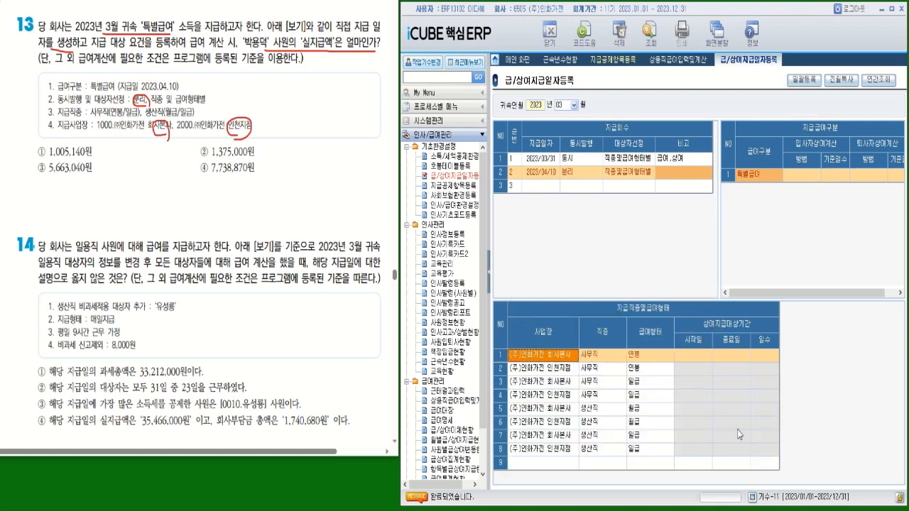
pyautogui.click(544, 173)
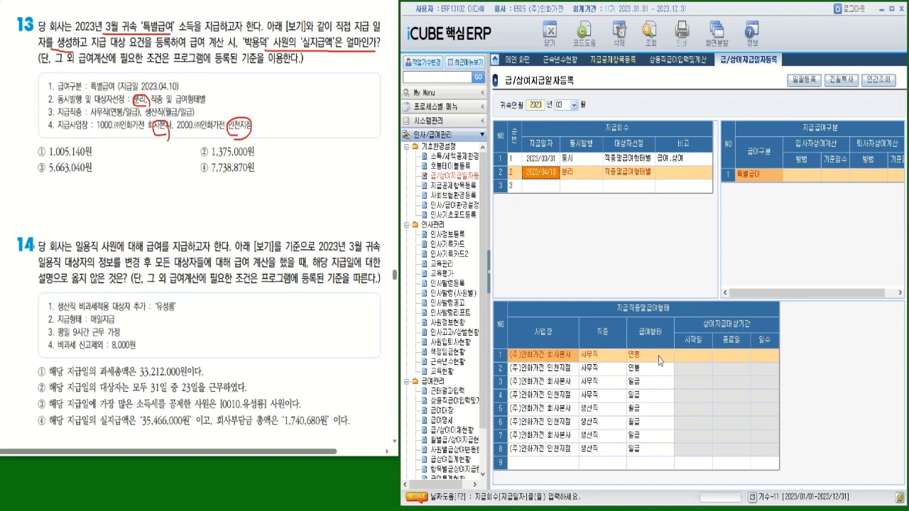
# - Go to 상용직급여입력및계산 and load the 2023/03 특별급여 payment dated 2023/04/10
pyautogui.click(450, 403)
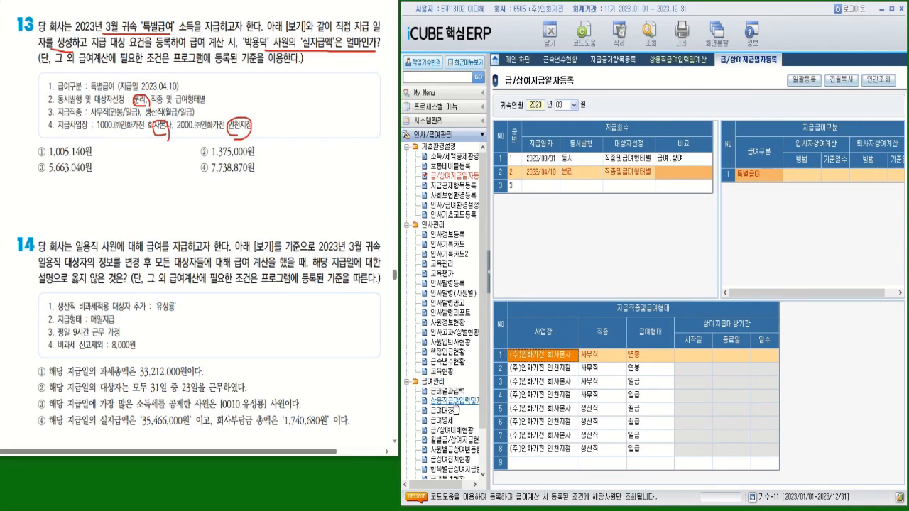
pyautogui.click(690, 61)
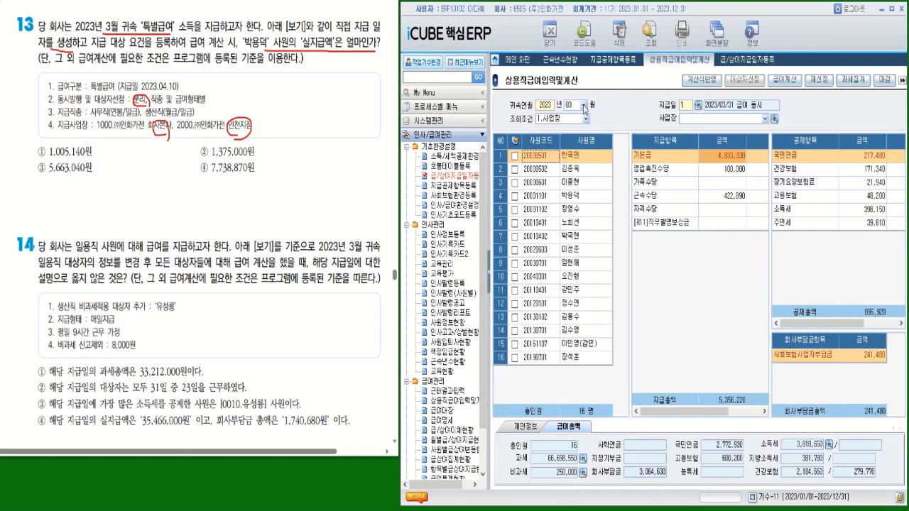
pyautogui.click(584, 105)
pyautogui.click(570, 134)
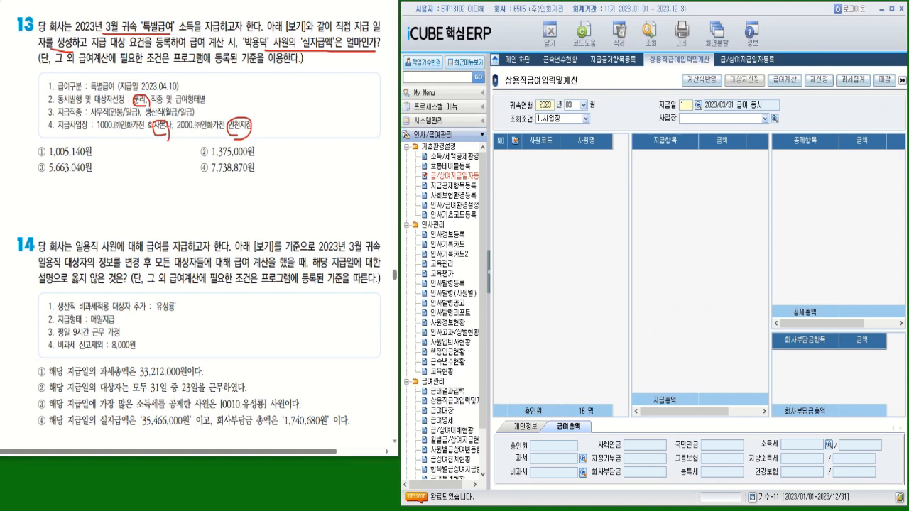
pyautogui.doubleClick(614, 241)
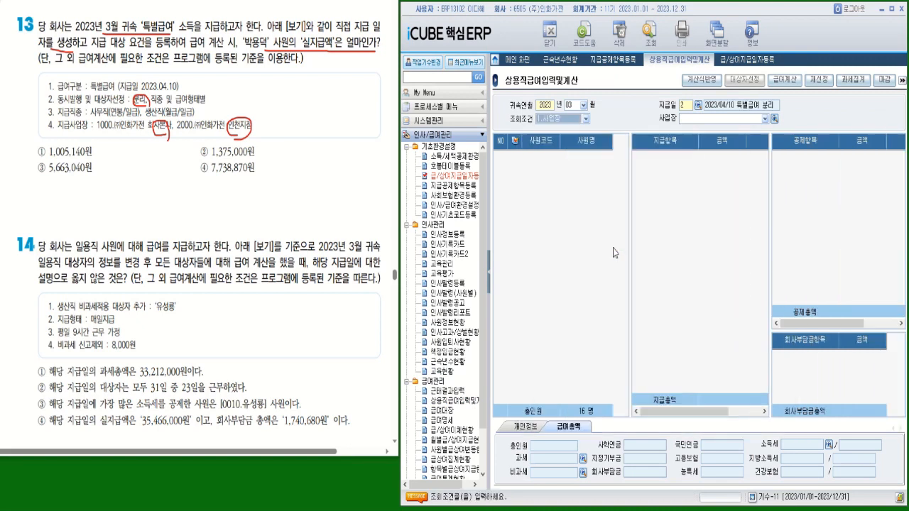
pyautogui.press('Return')
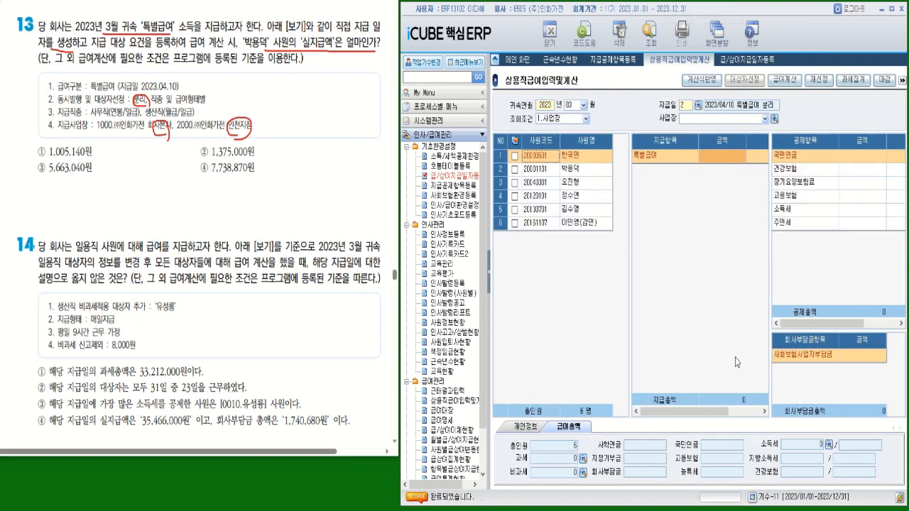
# - Run 급여계산 for all employees on the 특별급여 payment with all 지급항목 and 공제항목 included
pyautogui.click(515, 141)
pyautogui.click(785, 79)
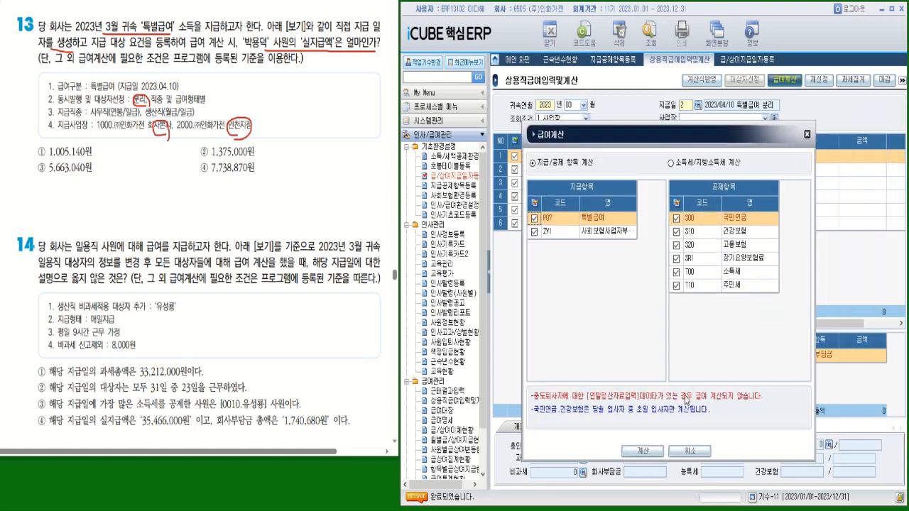
pyautogui.click(649, 455)
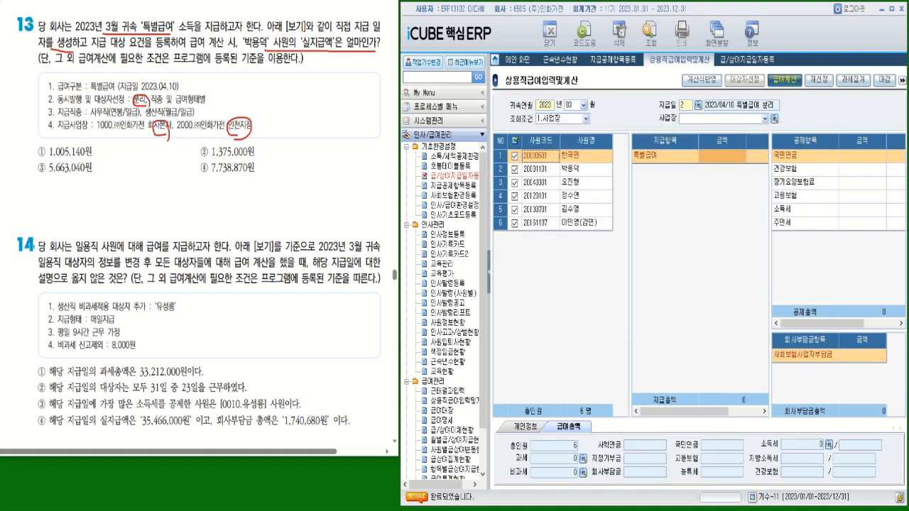
pyautogui.click(699, 263)
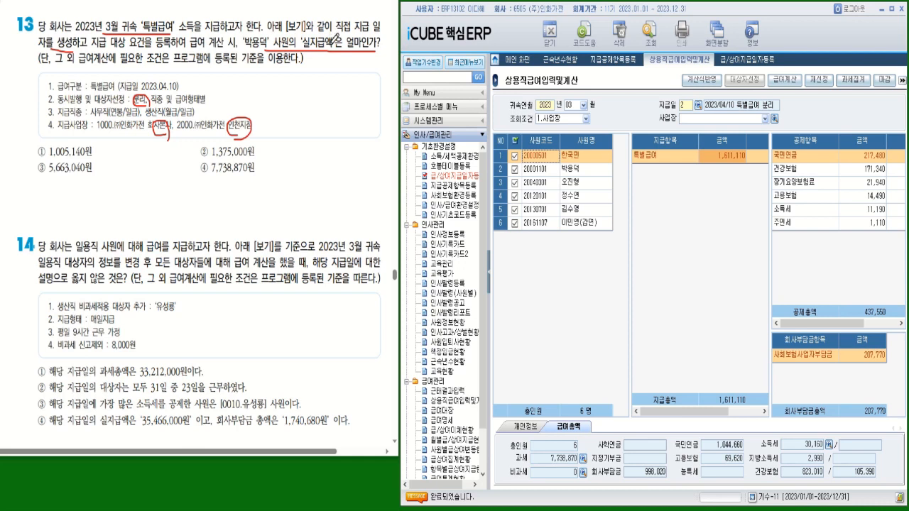
# - Check the 차인지급액 in the 개인정보 of the employee named in question 13 and box answer ① 1,005,140원
pyautogui.click(556, 170)
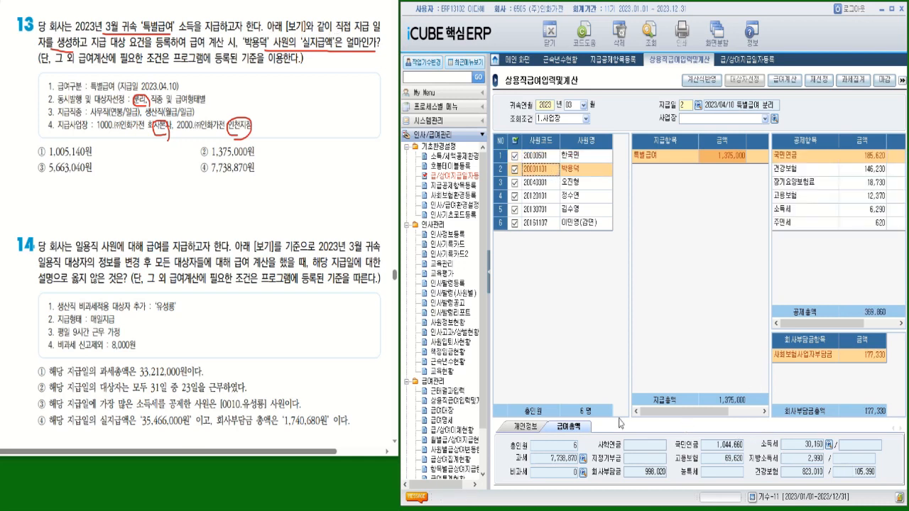
pyautogui.click(526, 427)
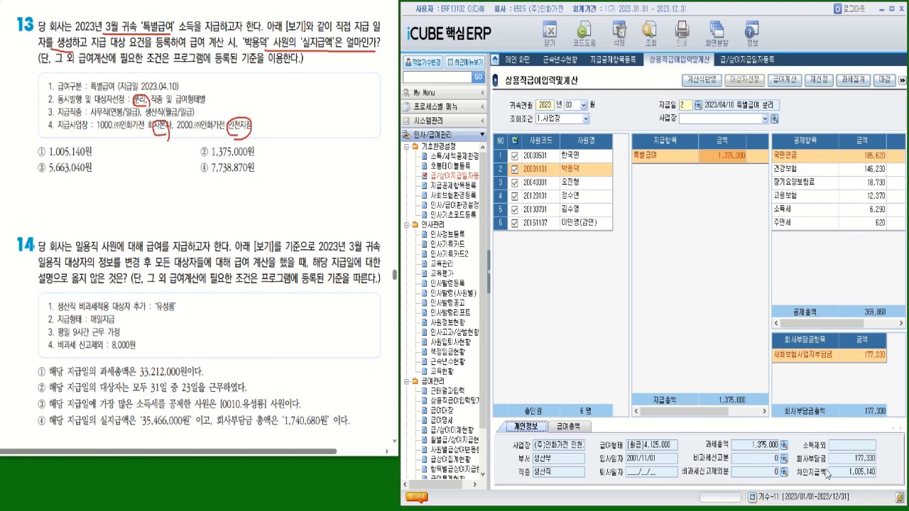
pyautogui.moveTo(37, 161)
pyautogui.mouseDown()
pyautogui.moveTo(93, 159)
pyautogui.moveTo(67, 139)
pyautogui.moveTo(34, 141)
pyautogui.moveTo(32, 160)
pyautogui.mouseUp()
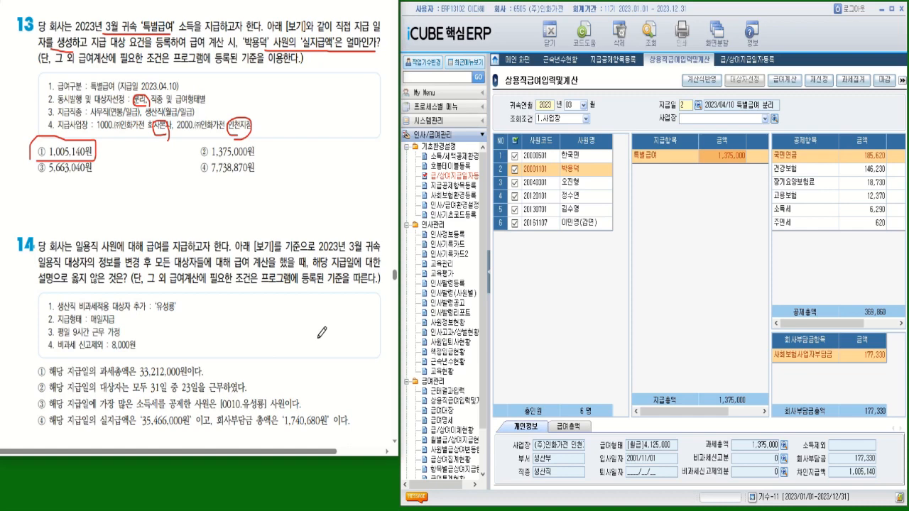
# - In question 14, underline 2023년 3월, 정보를 변경 후, 급여 계산 and the employee to add, and circle 않은
pyautogui.moveTo(319, 250); pyautogui.dragTo(364, 247)
pyautogui.moveTo(106, 267); pyautogui.dragTo(152, 267)
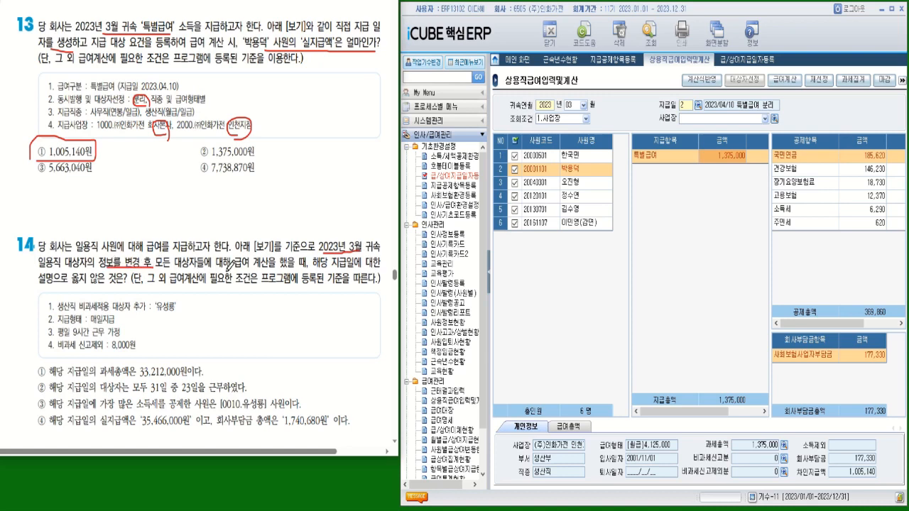
pyautogui.moveTo(239, 271); pyautogui.dragTo(288, 270)
pyautogui.moveTo(111, 281)
pyautogui.mouseDown()
pyautogui.moveTo(103, 286)
pyautogui.moveTo(89, 273)
pyautogui.moveTo(110, 273)
pyautogui.mouseUp()
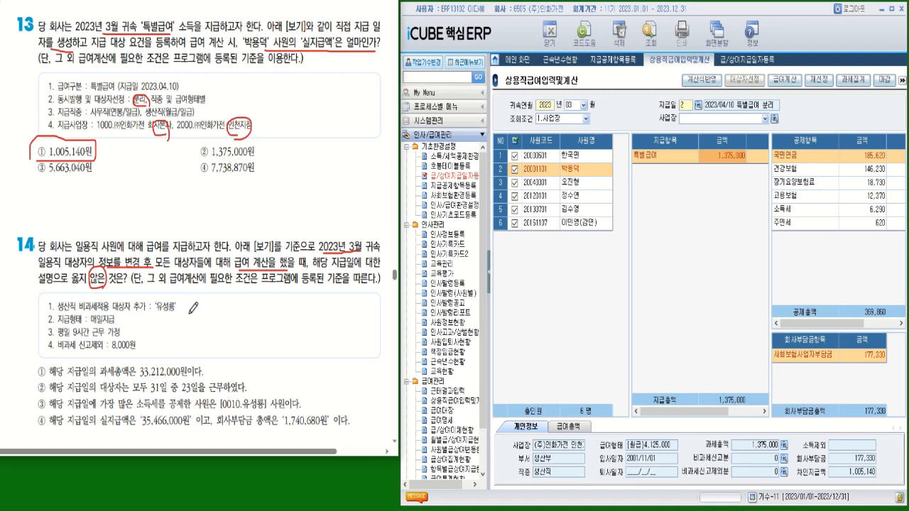
pyautogui.moveTo(180, 311); pyautogui.dragTo(142, 310)
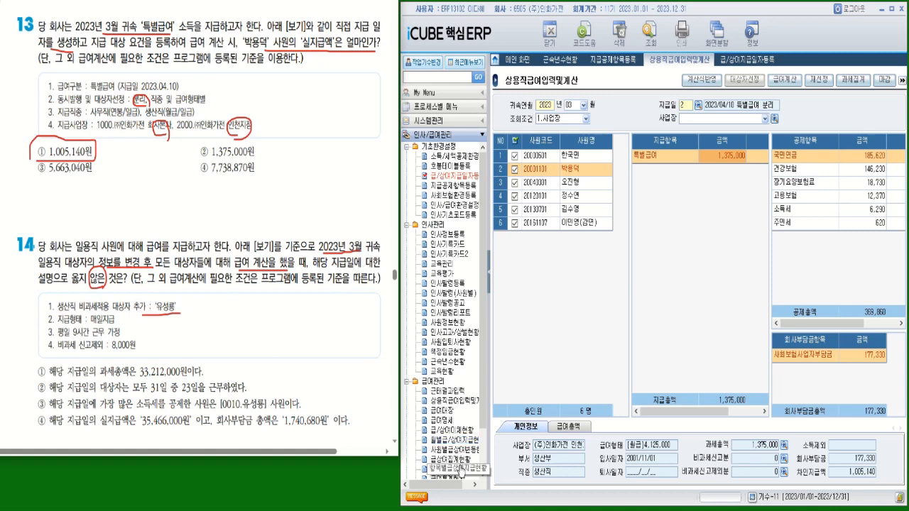
# - Collapse the 급여관리 and 인사관리 groups and open 일용직사원등록 under 일용직관리
pyautogui.click(407, 382)
pyautogui.click(407, 225)
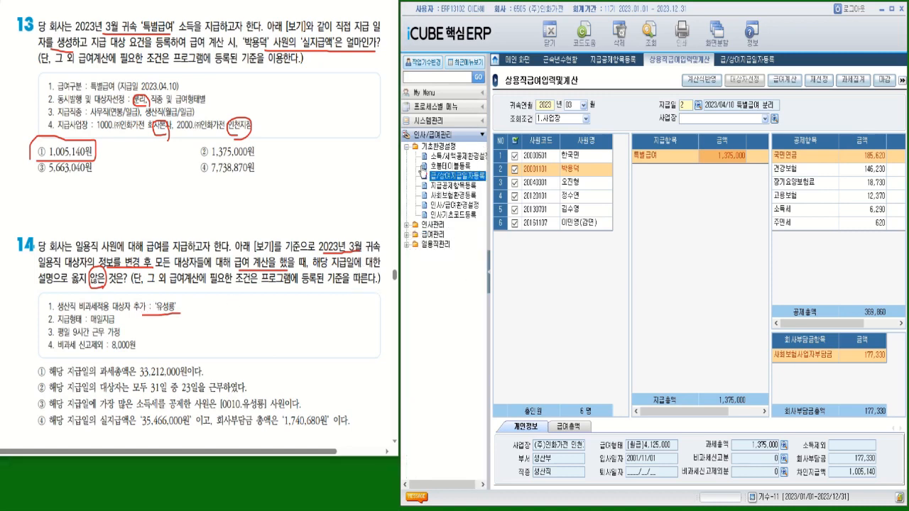
pyautogui.doubleClick(436, 244)
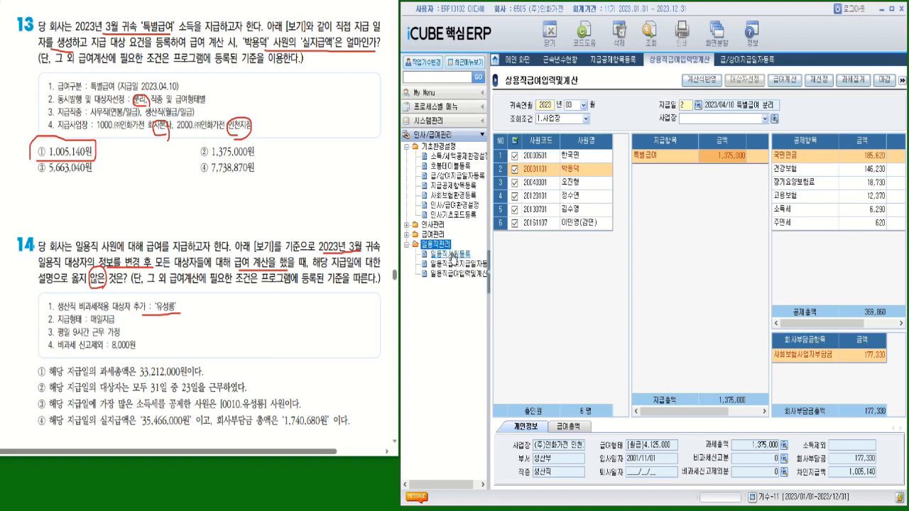
pyautogui.click(452, 254)
pyautogui.doubleClick(452, 253)
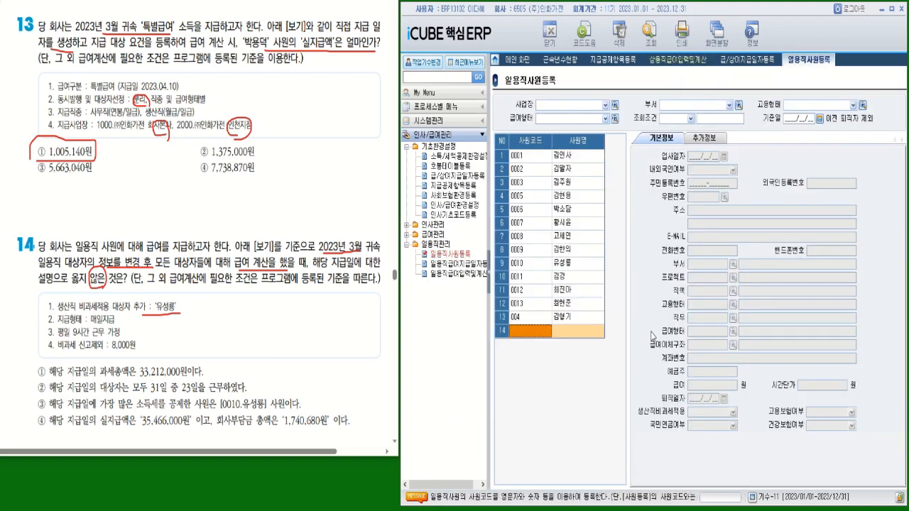
# - Set 생산직비과세적용 to 함 for the day worker named in question 14 and reselect the record to check it
pyautogui.click(567, 264)
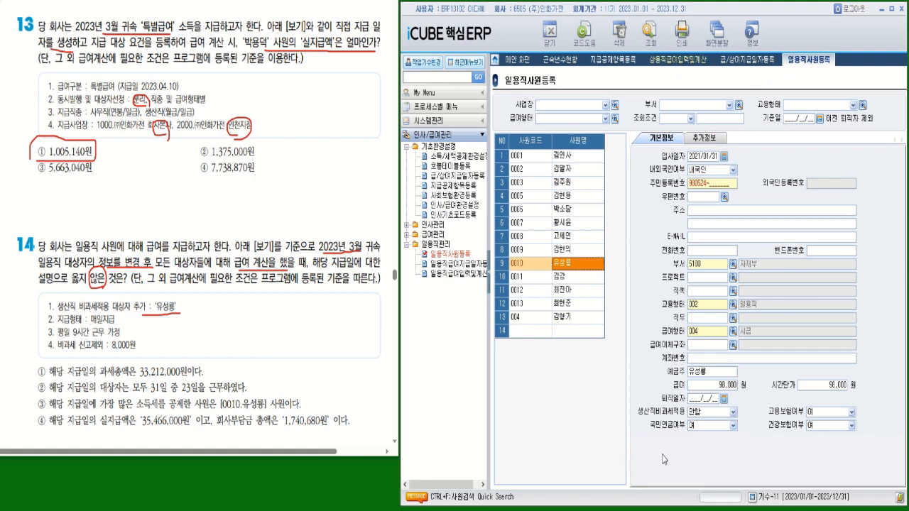
pyautogui.click(707, 416)
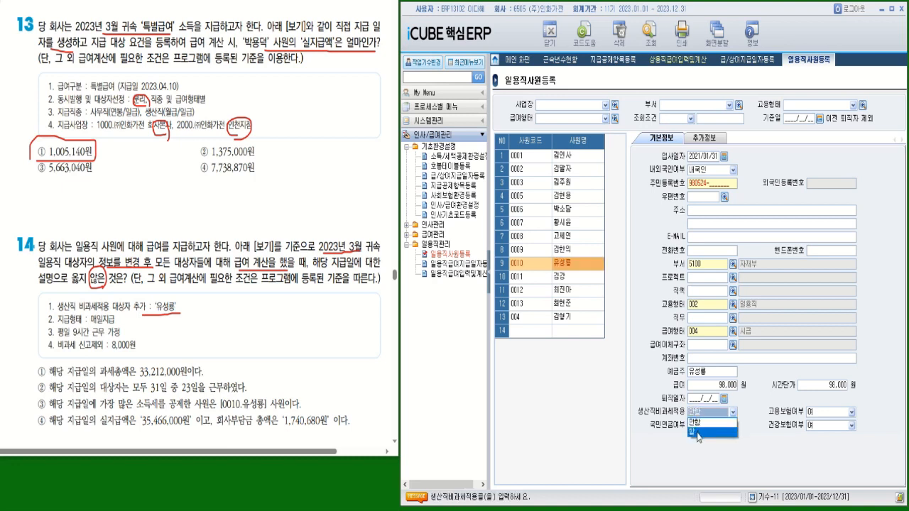
pyautogui.click(704, 431)
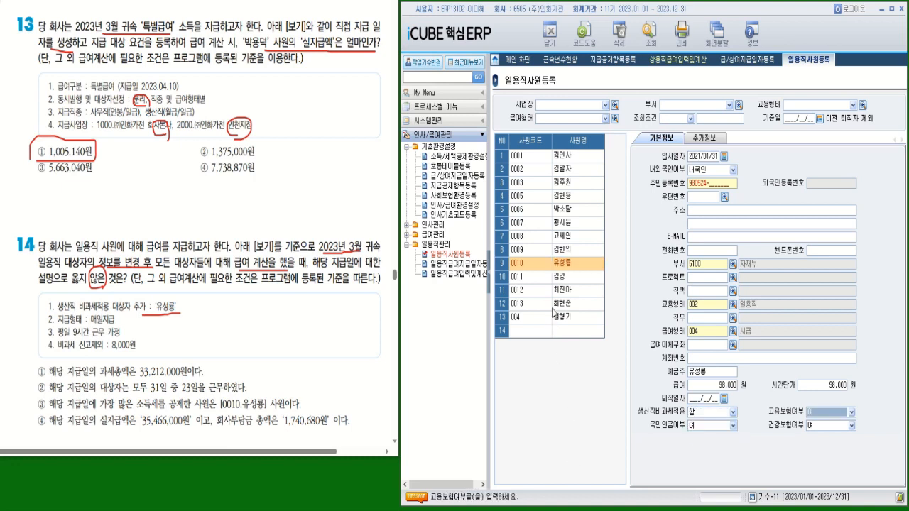
pyautogui.click(546, 269)
pyautogui.click(543, 277)
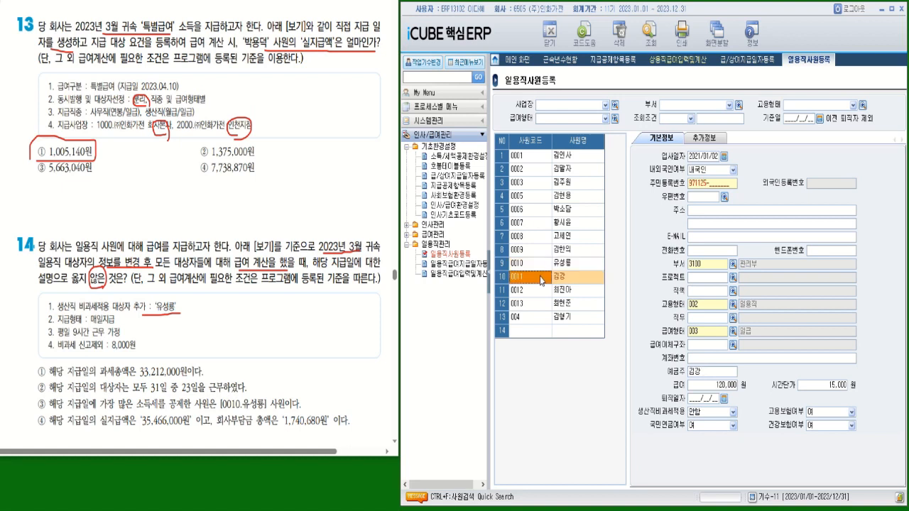
pyautogui.click(540, 266)
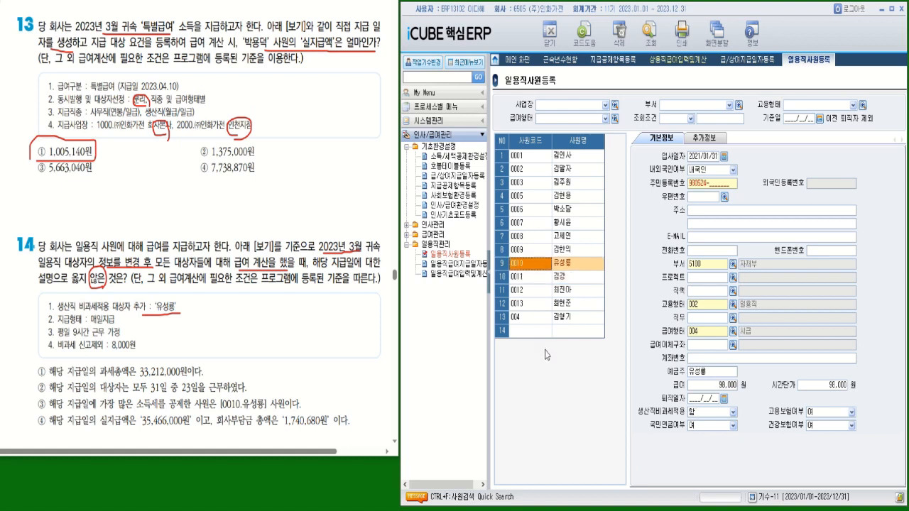
# - Open 일용직급여입력및계산 and retrieve the workers for 귀속연월 2023/03 with the 매일지급 payment date
pyautogui.doubleClick(458, 275)
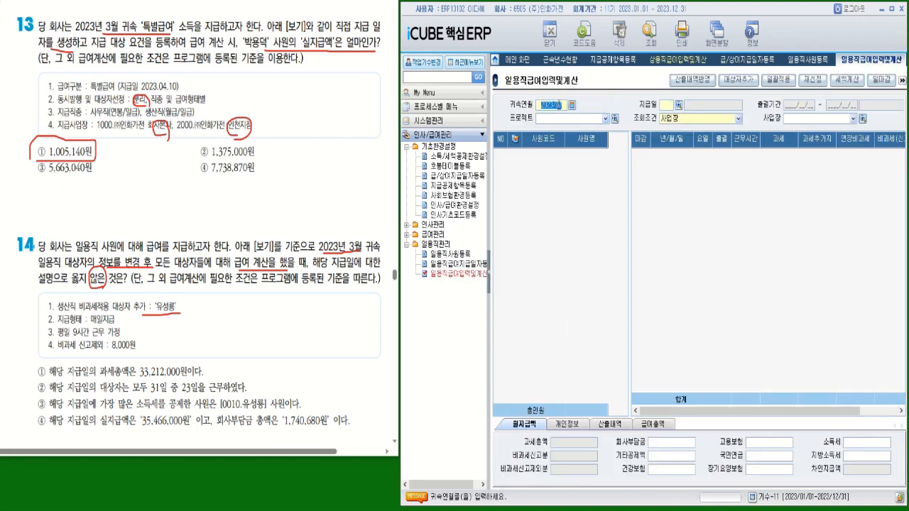
pyautogui.write('202303')
pyautogui.press('Return')
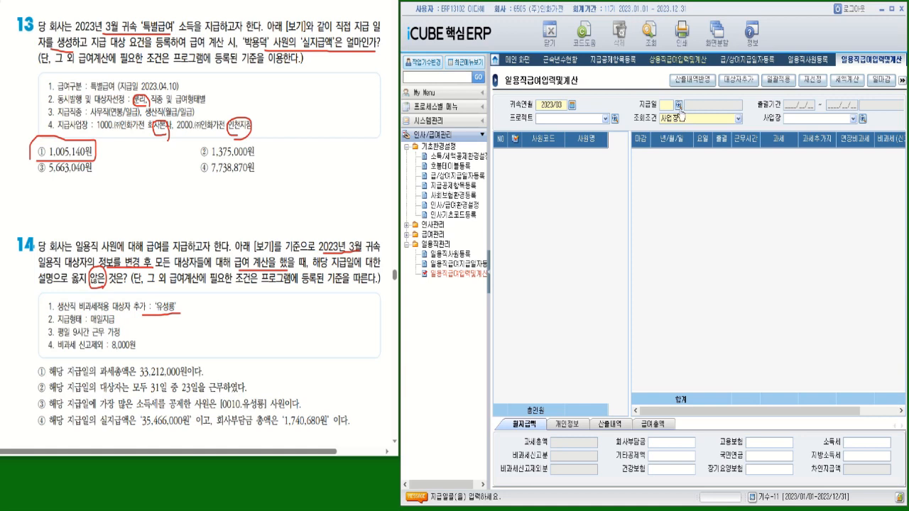
pyautogui.press('F2')
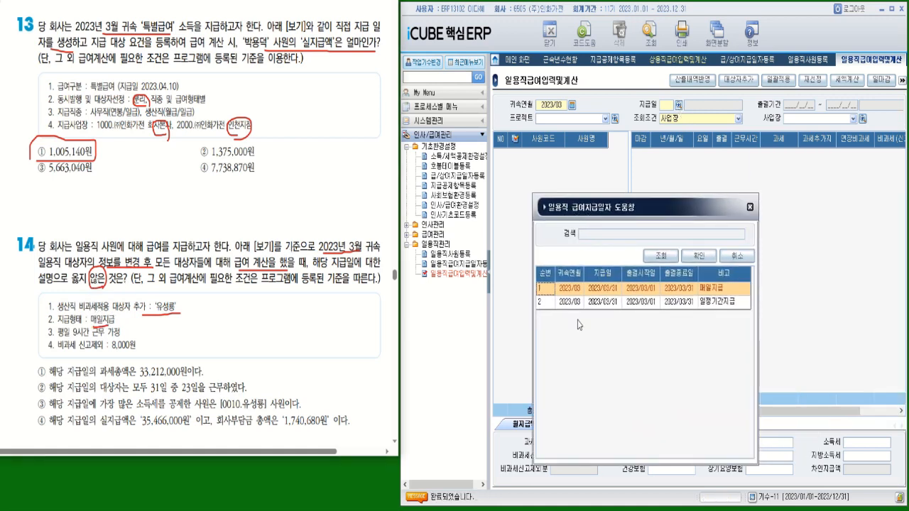
pyautogui.click(578, 291)
pyautogui.doubleClick(579, 291)
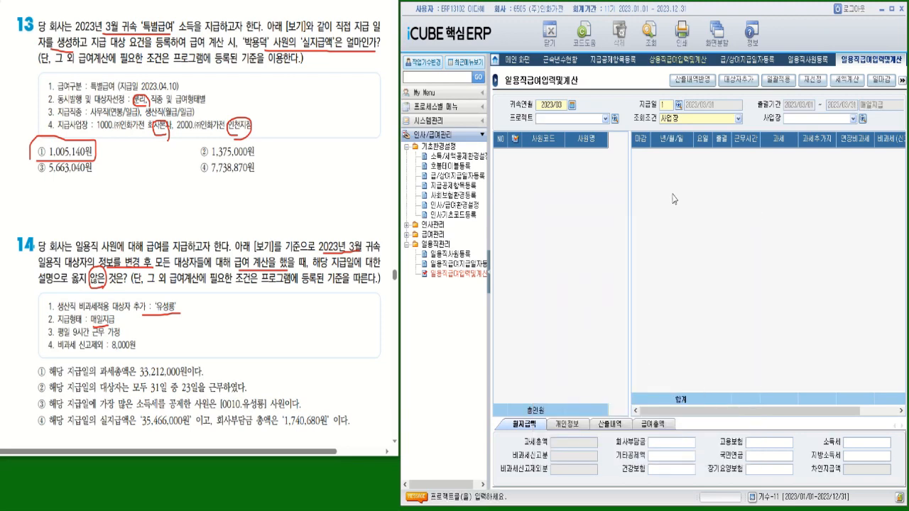
pyautogui.click(651, 32)
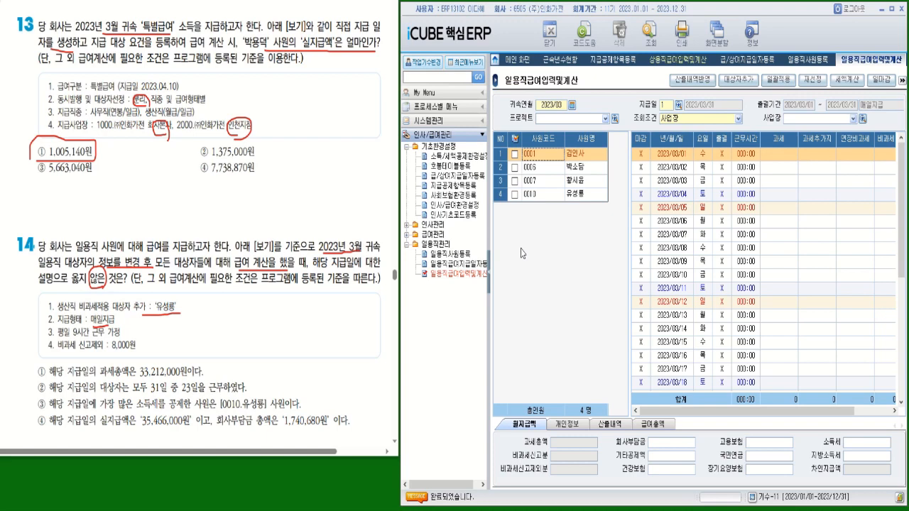
# - Run 재선정 for the day worker named in question 14 and accept the update from 일용직사원등록
pyautogui.click(515, 194)
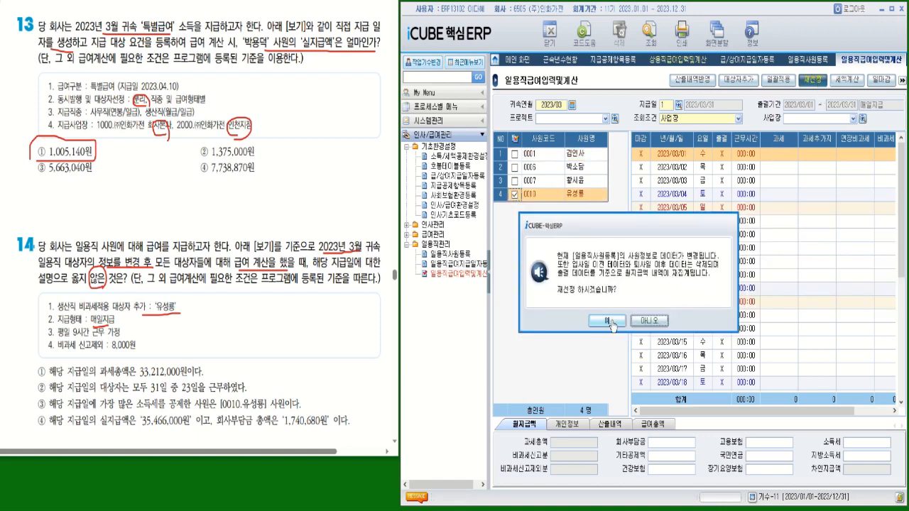
pyautogui.click(607, 323)
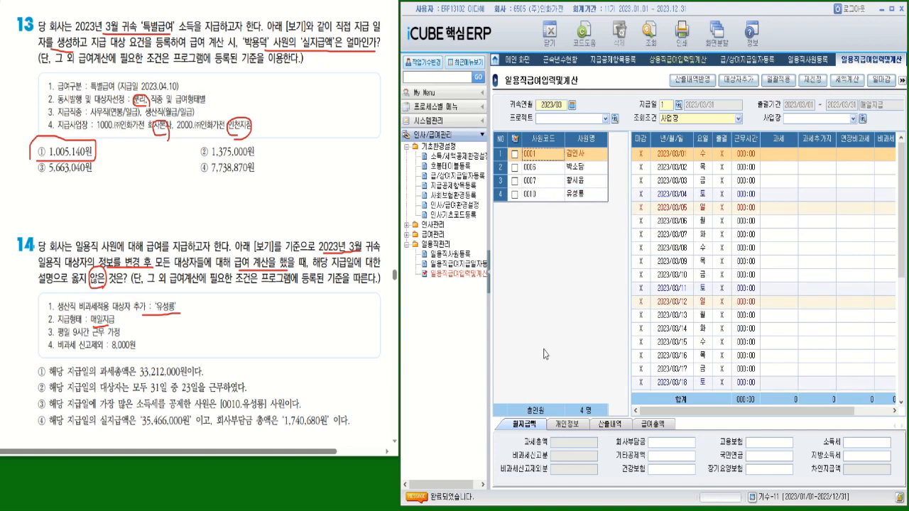
# - Select all day workers and run 일괄적용 with 009:00 hours on 평일 and 비과세(신고제외분) 8,000
pyautogui.click(515, 138)
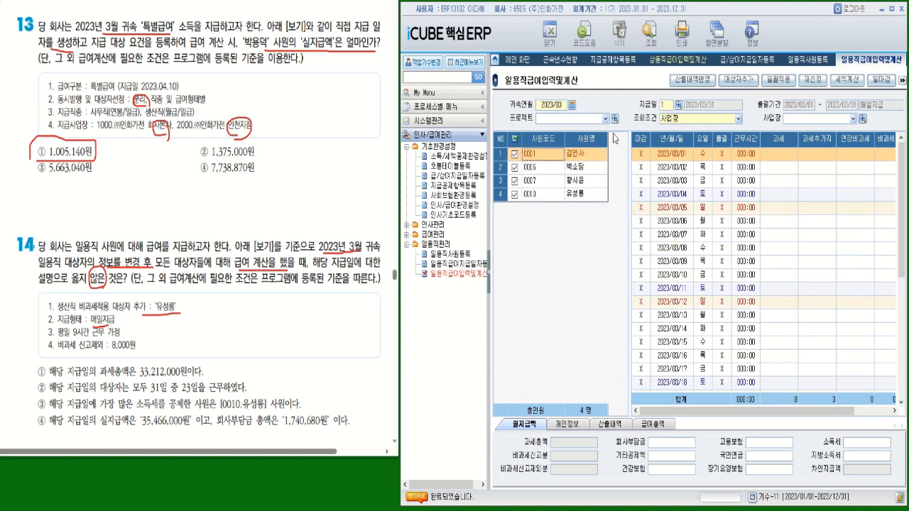
pyautogui.click(771, 82)
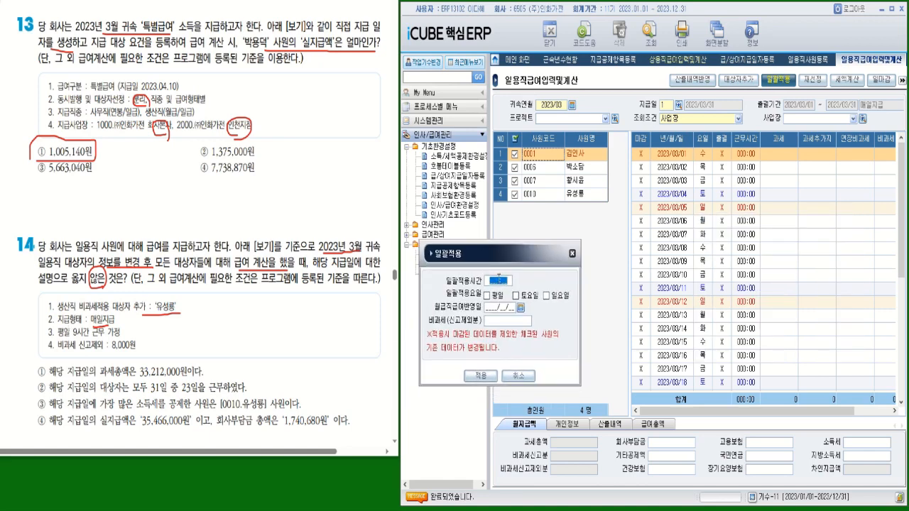
pyautogui.write('00900')
pyautogui.click(513, 322)
pyautogui.write('8000')
pyautogui.moveTo(908, 254); pyautogui.dragTo(588, 281)
pyautogui.click(617, 352)
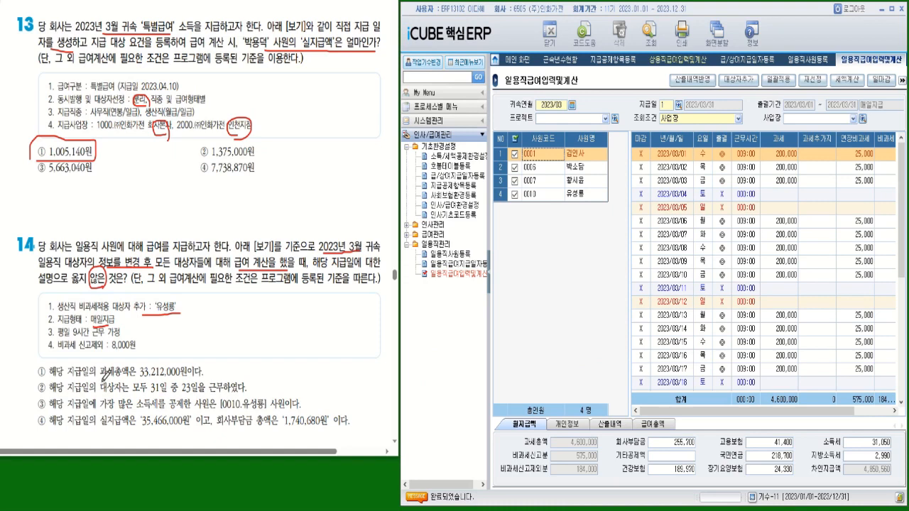
# - Underline the 과세총액 claim in statement ①, check it in 급여총액 and mark the statement with a circle
pyautogui.moveTo(101, 378); pyautogui.dragTo(205, 376)
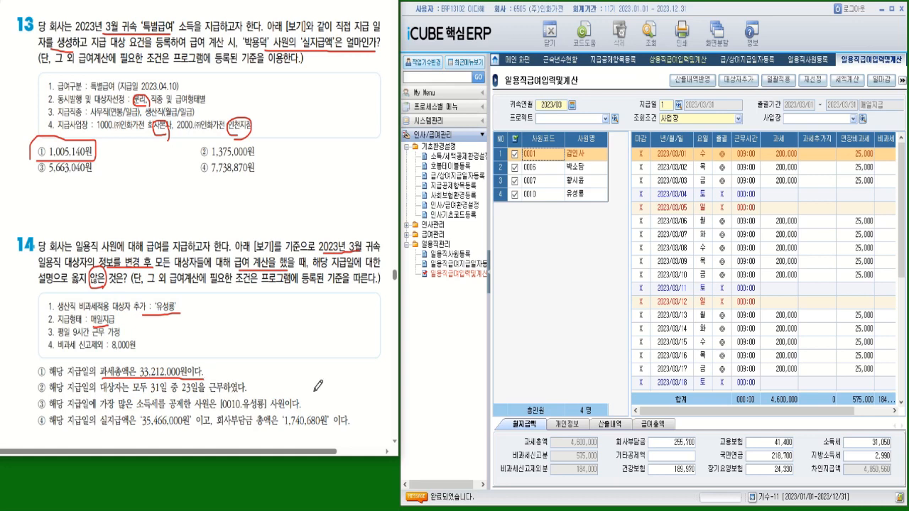
pyautogui.click(656, 424)
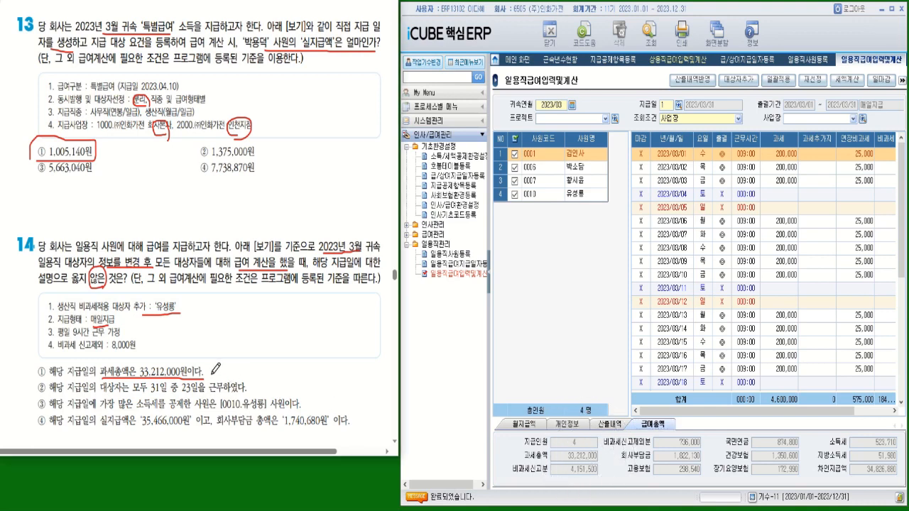
pyautogui.moveTo(212, 364); pyautogui.dragTo(212, 373)
# - Check the 근무일수 of each day worker in 개인정보 and mark statement ② with a circle
pyautogui.click(561, 426)
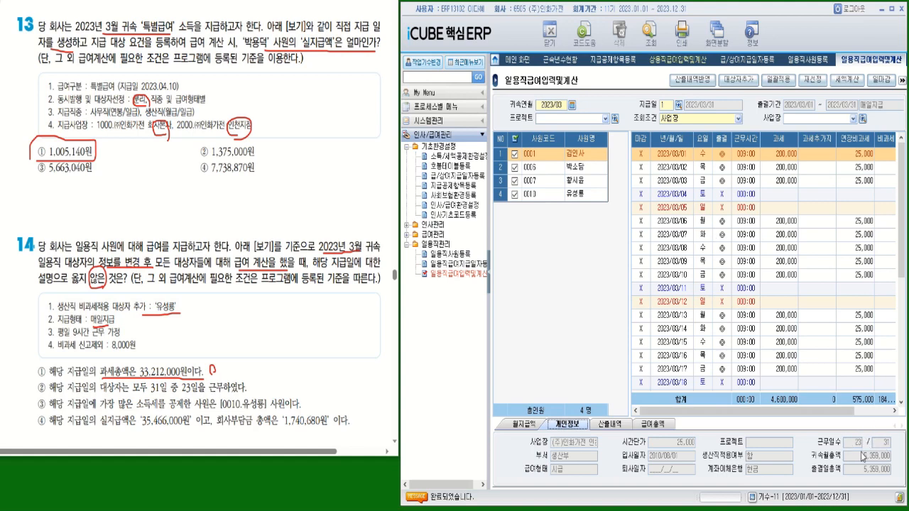
pyautogui.click(578, 167)
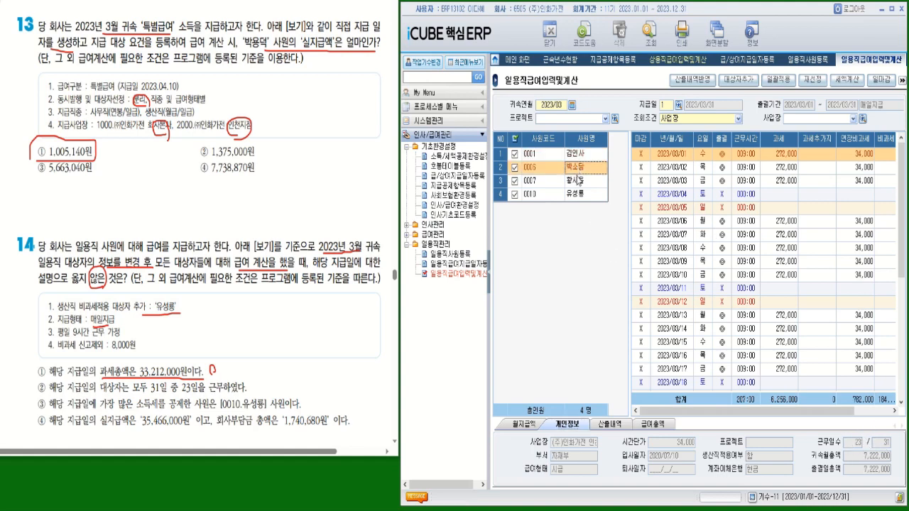
pyautogui.click(579, 183)
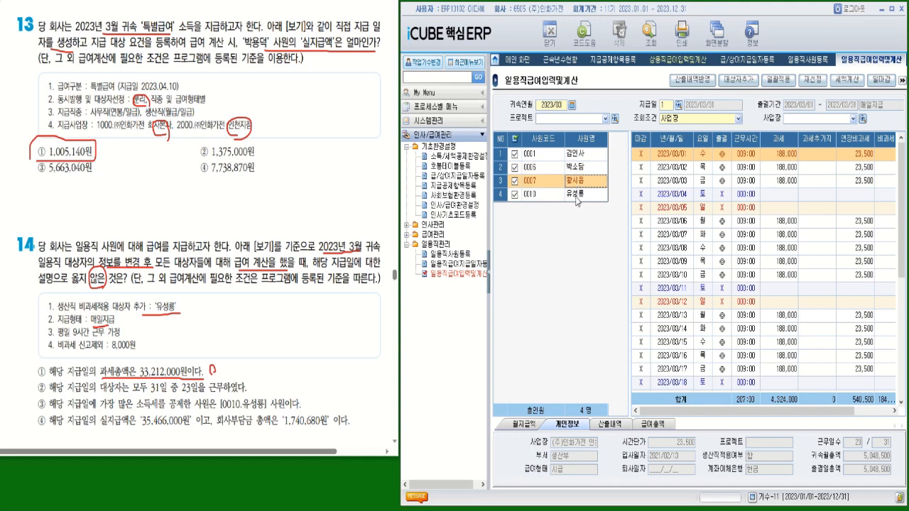
pyautogui.click(576, 196)
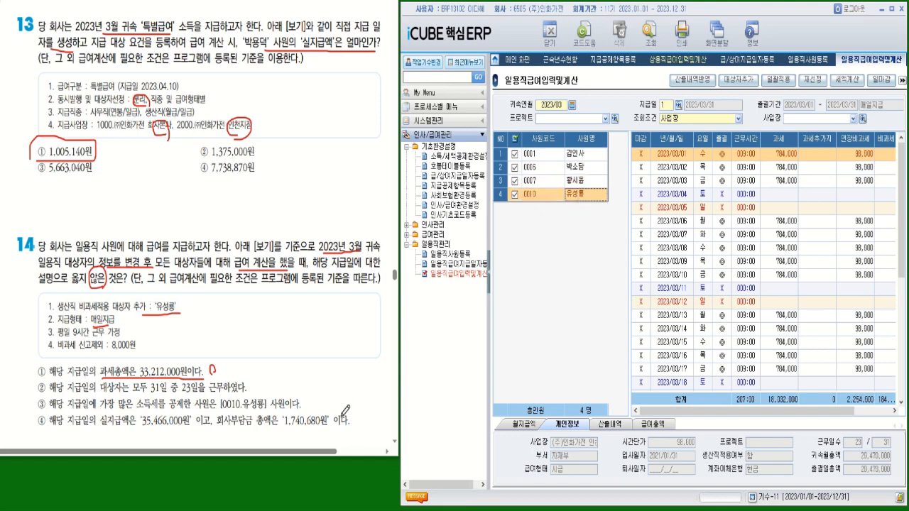
pyautogui.moveTo(259, 386); pyautogui.dragTo(272, 379)
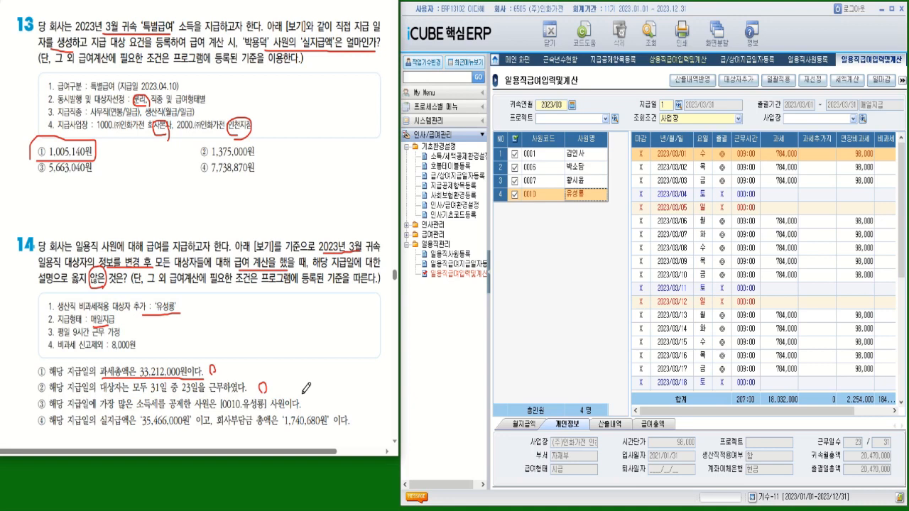
# - Underline the end of statement ③, compare every worker's 소득세 in 월지급액 and mark the statement with a circle
pyautogui.moveTo(312, 409); pyautogui.dragTo(279, 408)
pyautogui.click(529, 426)
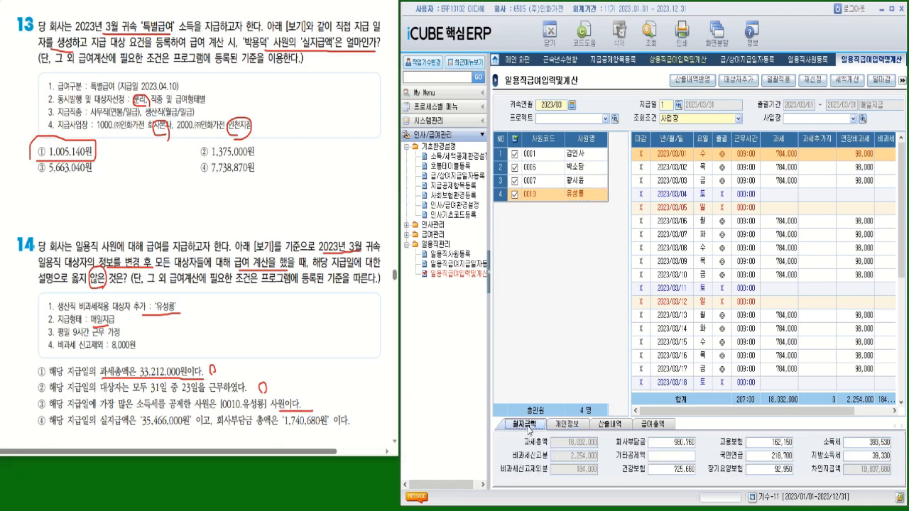
pyautogui.click(586, 157)
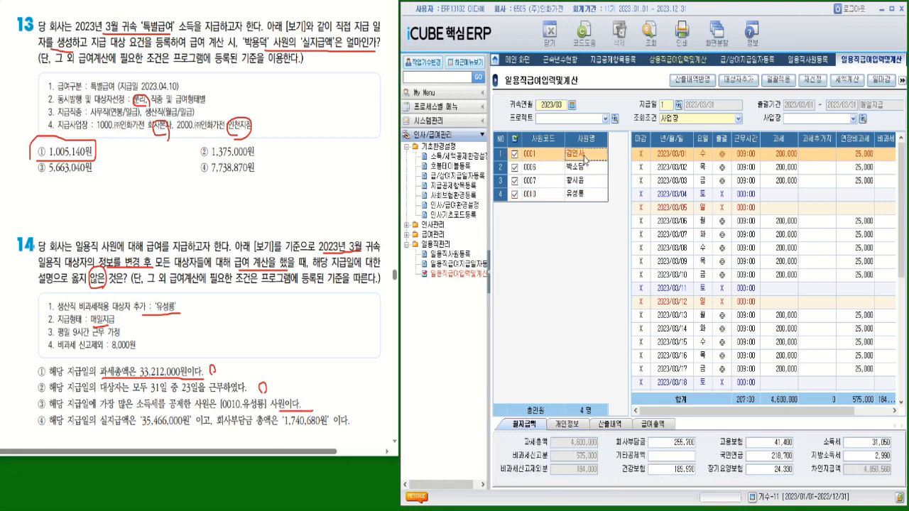
pyautogui.click(587, 170)
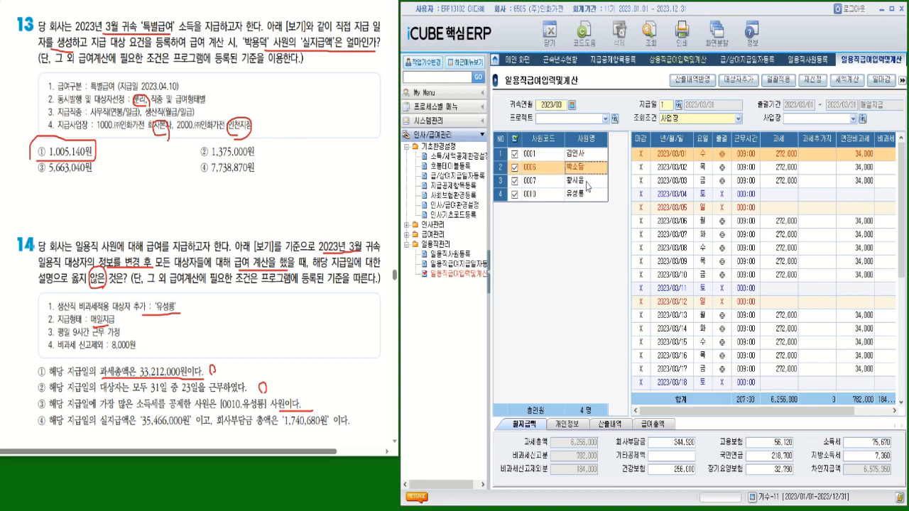
pyautogui.click(587, 182)
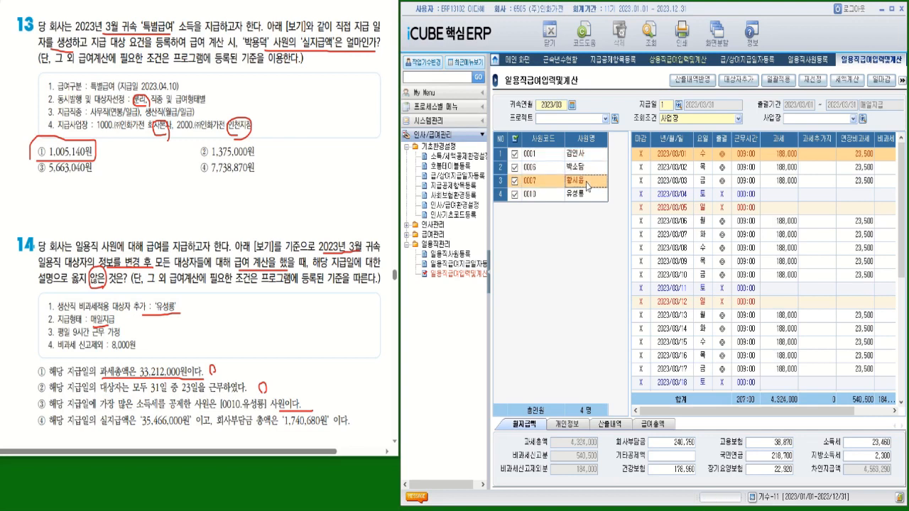
pyautogui.click(590, 197)
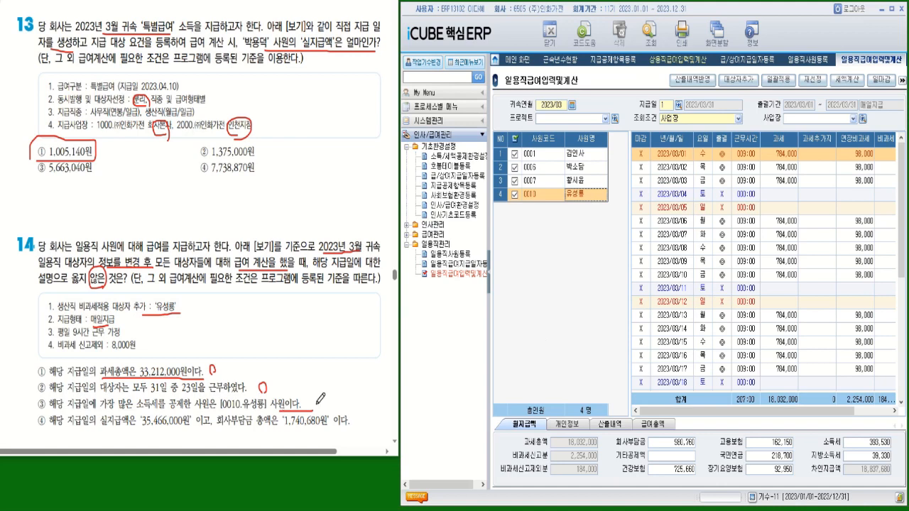
pyautogui.moveTo(317, 395); pyautogui.dragTo(320, 405)
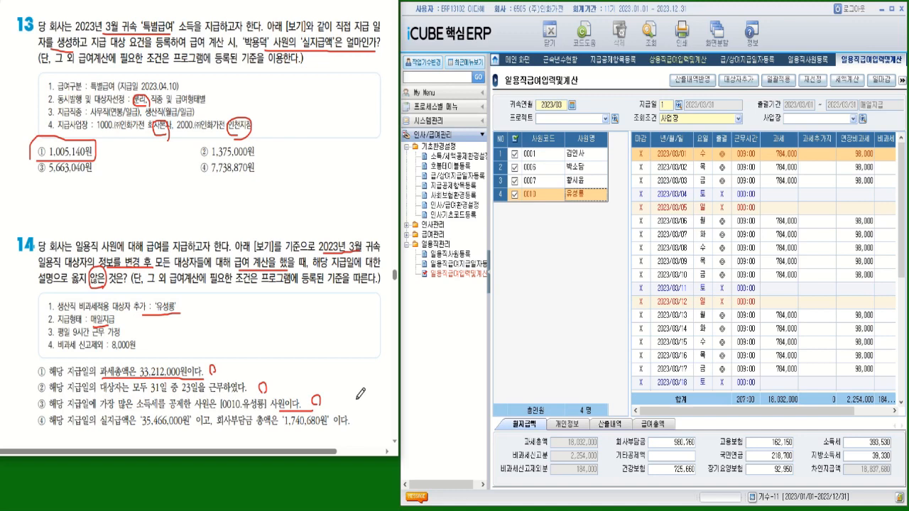
# - Check the 차인지급액 and 회사부담금 in 급여총액 and mark statement ④ as the answer to question 14
pyautogui.click(663, 426)
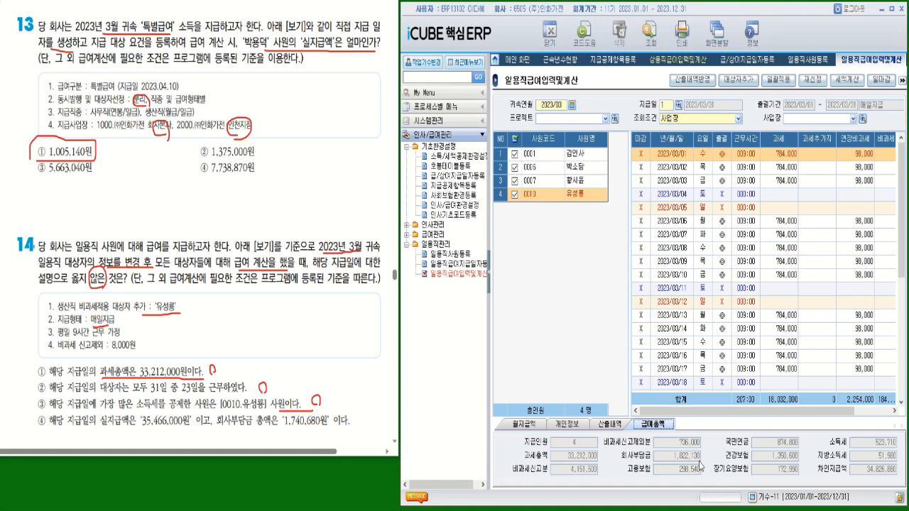
pyautogui.moveTo(41, 406)
pyautogui.mouseDown()
pyautogui.moveTo(32, 417)
pyautogui.moveTo(42, 424)
pyautogui.moveTo(52, 416)
pyautogui.moveTo(132, 427)
pyautogui.moveTo(355, 428)
pyautogui.mouseUp()
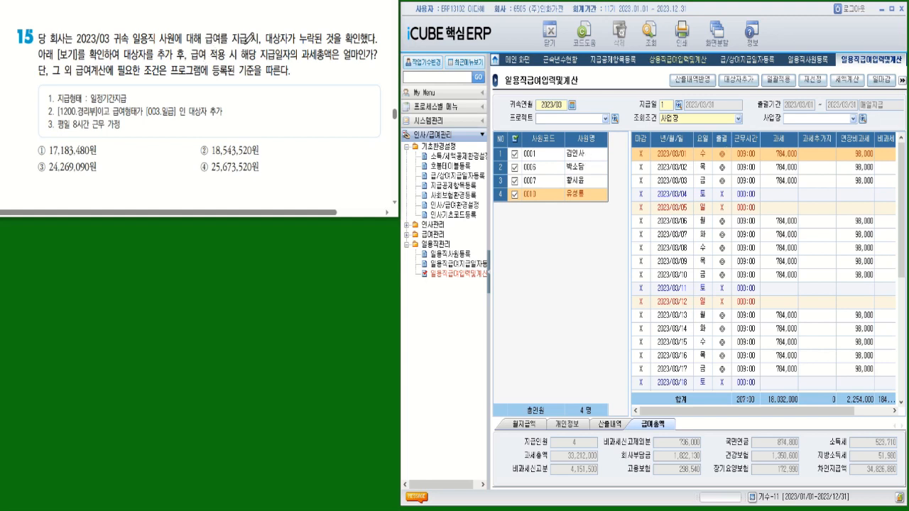
# - In question 15, underline 대상자가 누락된 것을 확인했다, 대상자를 추가 and 과세총액은 얼마인가
pyautogui.moveTo(264, 44); pyautogui.dragTo(374, 44)
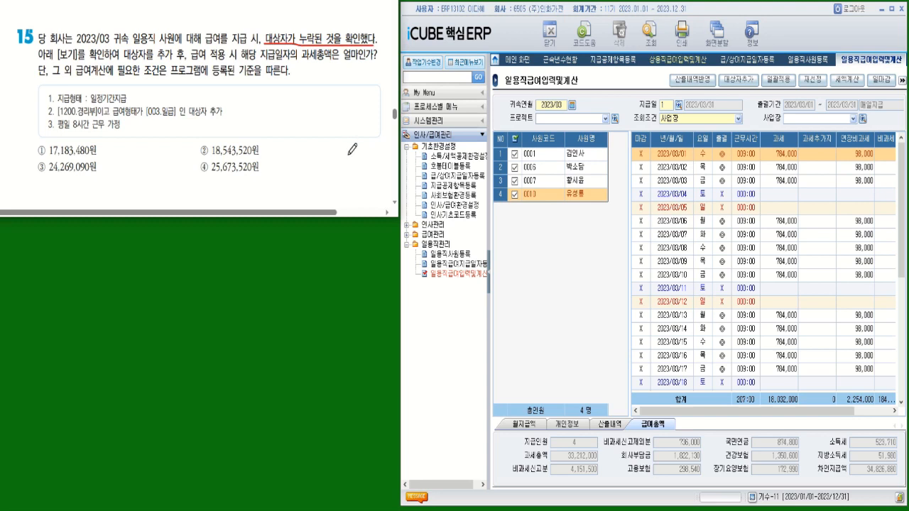
pyautogui.moveTo(125, 63); pyautogui.dragTo(171, 62)
pyautogui.moveTo(302, 63); pyautogui.dragTo(376, 62)
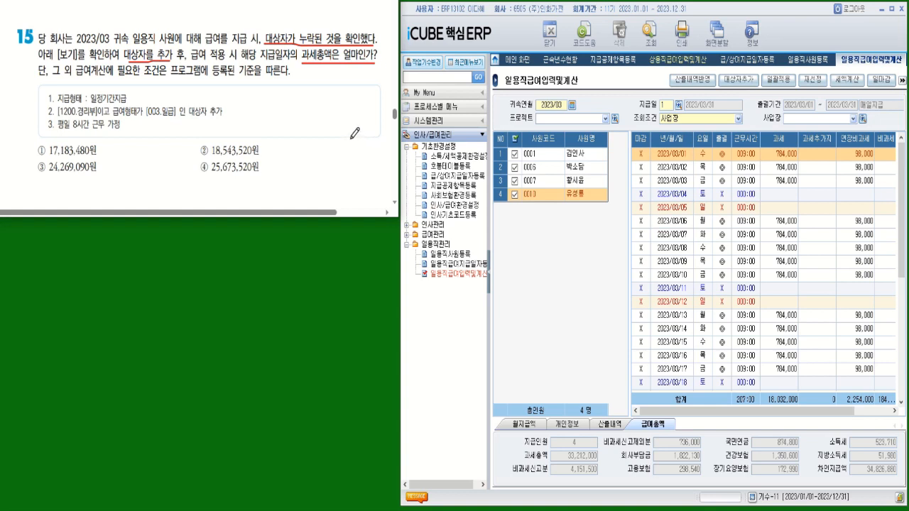
# - Open 일용직급여지급일자등록, underline 일정기간지급 in question 15 and retrieve the 2023/03 workers for that payment date
pyautogui.click(448, 265)
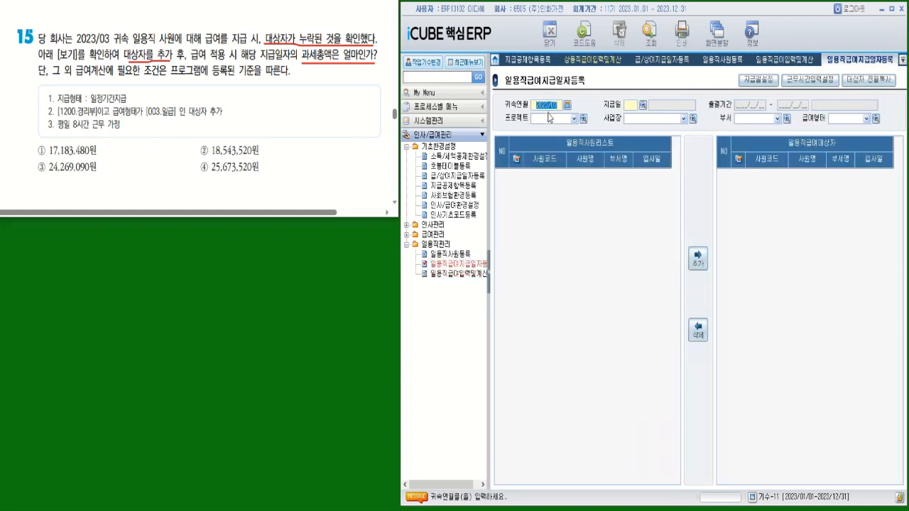
pyautogui.write('2023/03')
pyautogui.press('Return')
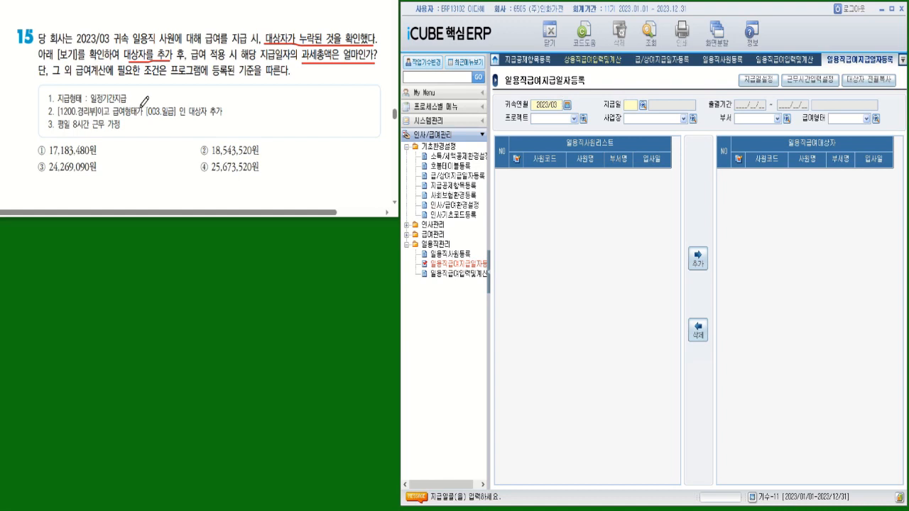
pyautogui.moveTo(126, 101); pyautogui.dragTo(97, 102)
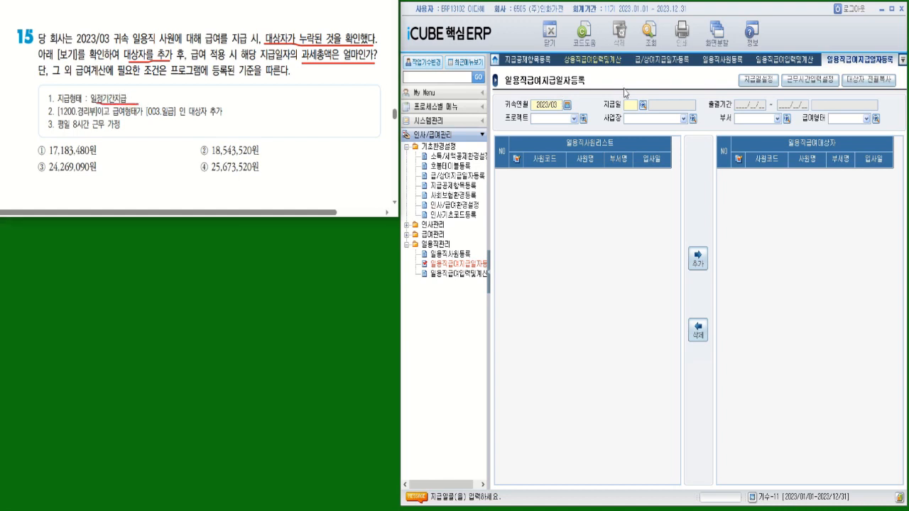
pyautogui.click(643, 105)
pyautogui.moveTo(813, 171); pyautogui.dragTo(630, 203)
pyautogui.doubleClick(722, 302)
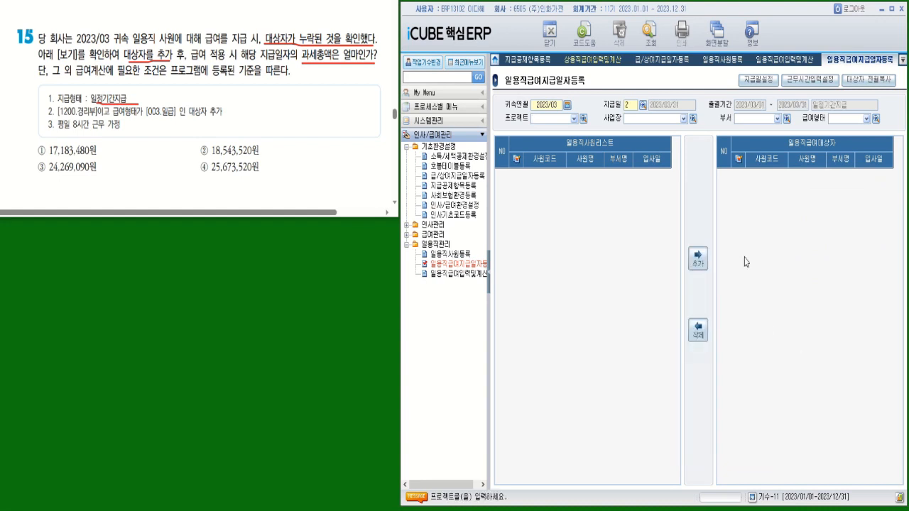
pyautogui.click(648, 30)
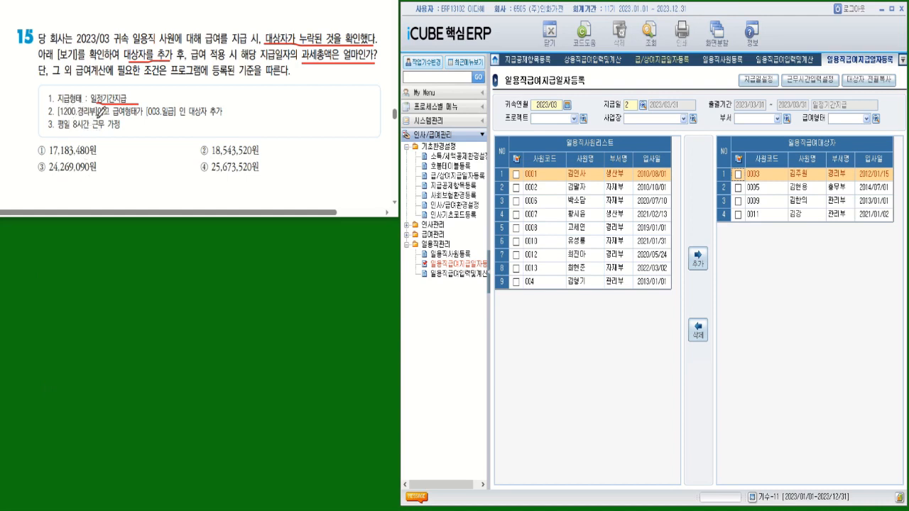
# - Underline the [003.일급] 대상자 추가 condition in question 15 and filter the day workers by 부서 1200.경리부 and 급여형태 003.일급
pyautogui.moveTo(157, 117); pyautogui.dragTo(229, 117)
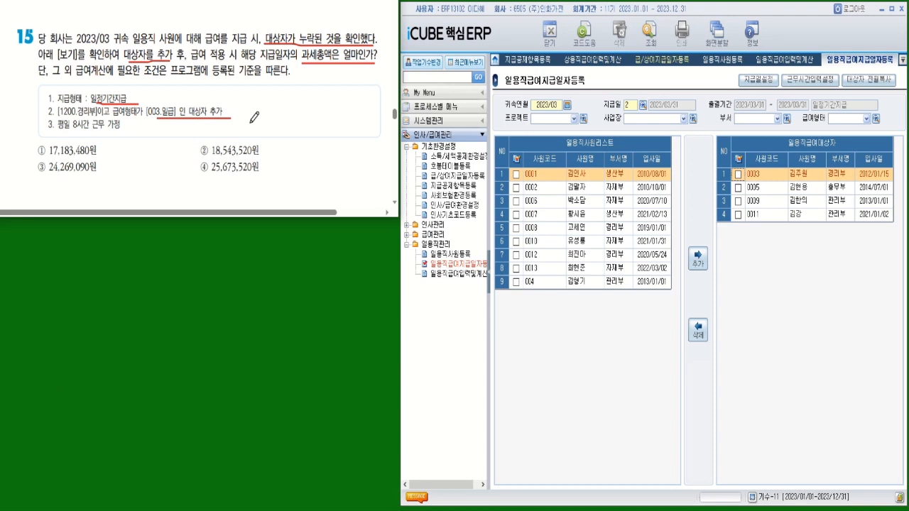
pyautogui.click(786, 122)
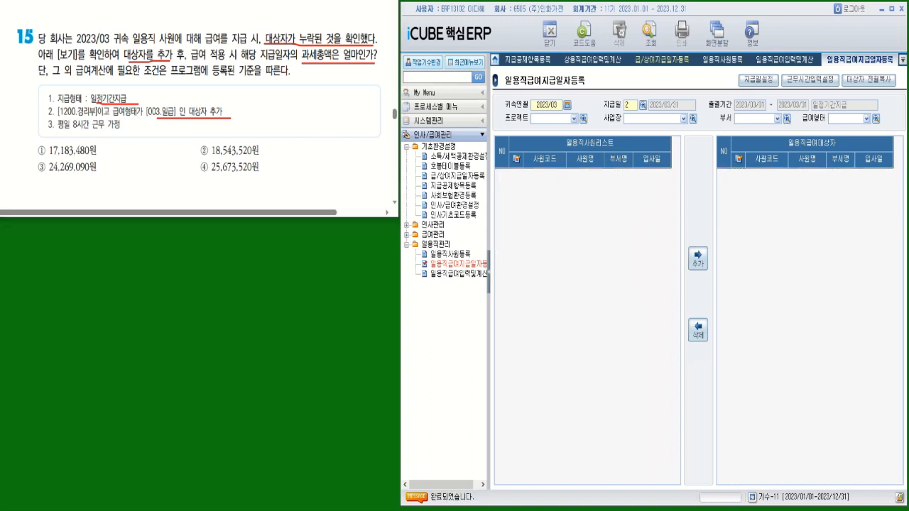
pyautogui.moveTo(481, 203); pyautogui.dragTo(466, 204)
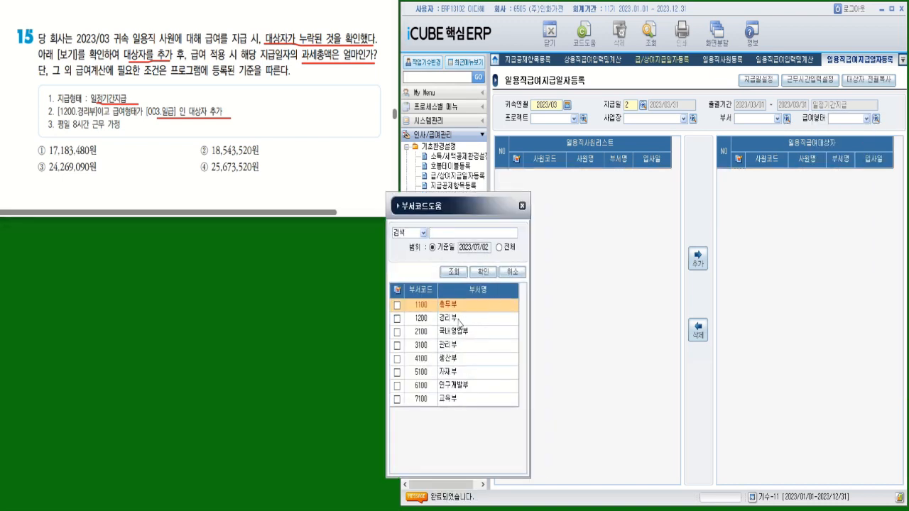
pyautogui.doubleClick(458, 318)
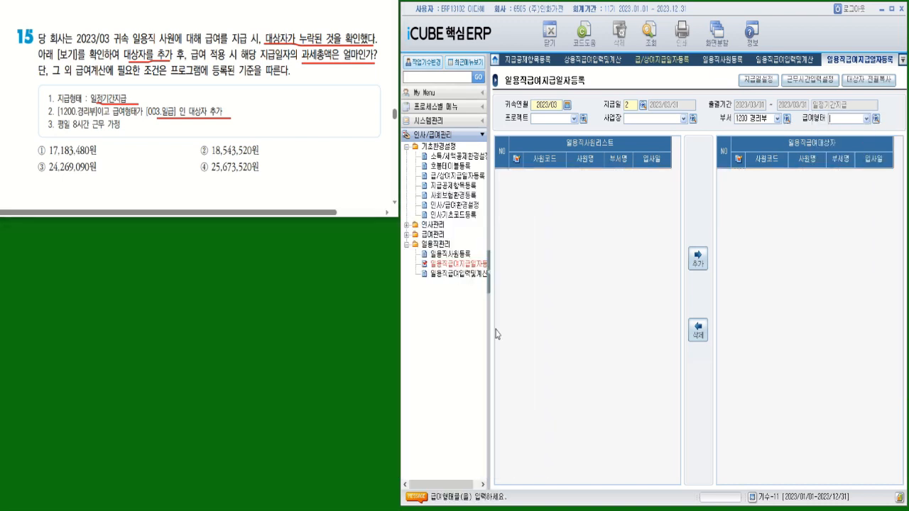
pyautogui.click(876, 120)
pyautogui.moveTo(647, 196); pyautogui.dragTo(449, 208)
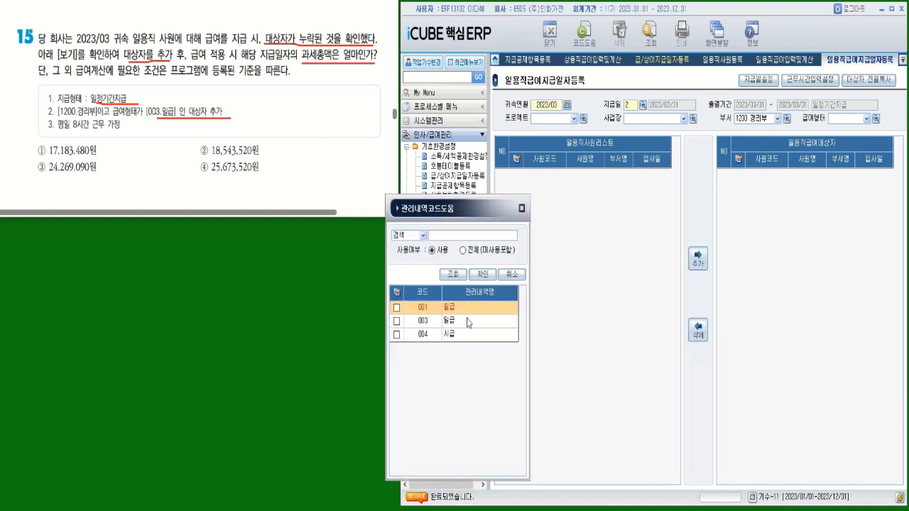
pyautogui.click(448, 323)
pyautogui.doubleClick(448, 323)
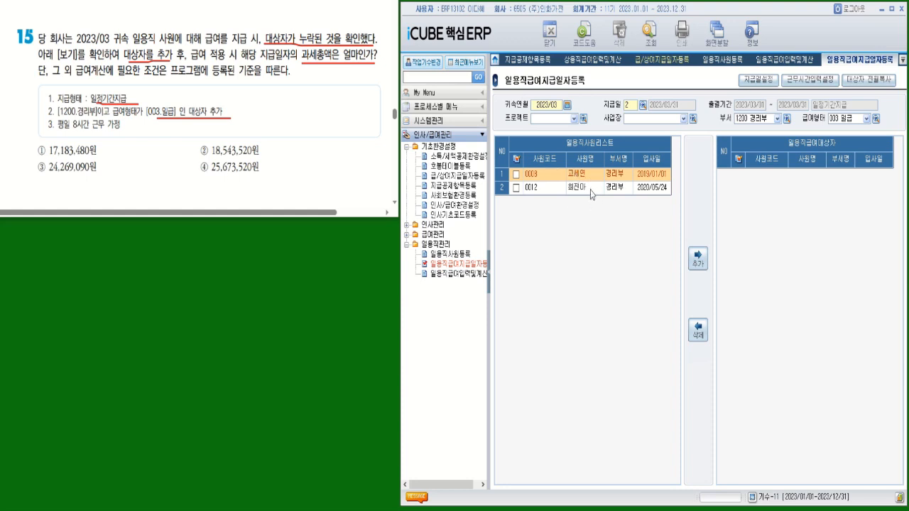
# - Clear the 부서 and 급여형태 filters and retrieve the full day-worker list for the payment date again
pyautogui.click(769, 120)
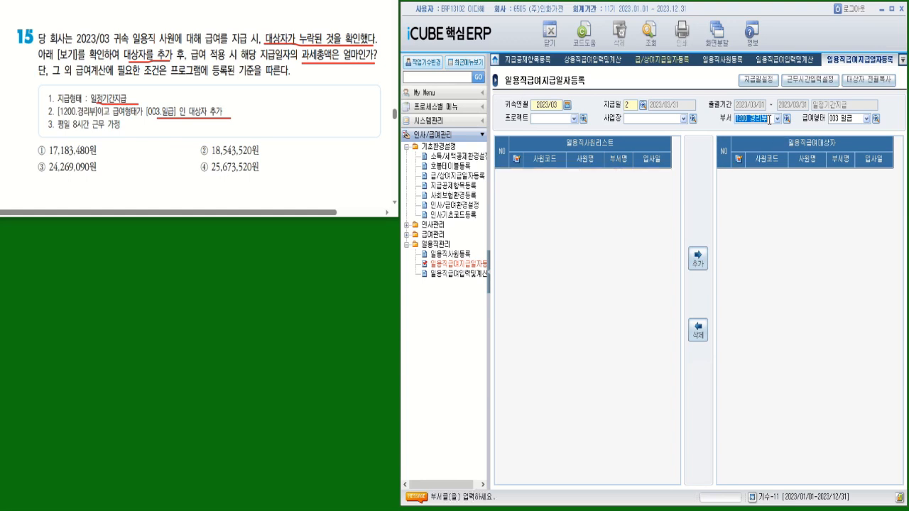
pyautogui.press('Delete')
pyautogui.click(857, 120)
pyautogui.press('Delete')
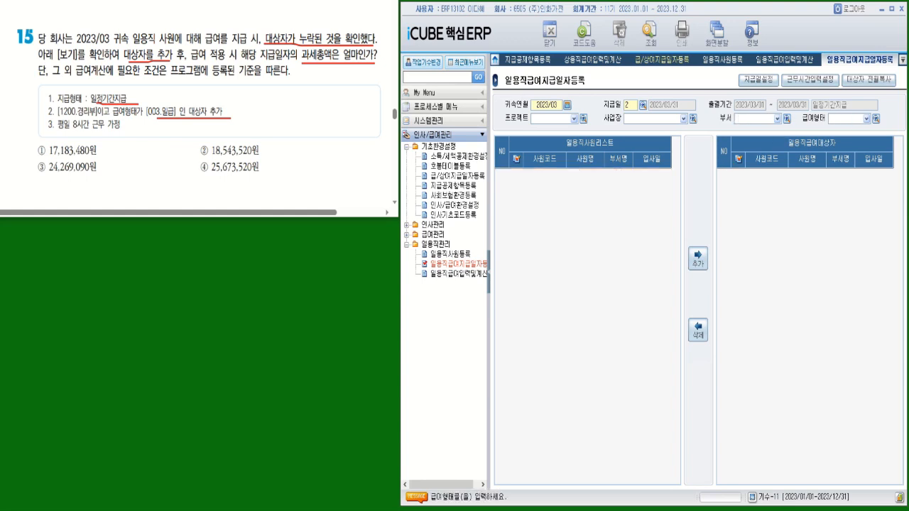
pyautogui.click(648, 30)
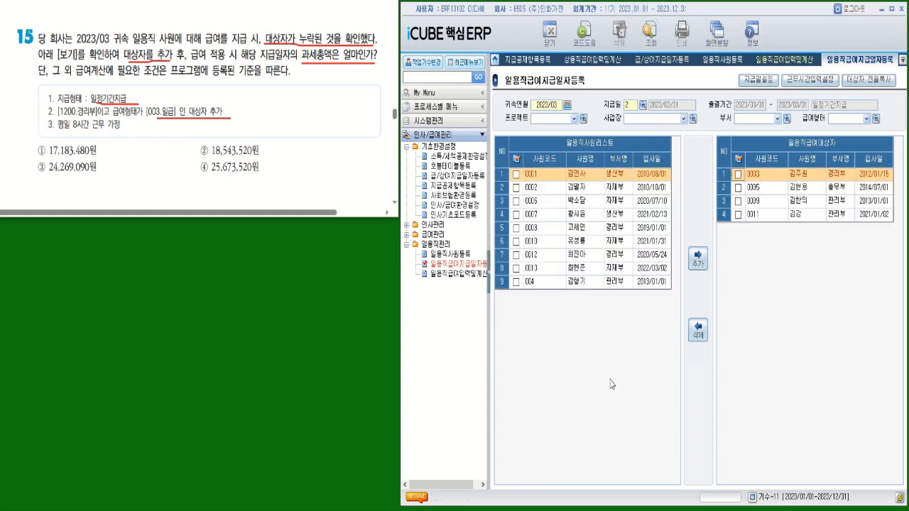
# - Add the two omitted 경리부 workers from 일용직사원리스트 to 일용직급여대상자
pyautogui.click(516, 228)
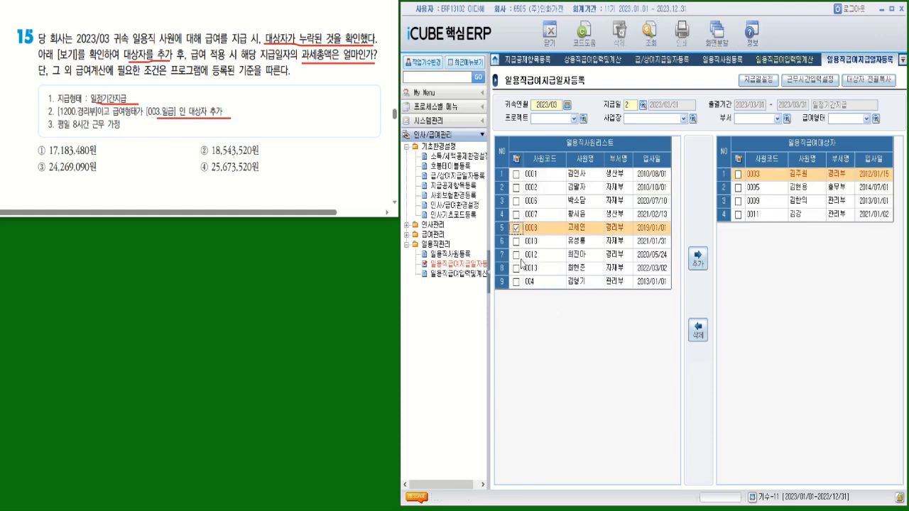
pyautogui.click(516, 254)
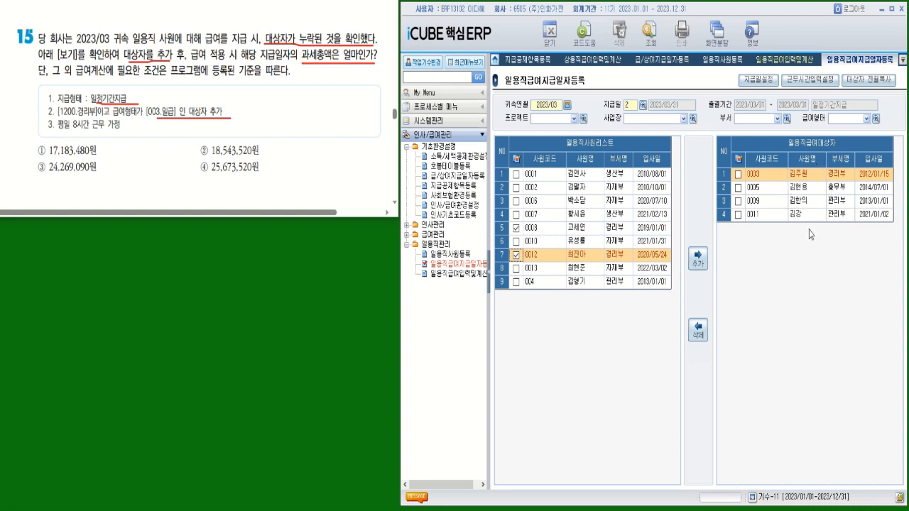
pyautogui.click(698, 263)
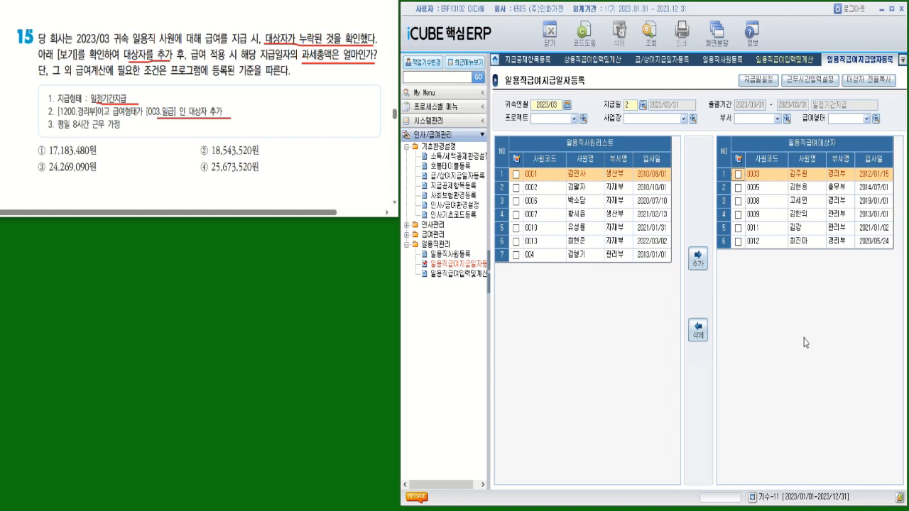
# - Open 일용직급여입력및계산, set 지급일 to 2 (일정기간지급) for 2023/03 and retrieve its workers
pyautogui.click(462, 274)
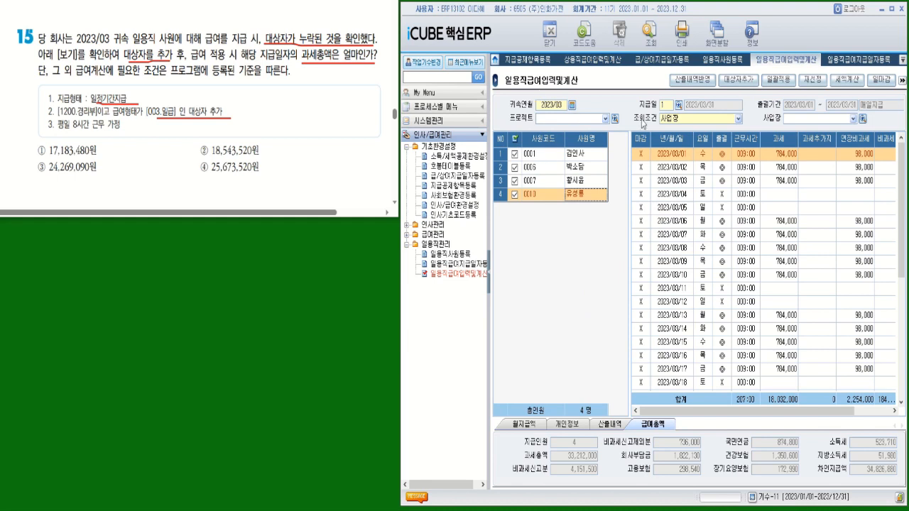
pyautogui.click(667, 104)
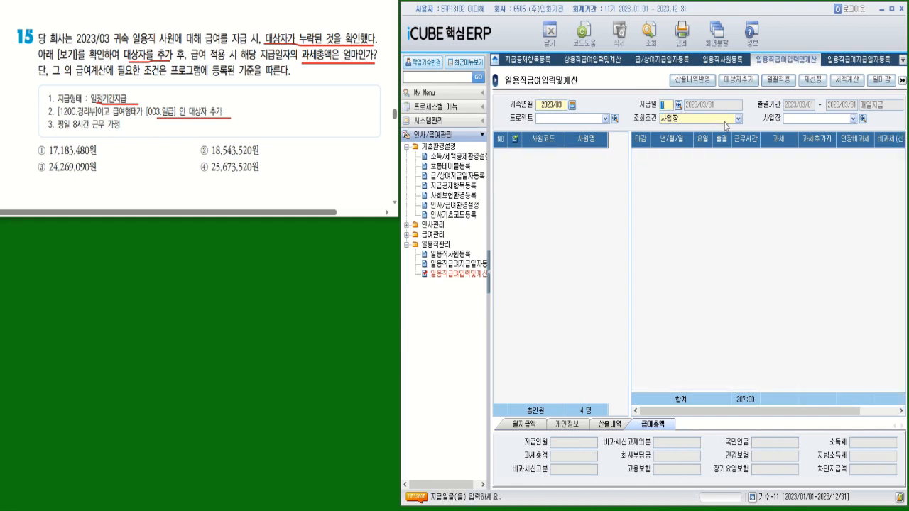
pyautogui.press('Return')
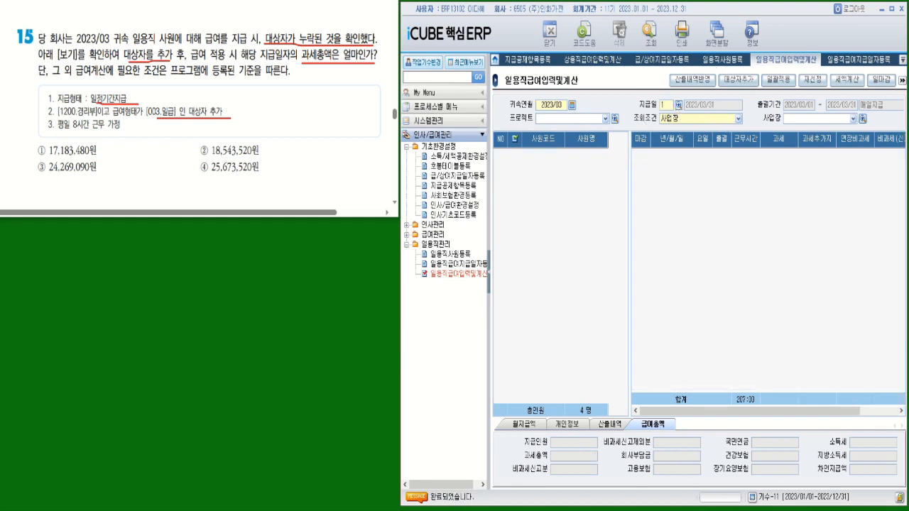
pyautogui.press('F2')
pyautogui.doubleClick(736, 258)
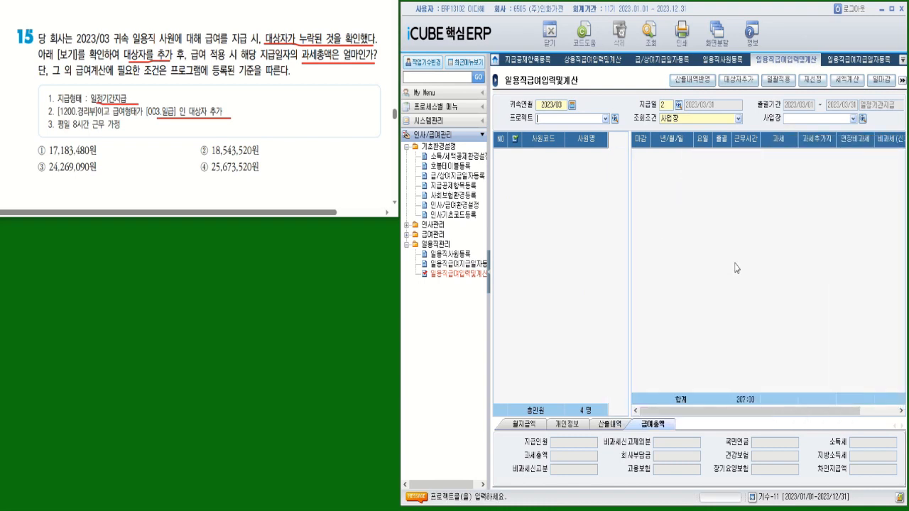
pyautogui.click(649, 31)
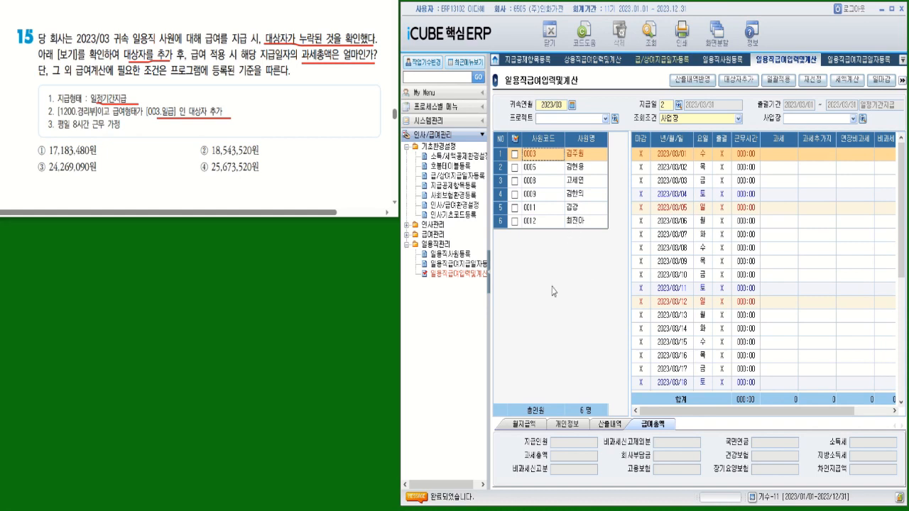
# - Select all listed workers and apply 008:00 hours to 평일 in one batch with 일괄적용
pyautogui.click(515, 139)
pyautogui.click(780, 78)
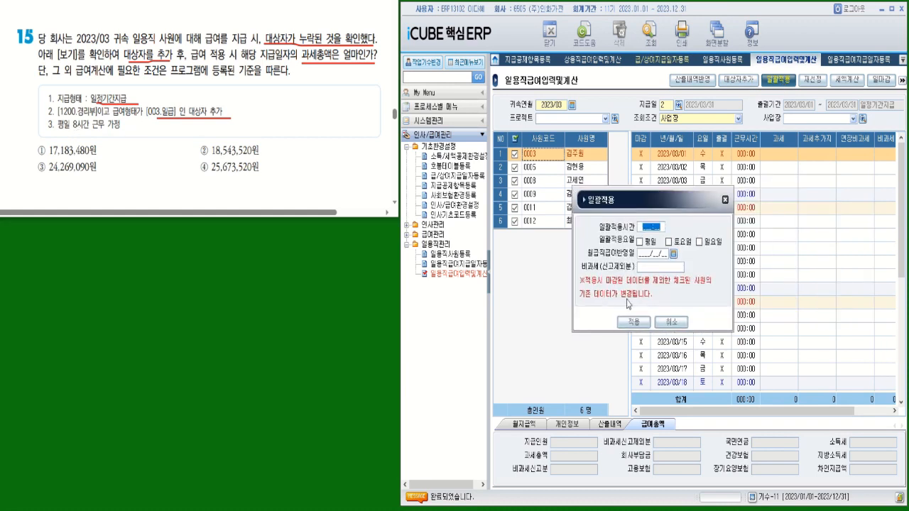
pyautogui.write('008:00')
pyautogui.click(640, 241)
pyautogui.click(630, 321)
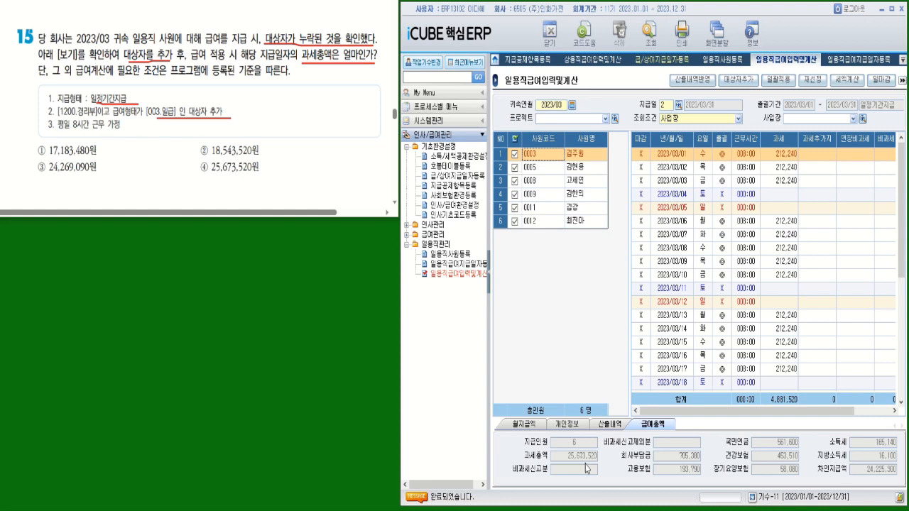
# - Mark ④ as the answer to question 15 and mark question 16's 2023년 2월 귀속, employee name, 근태내역 and 원단위 금액은 절사 conditions
pyautogui.moveTo(190, 162); pyautogui.dragTo(272, 177)
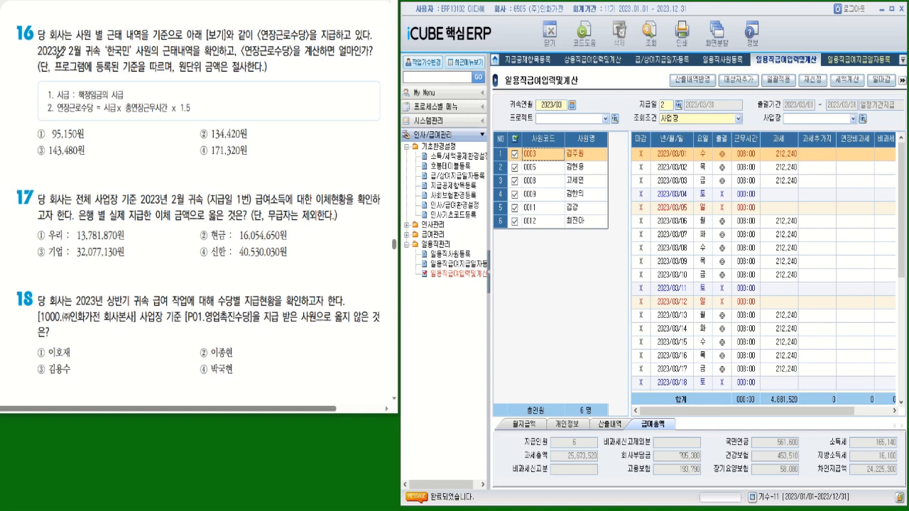
pyautogui.moveTo(44, 56)
pyautogui.mouseDown()
pyautogui.moveTo(96, 51)
pyautogui.moveTo(117, 61)
pyautogui.moveTo(108, 50)
pyautogui.moveTo(139, 41)
pyautogui.moveTo(133, 61)
pyautogui.moveTo(205, 56)
pyautogui.mouseUp()
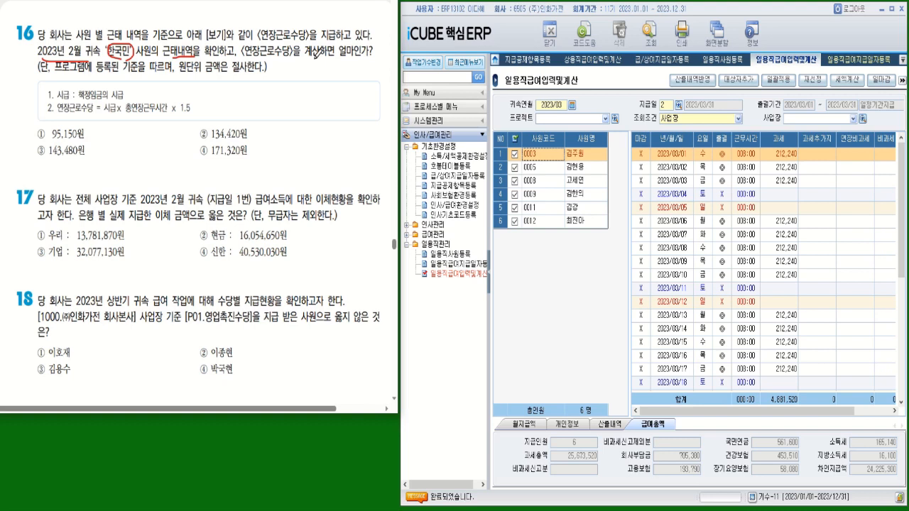
pyautogui.moveTo(183, 73); pyautogui.dragTo(264, 70)
# - Open 인사정보등록 and display the 책정임금 of the employee named in question 16 for the contract starting 2022/01
pyautogui.click(429, 225)
pyautogui.doubleClick(433, 226)
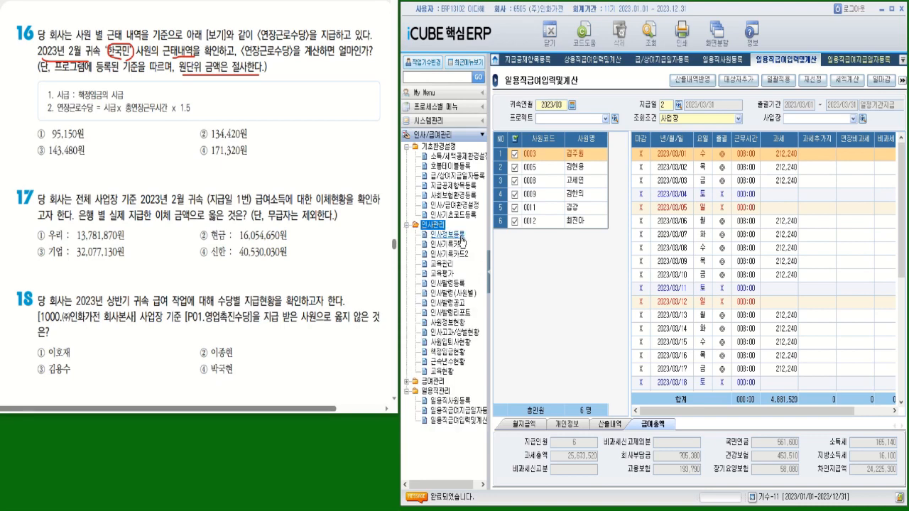
pyautogui.doubleClick(455, 233)
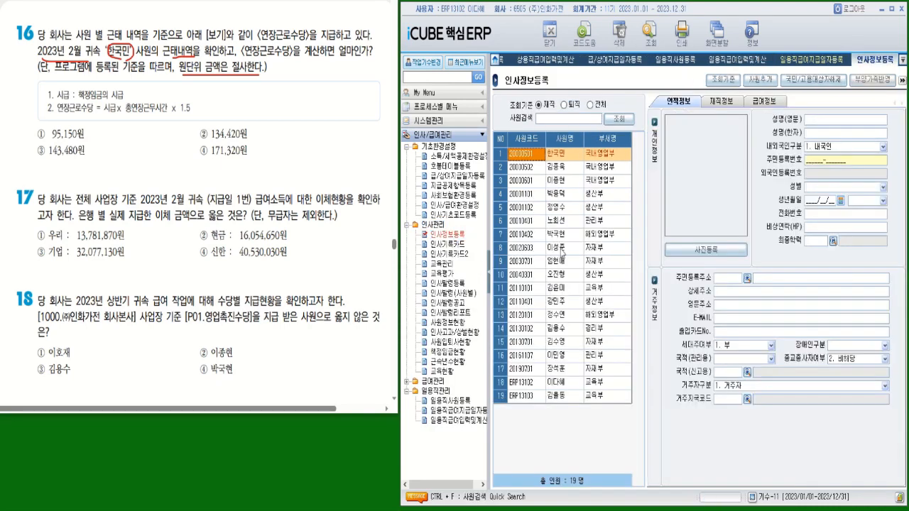
pyautogui.click(762, 101)
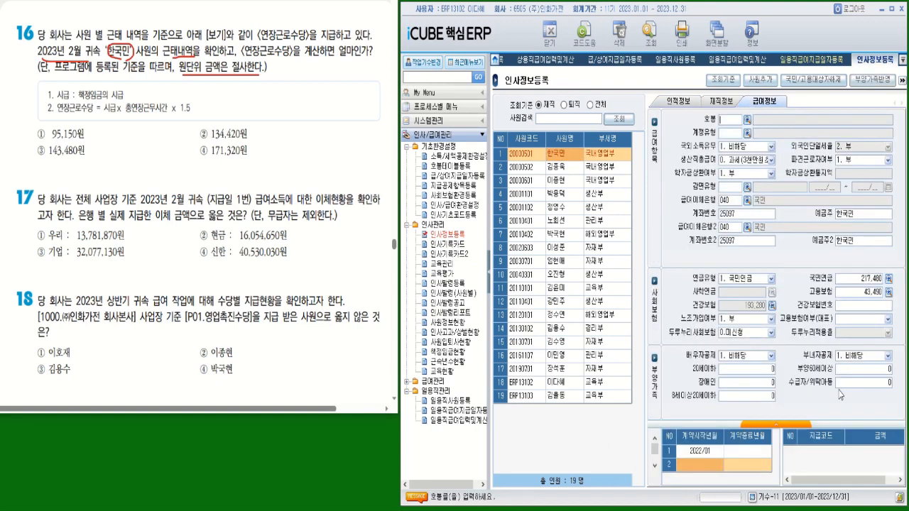
pyautogui.click(809, 426)
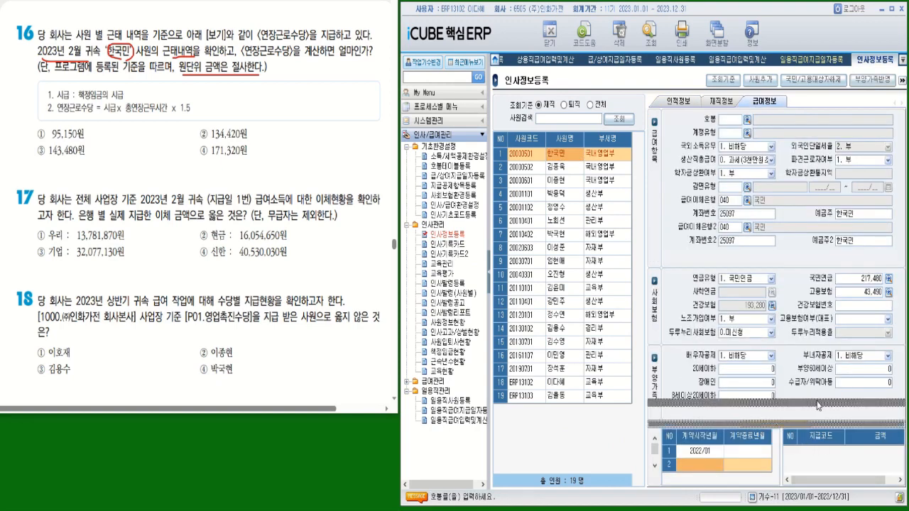
pyautogui.click(701, 395)
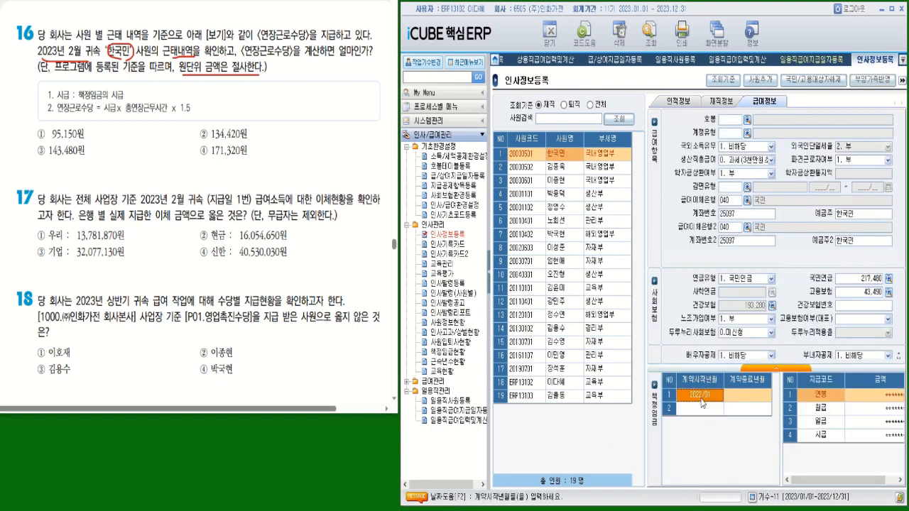
# - Reveal the masked 책정임금 amounts through the login password prompt and write the 시급 20,138 beside question 16's first condition
pyautogui.click(879, 401)
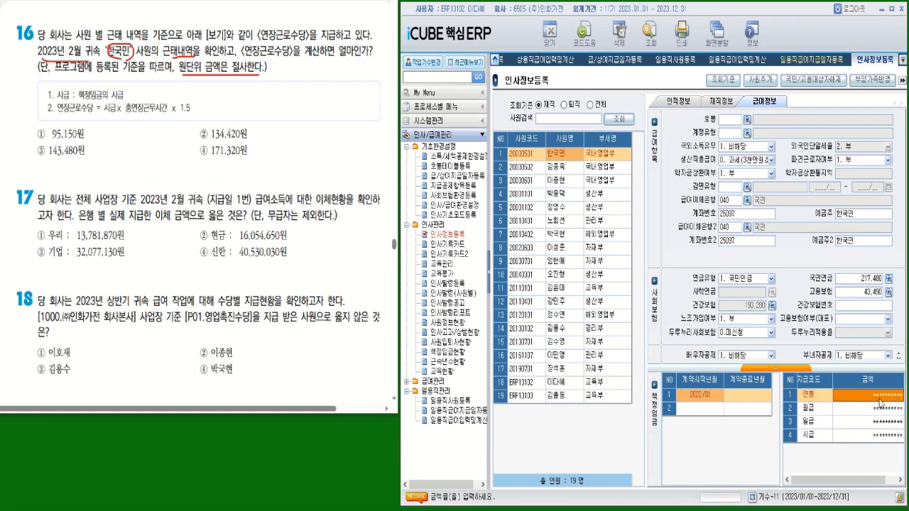
pyautogui.hotkey('ctrl', 'F3')
pyautogui.moveTo(908, 182); pyautogui.dragTo(609, 191)
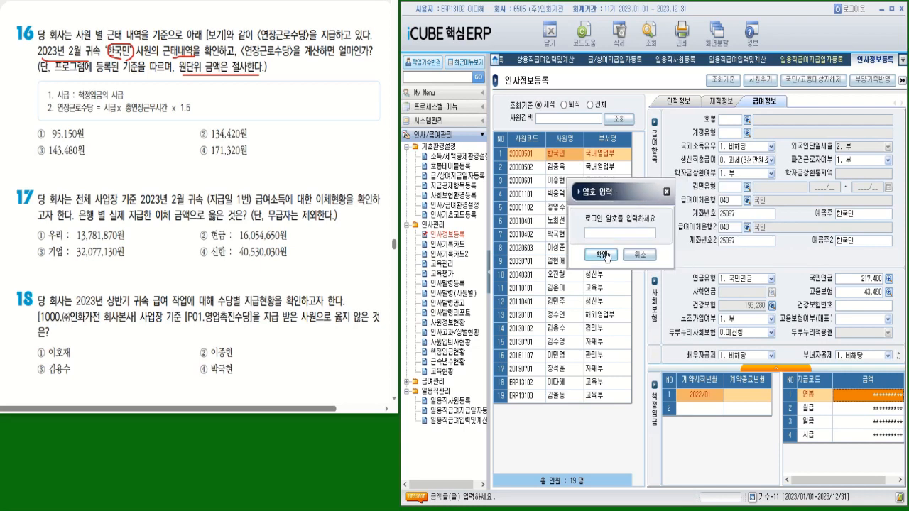
pyautogui.click(604, 254)
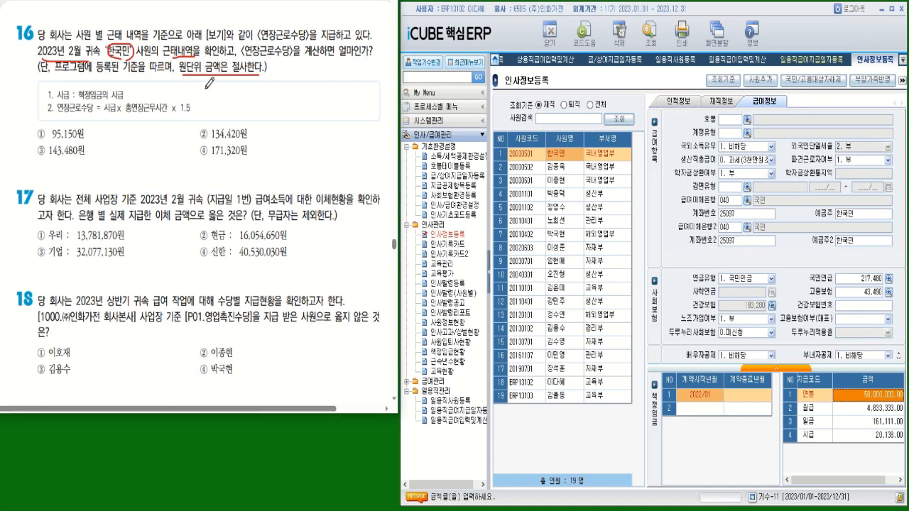
pyautogui.moveTo(205, 88)
pyautogui.mouseDown()
pyautogui.moveTo(221, 100)
pyautogui.moveTo(250, 94)
pyautogui.mouseUp()
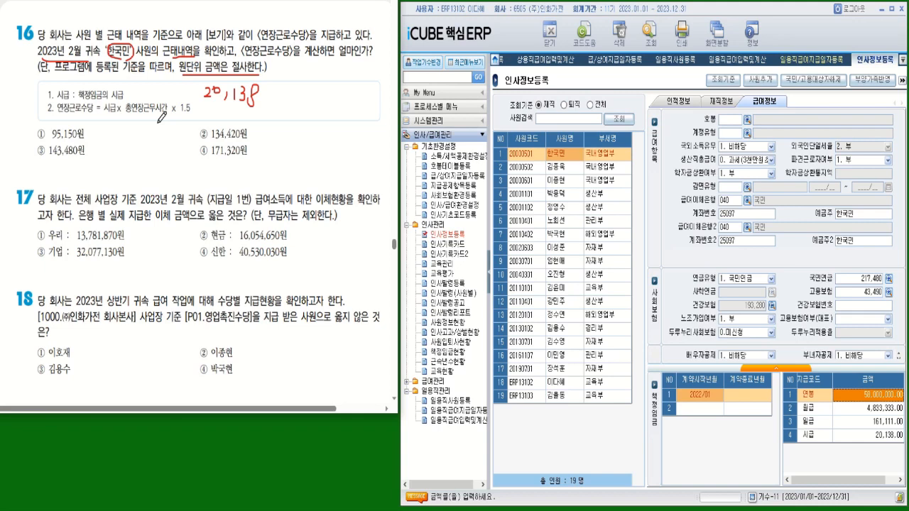
# - Open 근태결과입력, set 귀속연월 to 2023/02, choose the 2023/02/25 급여 payment date and retrieve the employees
pyautogui.click(429, 382)
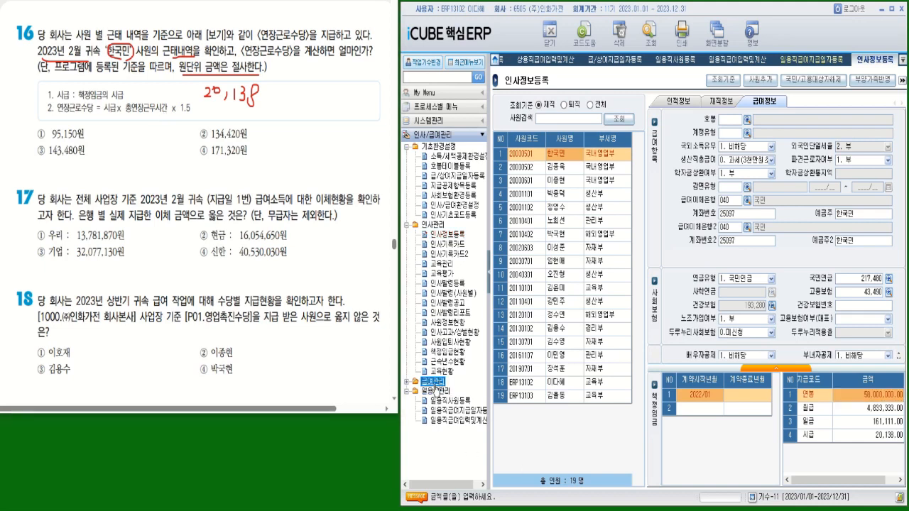
pyautogui.click(425, 382)
pyautogui.click(445, 352)
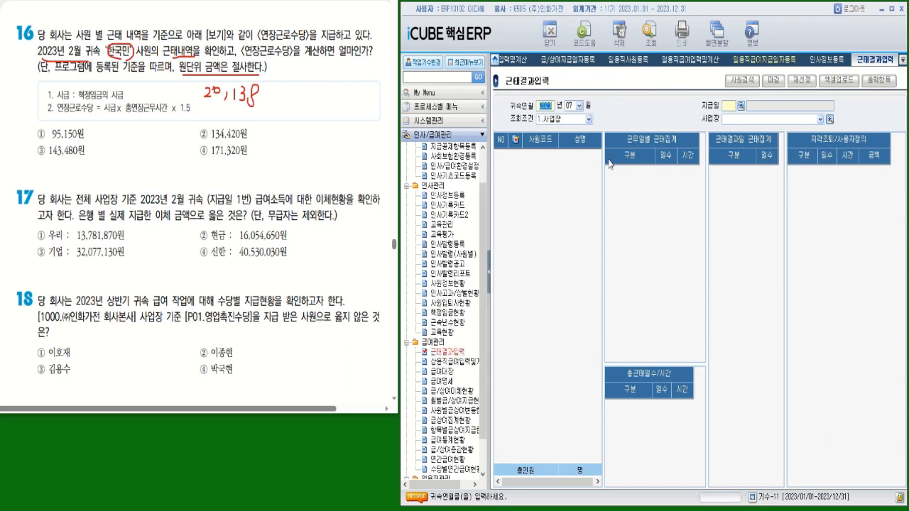
pyautogui.click(579, 105)
pyautogui.scroll(1, 575, 142)
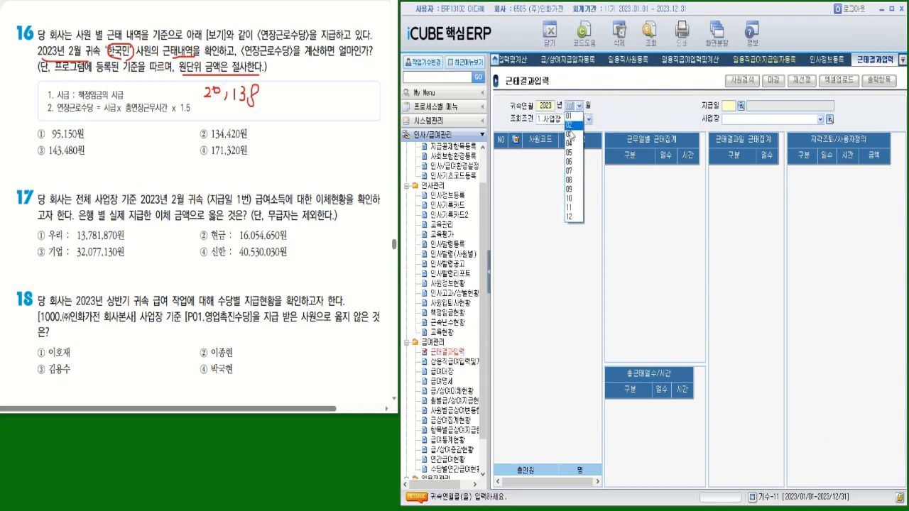
pyautogui.click(572, 126)
pyautogui.click(741, 107)
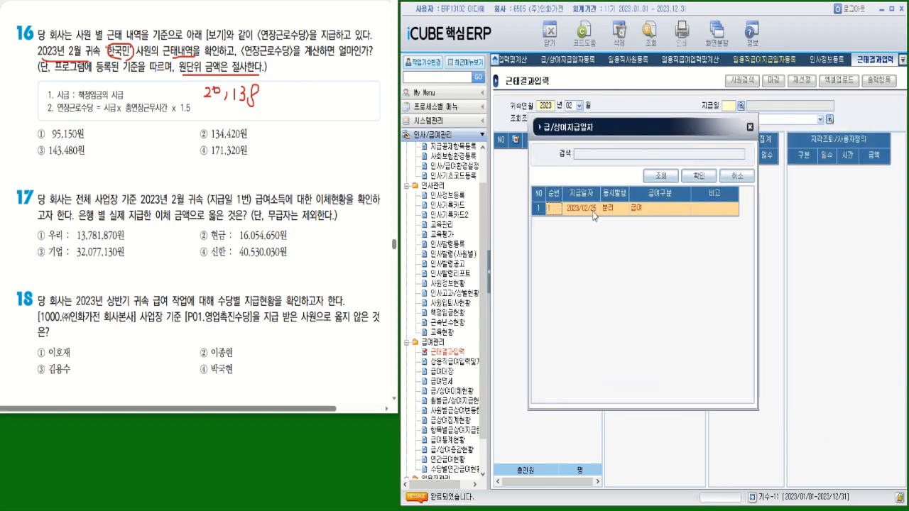
pyautogui.click(593, 210)
pyautogui.doubleClick(592, 210)
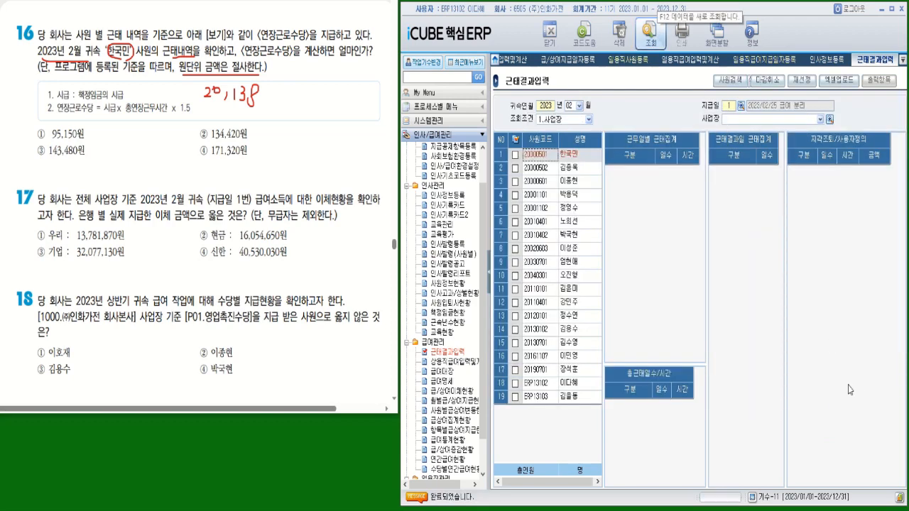
# - Display the 총연장근무일 hours of question 16's employee in an enlarged 총근태일수/시간 grid and underline 총연장근무시간 in the question's formula
pyautogui.click(581, 157)
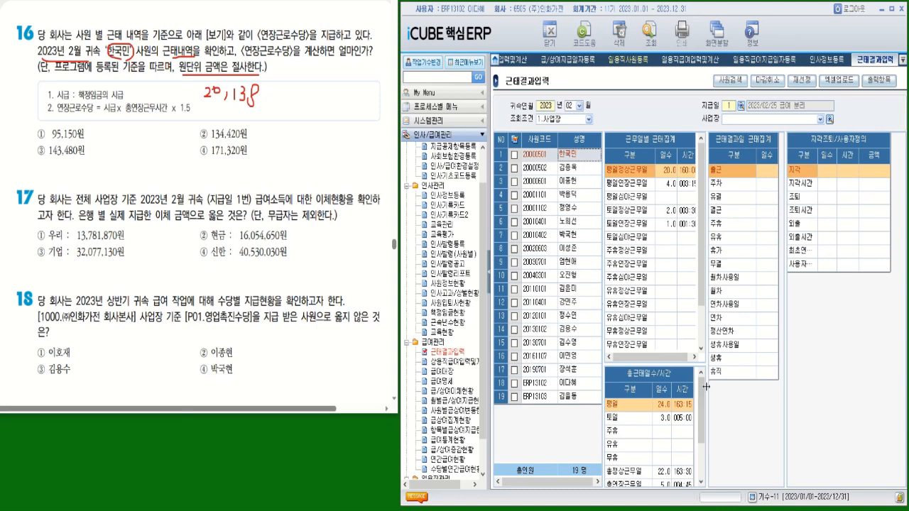
pyautogui.moveTo(706, 386); pyautogui.dragTo(737, 387)
pyautogui.moveTo(671, 364); pyautogui.dragTo(670, 292)
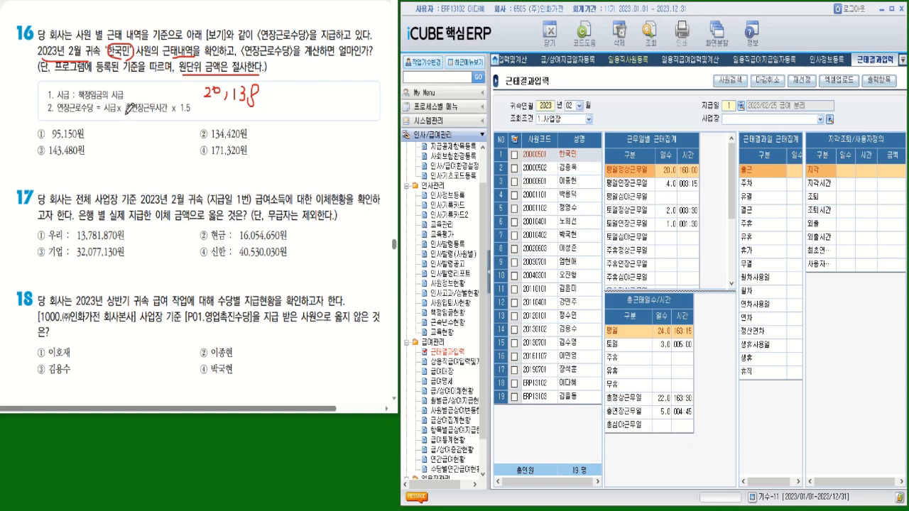
pyautogui.moveTo(126, 115); pyautogui.dragTo(172, 113)
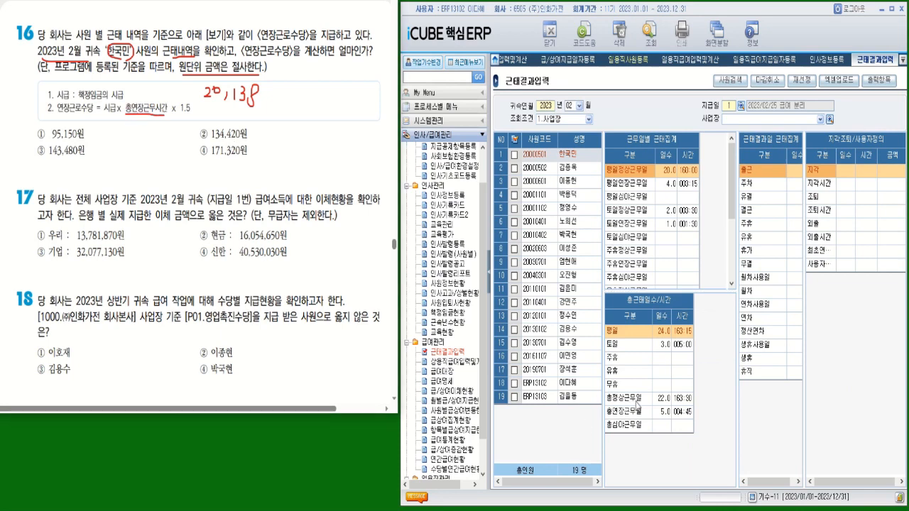
pyautogui.click(684, 415)
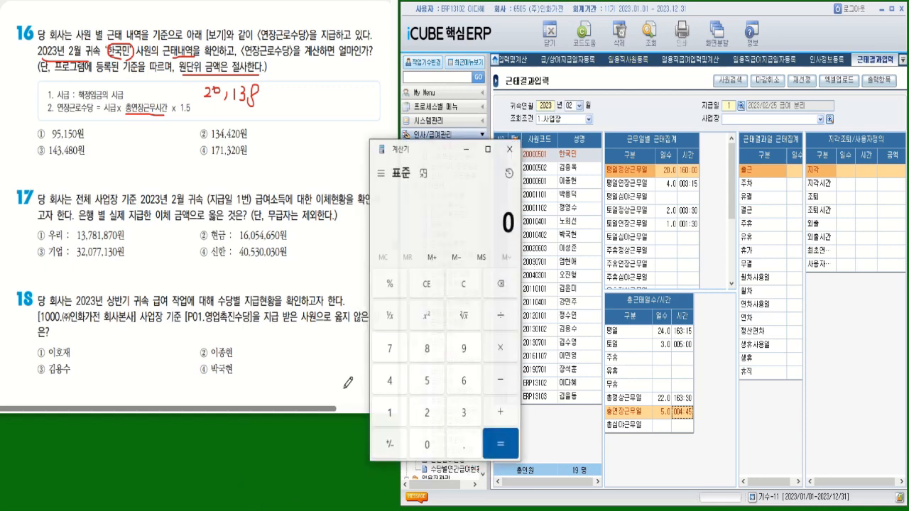
# - In the calculator, enter the 시급 20,138 multiplied by 4.75 hours of overtime
pyautogui.moveTo(418, 148); pyautogui.dragTo(423, 139)
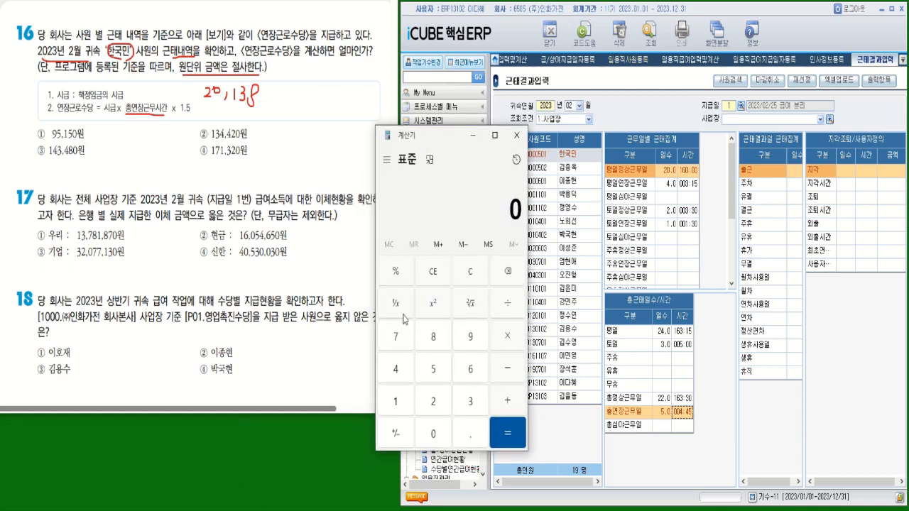
pyautogui.click(433, 404)
pyautogui.click(434, 433)
pyautogui.click(403, 404)
pyautogui.click(469, 405)
pyautogui.click(438, 338)
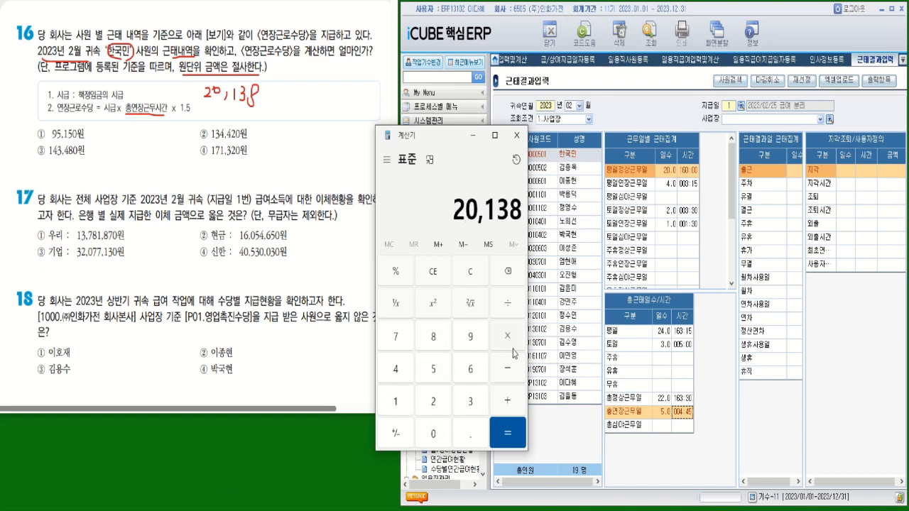
pyautogui.click(509, 343)
pyautogui.click(405, 369)
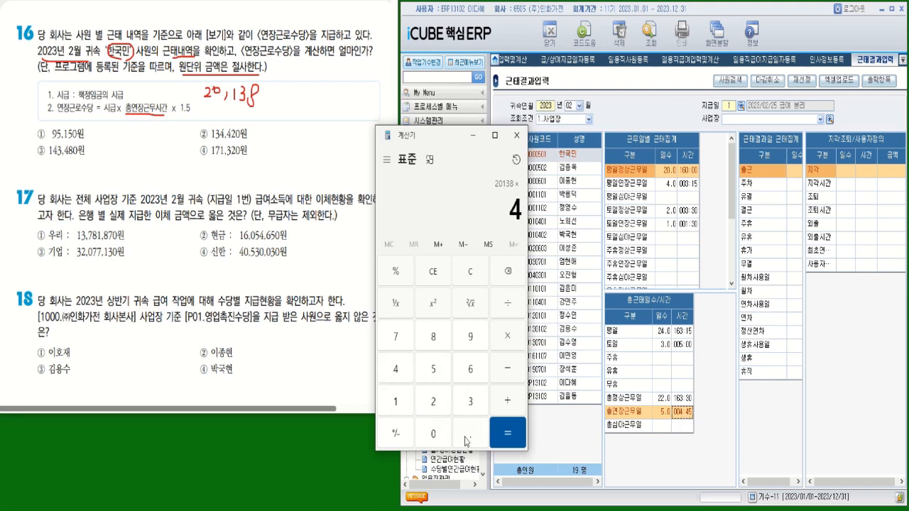
pyautogui.click(402, 344)
pyautogui.click(432, 372)
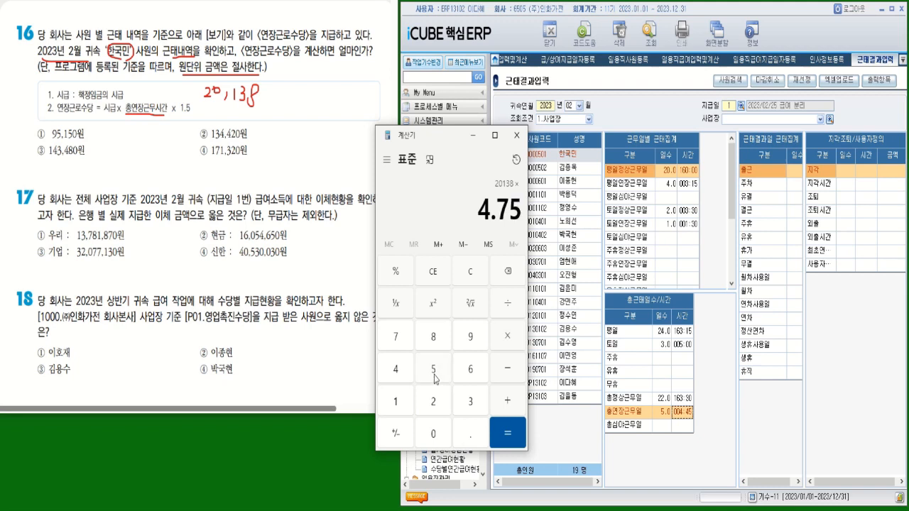
# - Multiply the product by 1.5 and box ③ 143,480원 as the answer to question 16, putting the calculator away
pyautogui.click(510, 339)
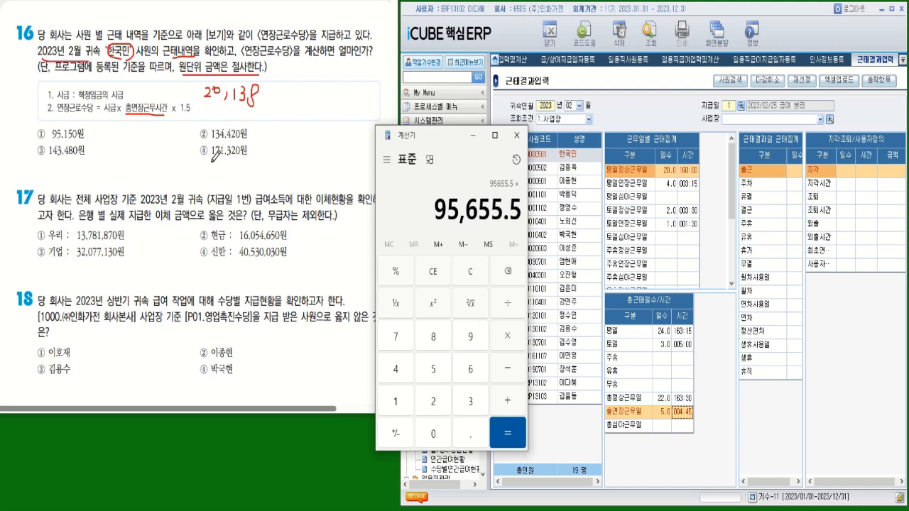
pyautogui.click(399, 402)
pyautogui.click(465, 436)
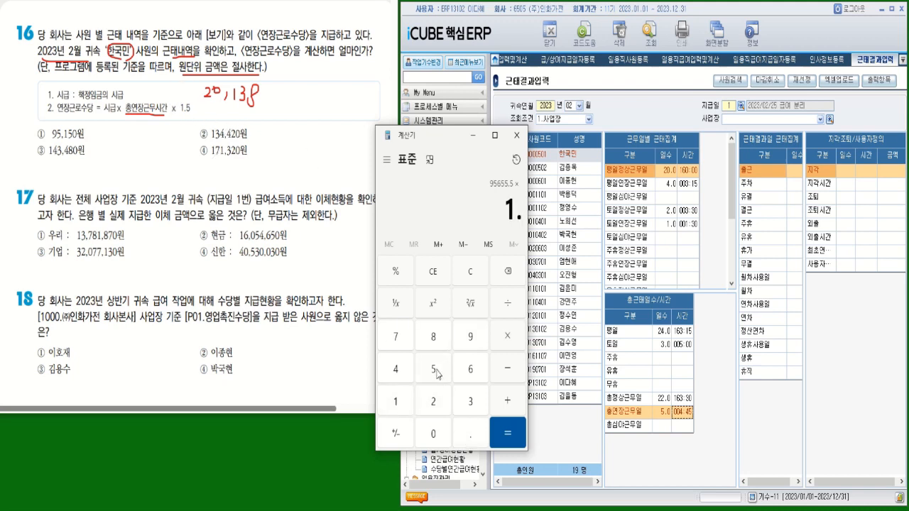
pyautogui.click(436, 369)
pyautogui.click(508, 445)
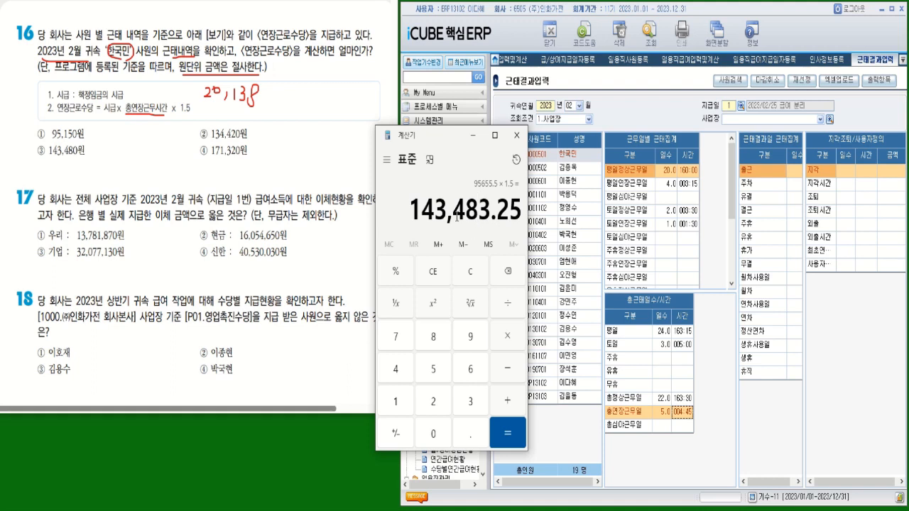
pyautogui.moveTo(27, 168)
pyautogui.mouseDown()
pyautogui.moveTo(105, 168)
pyautogui.moveTo(58, 140)
pyautogui.moveTo(24, 157)
pyautogui.mouseUp()
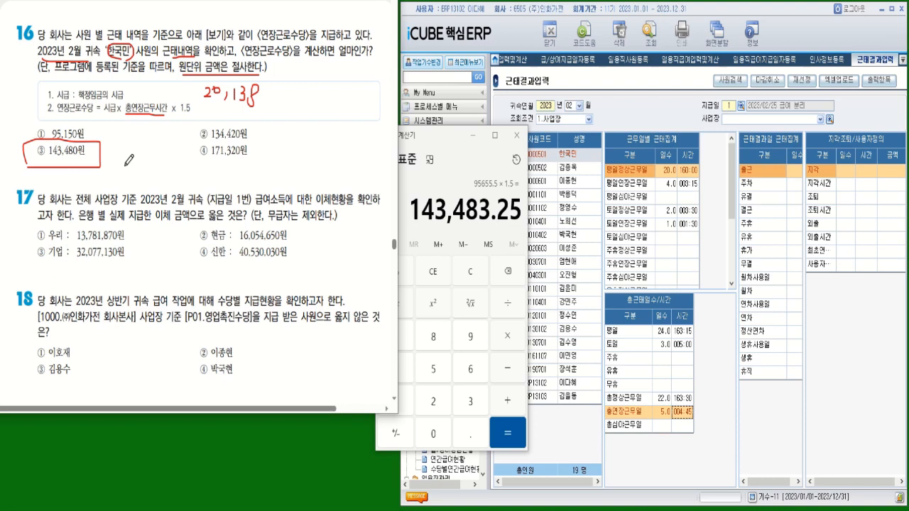
pyautogui.click(475, 136)
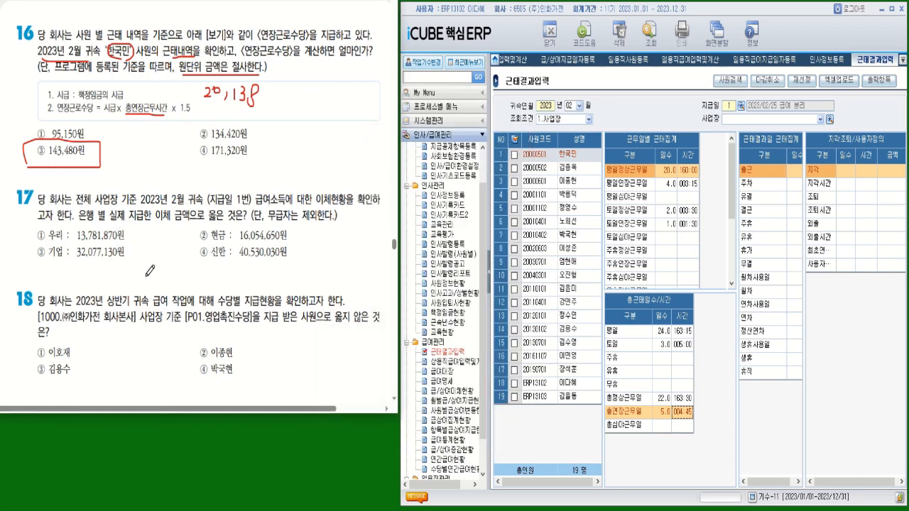
# - Underline question 17's 전체 사업장, 2023년 2월, 지급일 1번, 이체현황 and 무급자 제외 conditions and mark 이체 금액으로 옳은
pyautogui.moveTo(77, 206); pyautogui.dragTo(95, 206)
pyautogui.moveTo(153, 208); pyautogui.dragTo(252, 208)
pyautogui.moveTo(320, 202); pyautogui.dragTo(379, 201)
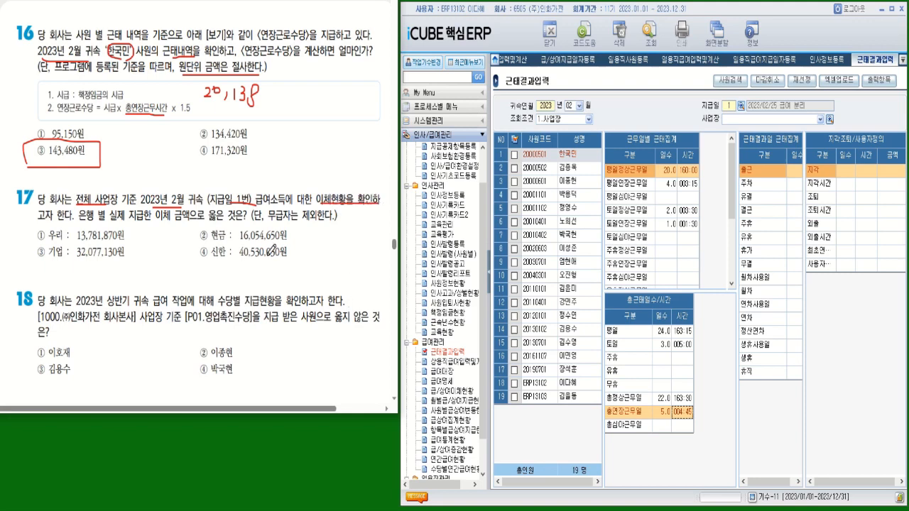
pyautogui.moveTo(160, 221); pyautogui.dragTo(337, 221)
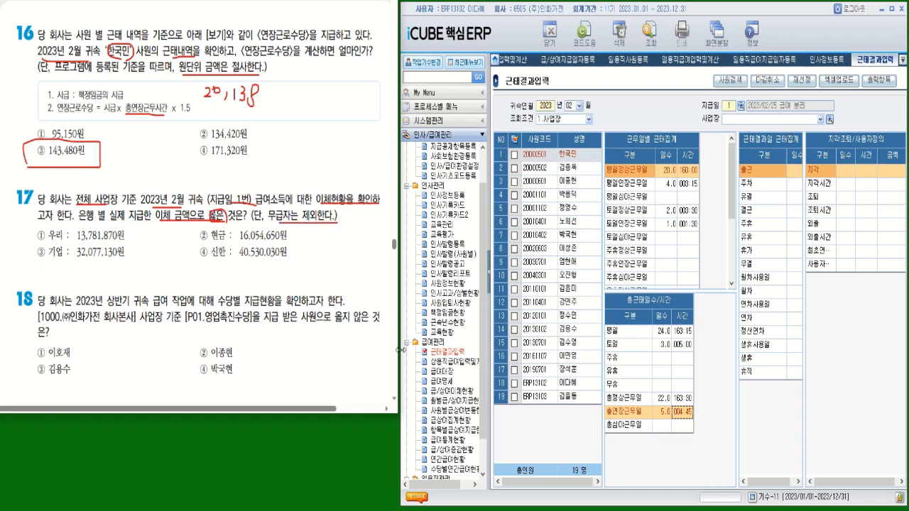
# - Open 급/상여이체현황 and retrieve the transfers for 귀속연월 2023/02, 지급일 1 (2023/02/25 급여), with 무급자 set to 제외
pyautogui.click(407, 186)
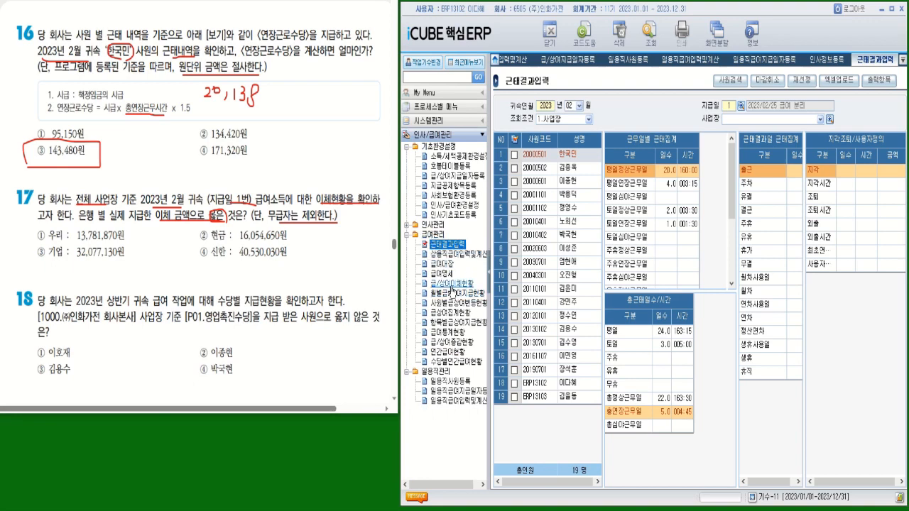
pyautogui.click(452, 286)
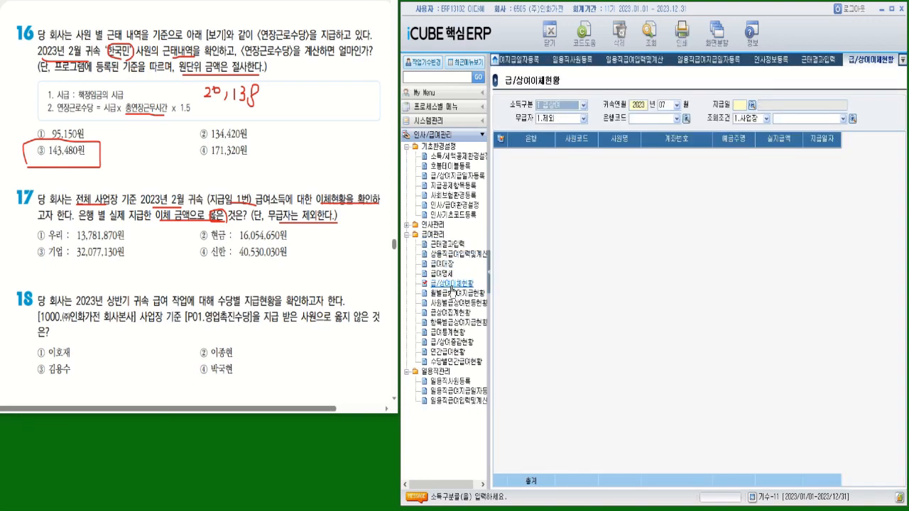
pyautogui.click(676, 105)
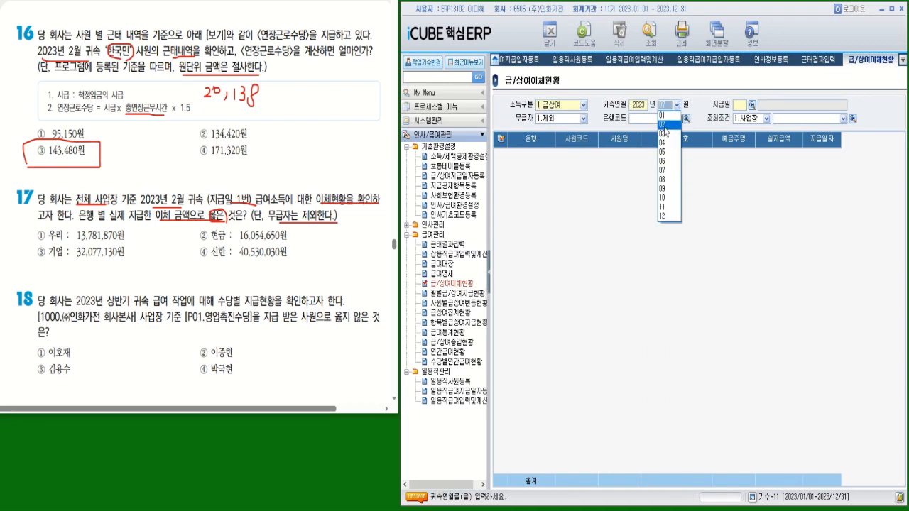
pyautogui.click(664, 125)
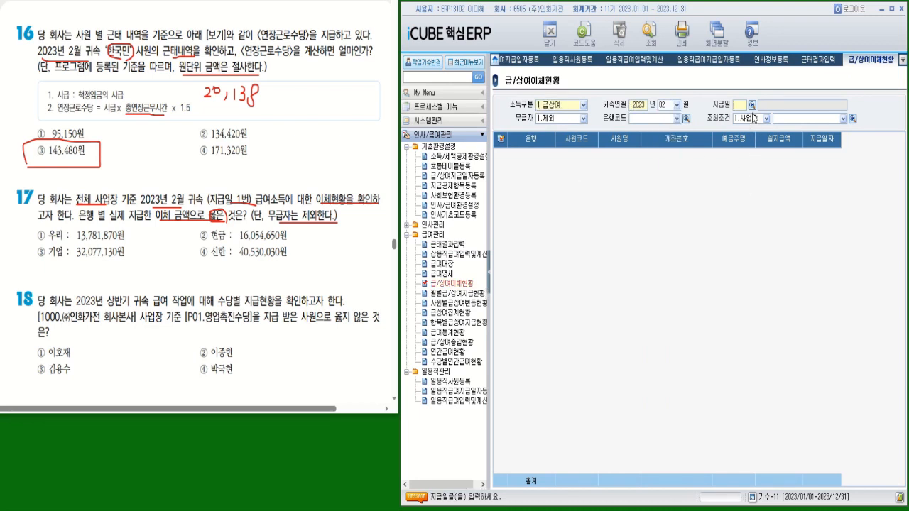
pyautogui.press('Return')
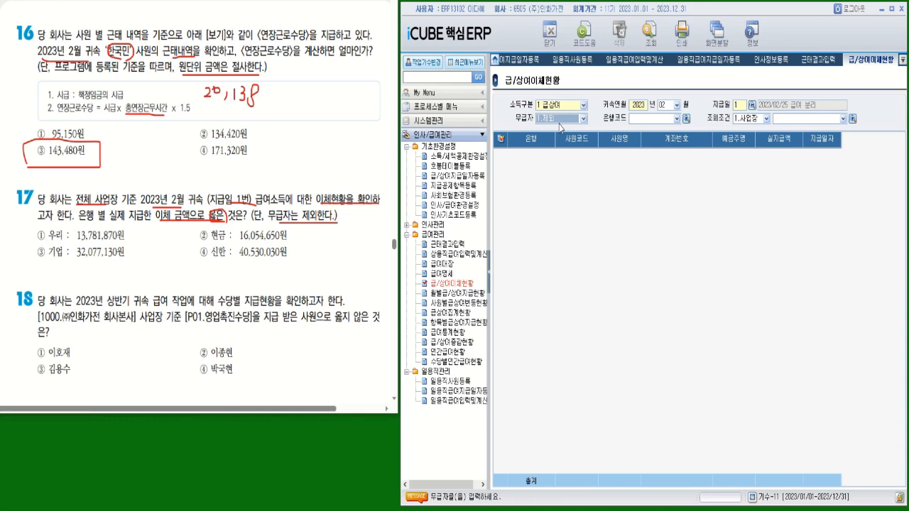
pyautogui.press('Return')
pyautogui.press('Return')
pyautogui.press('Return')
pyautogui.press('Return')
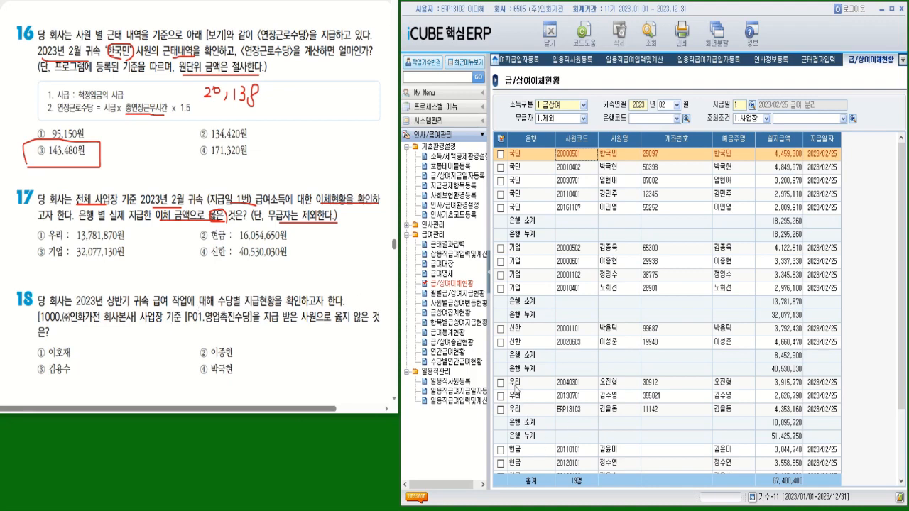
# - Check each bank's 은행 소계 against question 17's options, strike out ①, ③ and ④, and circle ② 현금 as the answer
pyautogui.click(785, 426)
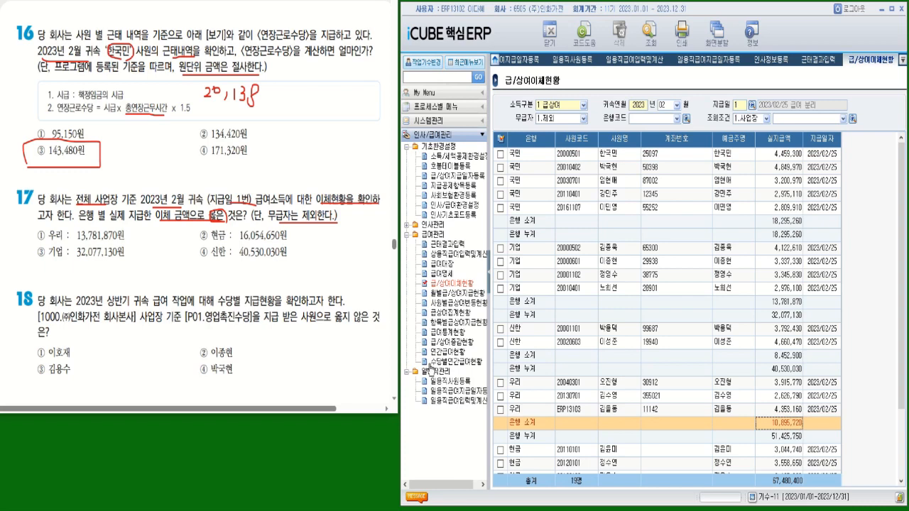
pyautogui.moveTo(47, 230); pyautogui.dragTo(36, 240)
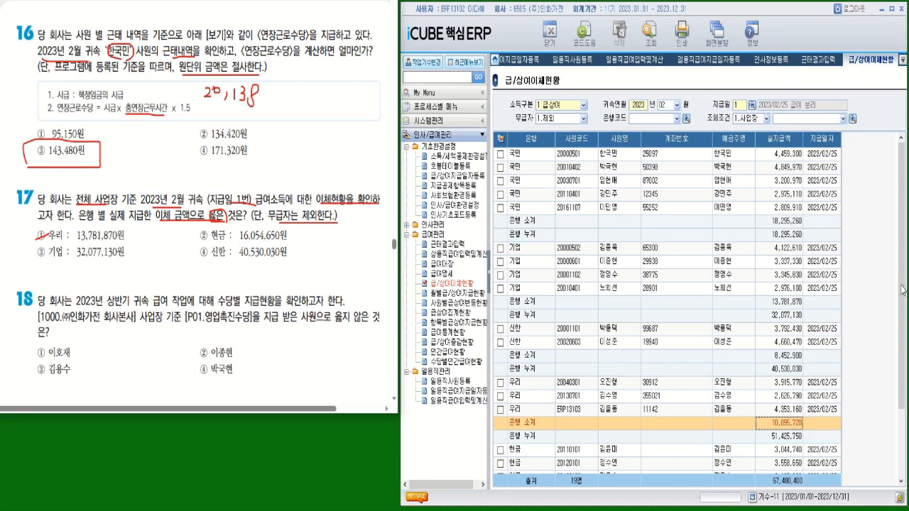
pyautogui.moveTo(903, 289); pyautogui.dragTo(903, 424)
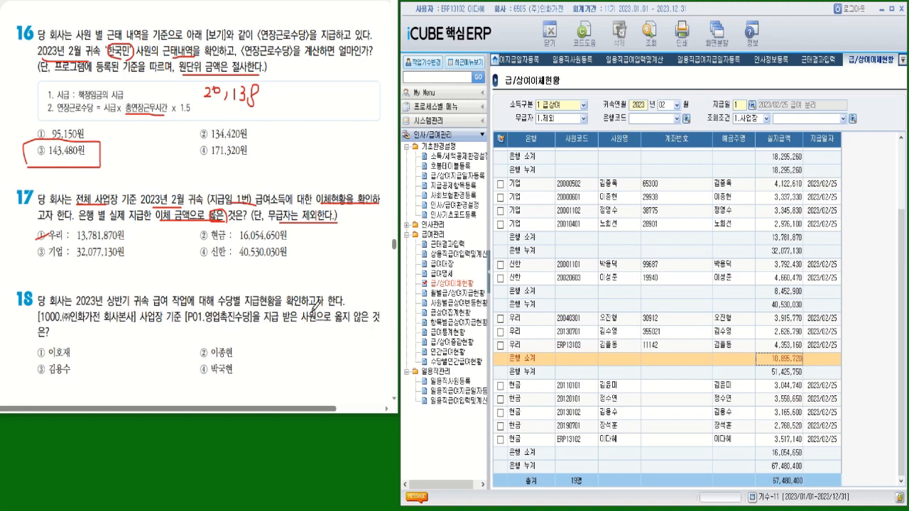
pyautogui.moveTo(210, 230); pyautogui.dragTo(215, 224)
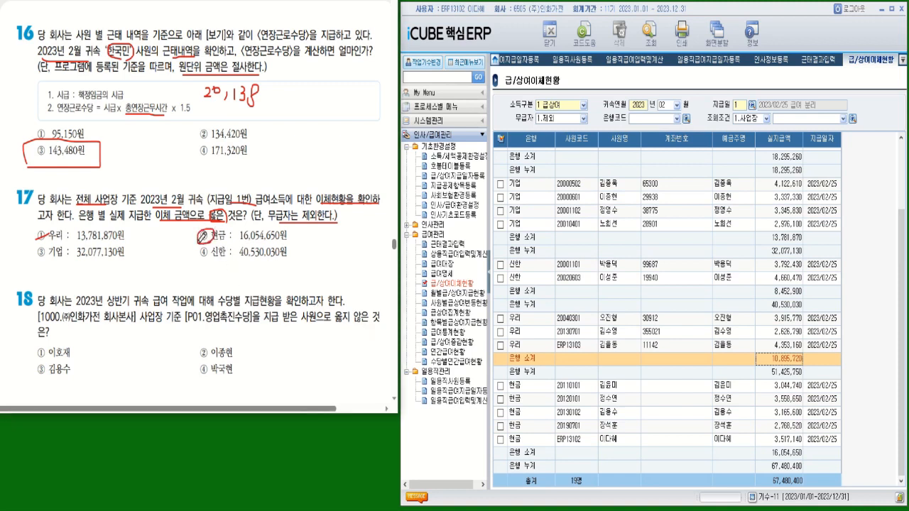
pyautogui.click(783, 239)
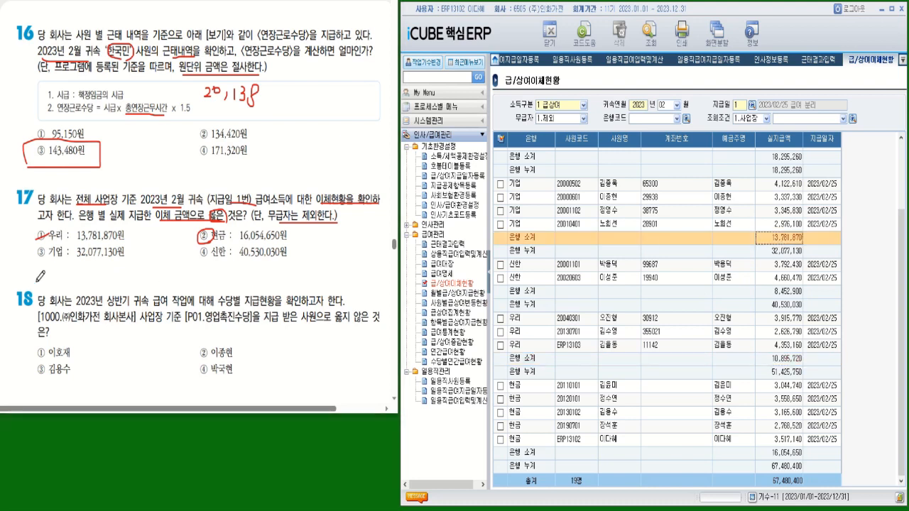
pyautogui.moveTo(41, 247); pyautogui.dragTo(30, 257)
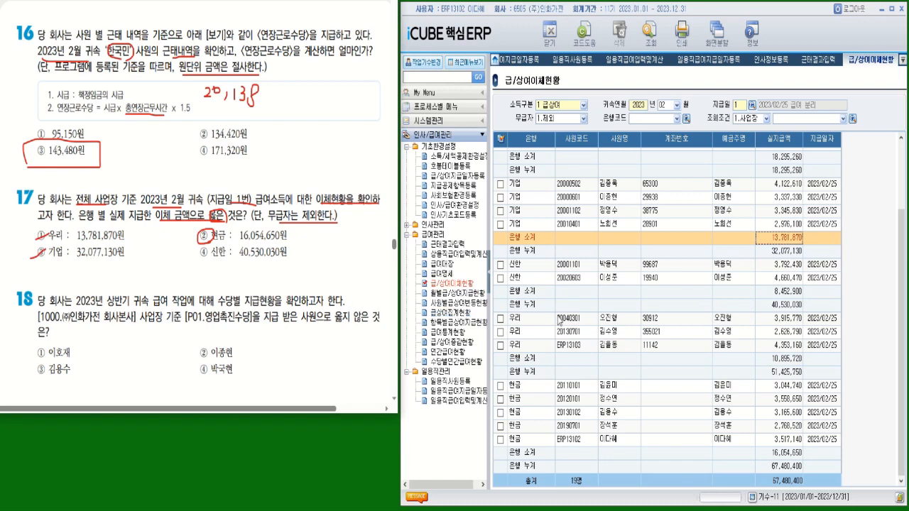
pyautogui.click(784, 293)
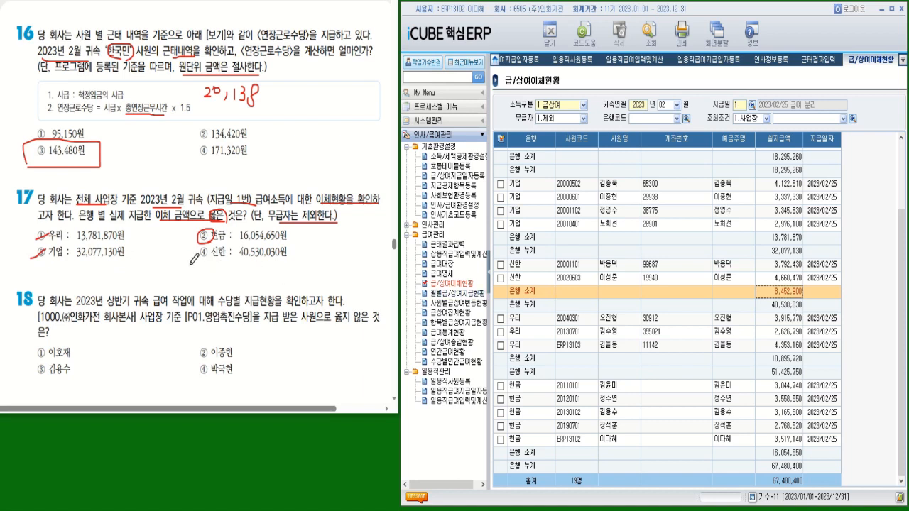
pyautogui.moveTo(196, 258); pyautogui.dragTo(222, 245)
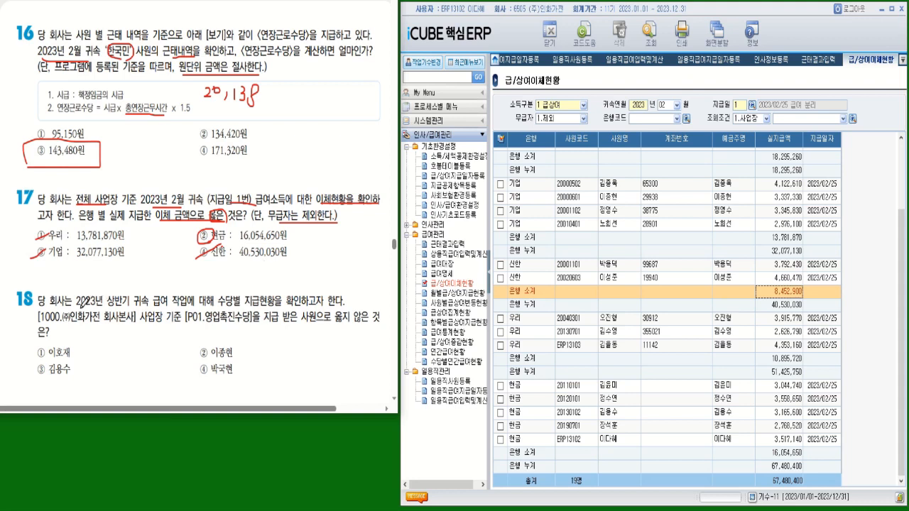
# - Mark question 18's 2023년 상반기, 수당별 지급현황, 회사본사 사업장, P01.영업촉진수당 and 옳지 않은 conditions
pyautogui.moveTo(75, 308); pyautogui.dragTo(123, 303)
pyautogui.moveTo(216, 310); pyautogui.dragTo(347, 307)
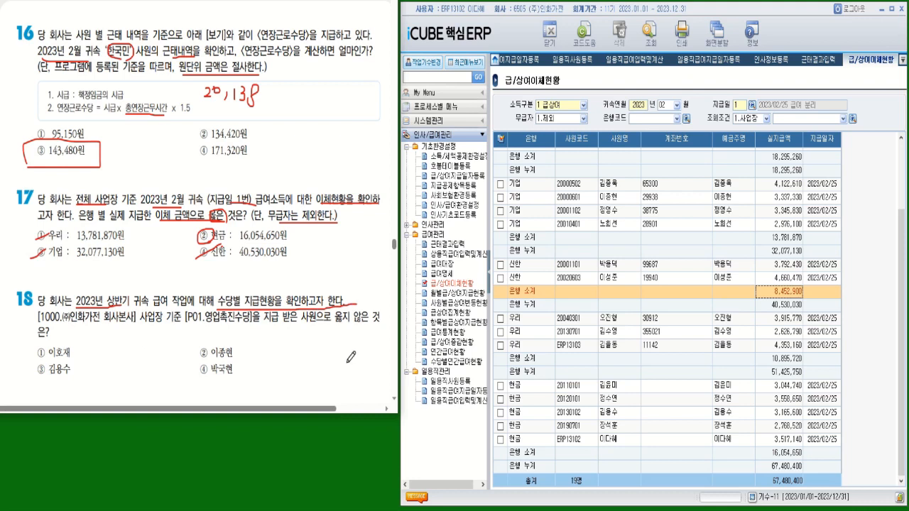
pyautogui.moveTo(137, 318)
pyautogui.mouseDown()
pyautogui.moveTo(122, 329)
pyautogui.moveTo(107, 305)
pyautogui.moveTo(134, 323)
pyautogui.mouseUp()
pyautogui.moveTo(199, 325); pyautogui.dragTo(246, 325)
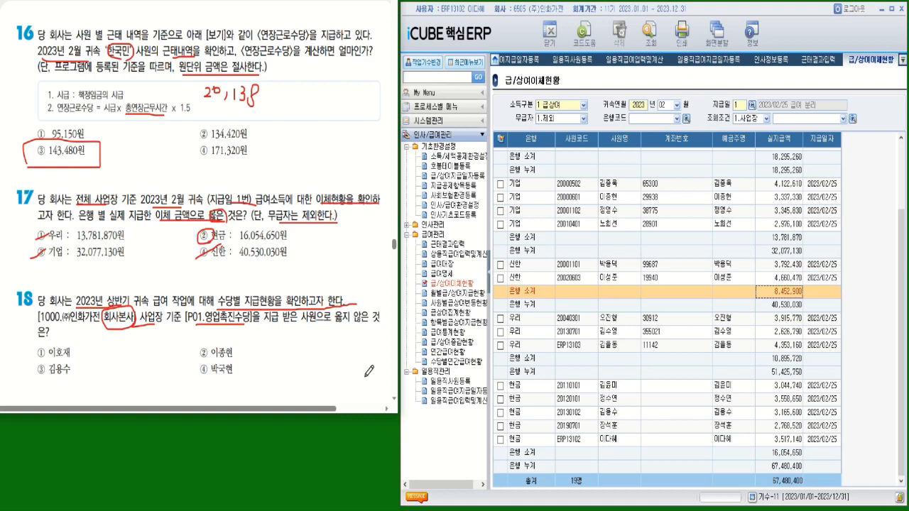
pyautogui.moveTo(335, 325); pyautogui.dragTo(368, 325)
# - Open 수당별연간급여현황 and set 조회기간 to 2023/01 through 2023/06 with 수당코드 P01 영업촉진수당
pyautogui.click(461, 415)
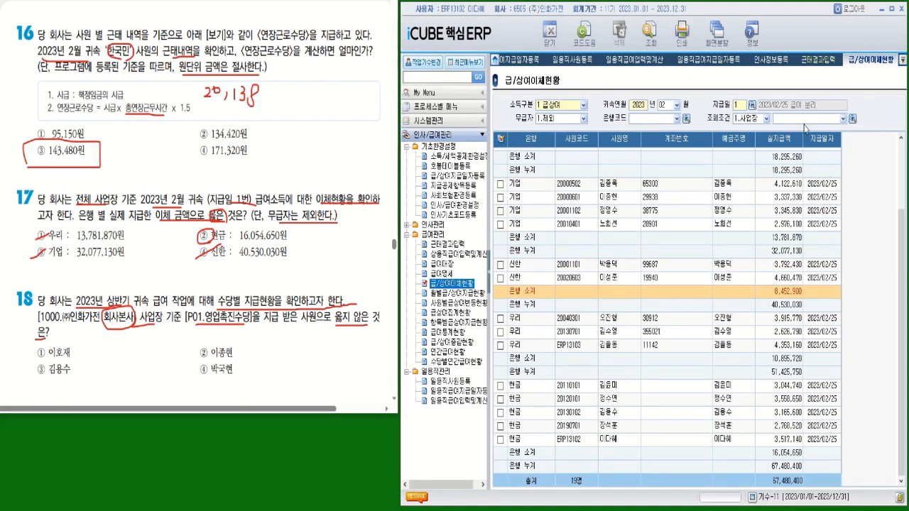
pyautogui.click(457, 362)
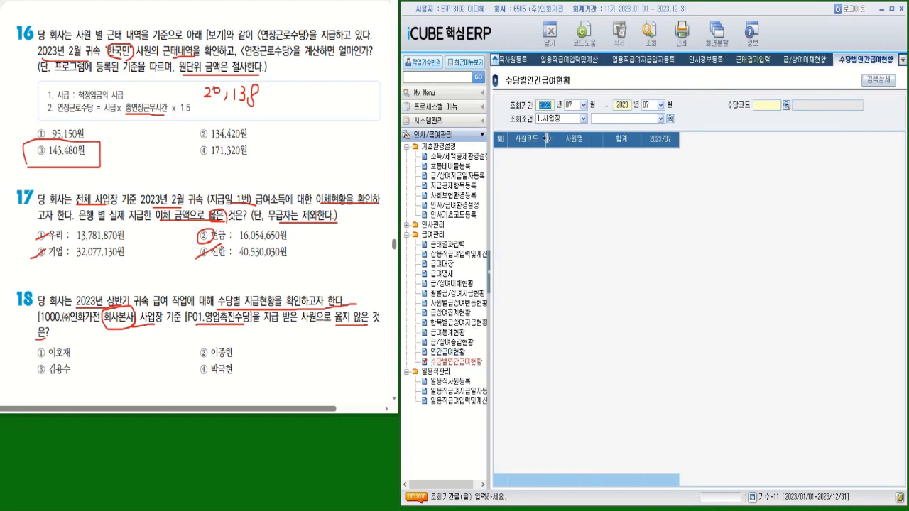
pyautogui.click(583, 105)
pyautogui.click(577, 115)
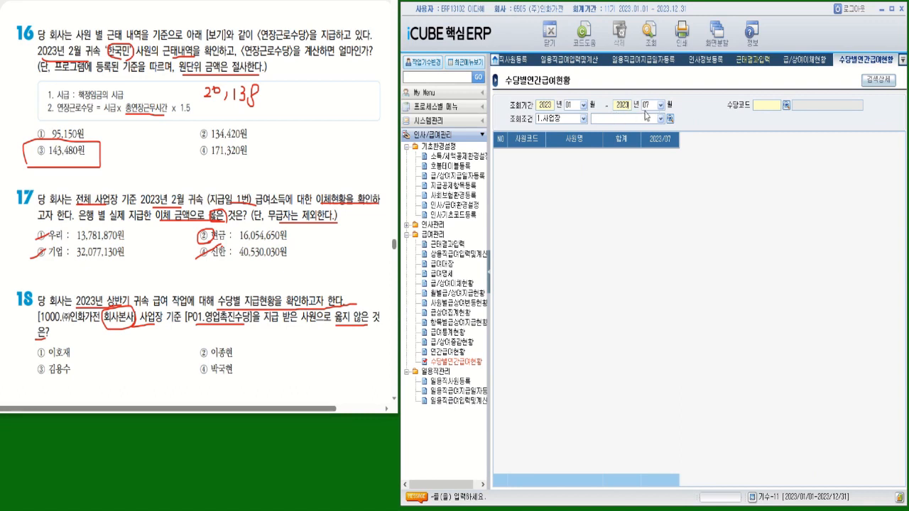
pyautogui.click(660, 106)
pyautogui.click(652, 161)
pyautogui.click(785, 105)
pyautogui.doubleClick(751, 287)
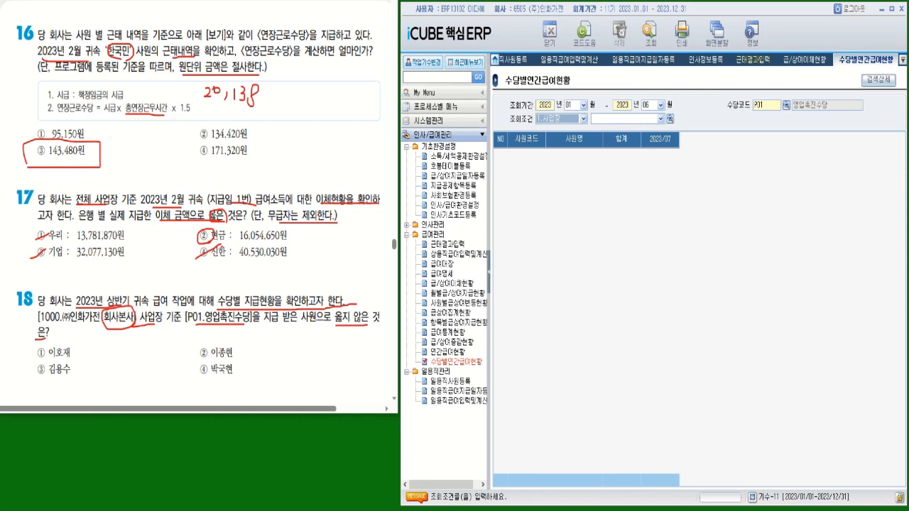
# - Retrieve the allowance payments for 사업장 1000 (주)인화가전 회사본사 and check option ① as question 18's answer
pyautogui.press('Return')
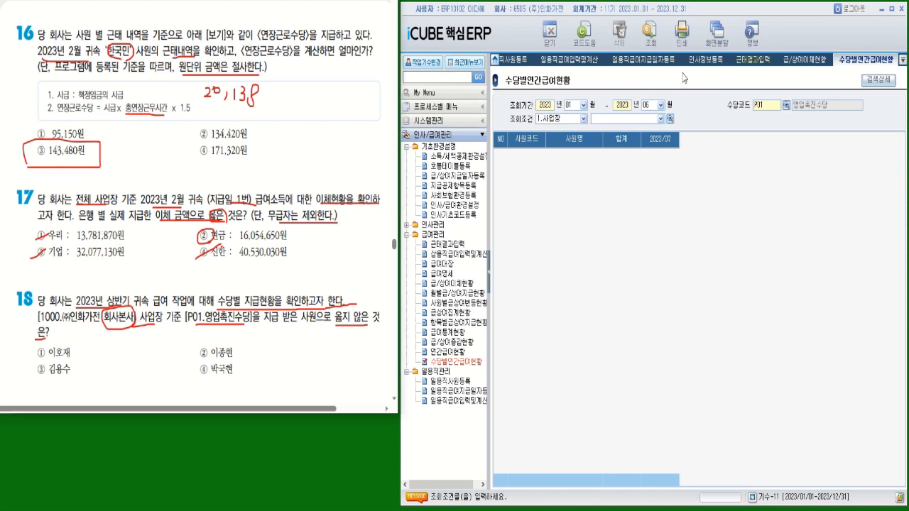
pyautogui.click(669, 120)
pyautogui.click(629, 271)
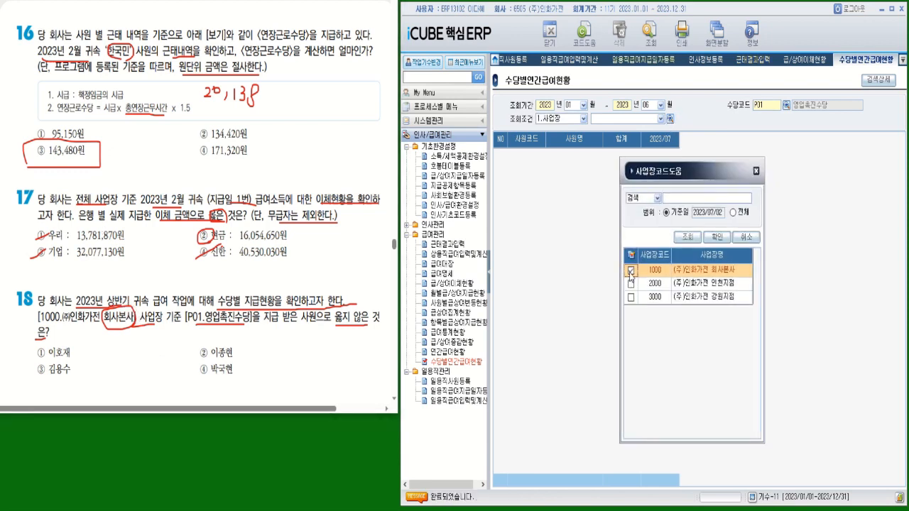
pyautogui.click(716, 237)
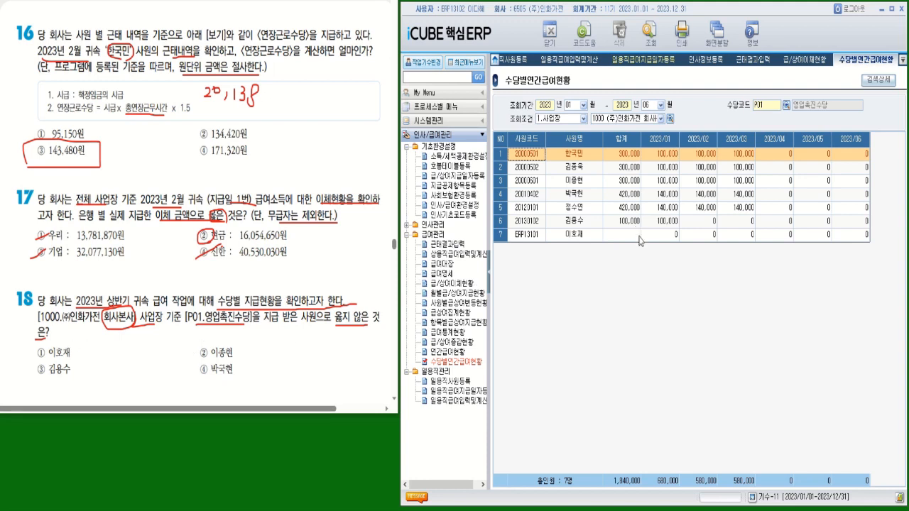
pyautogui.moveTo(31, 346); pyautogui.dragTo(57, 340)
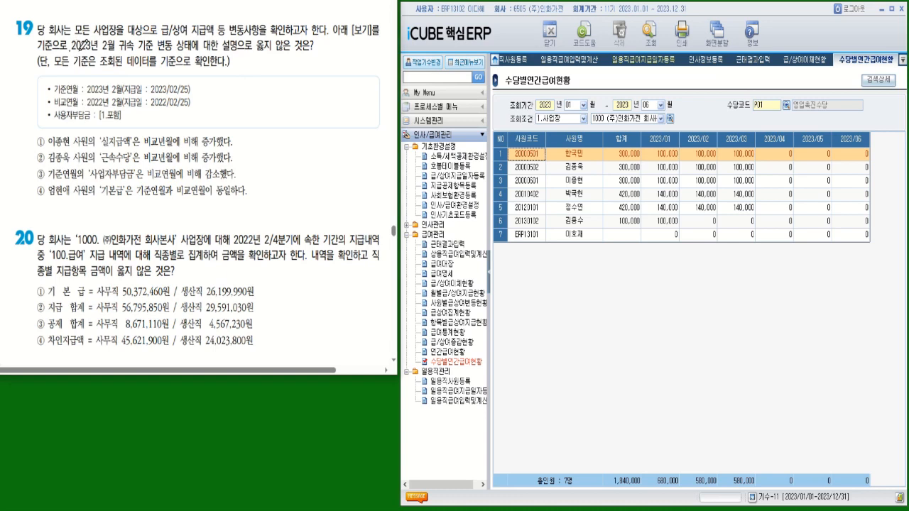
# - Underline 2023년 2월 and 옳지 않은 것 in question 19 and open 사원별급상여변동현황
pyautogui.moveTo(70, 49); pyautogui.dragTo(115, 49)
pyautogui.moveTo(265, 52); pyautogui.dragTo(307, 52)
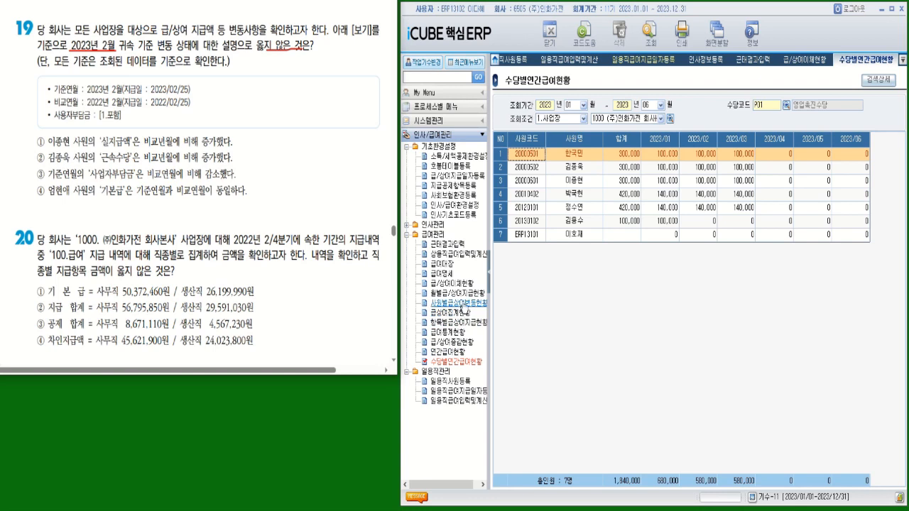
pyautogui.click(461, 304)
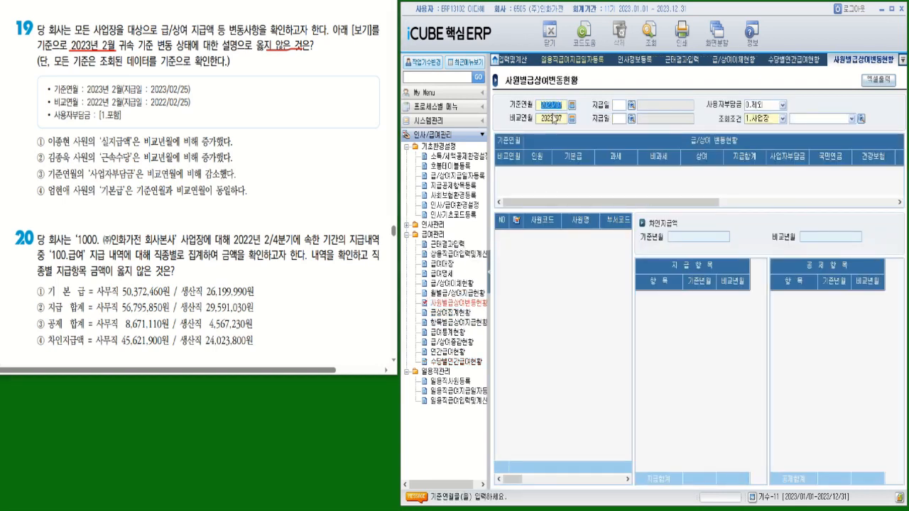
# - Set 기준연월 to 2023/02 with 지급일 1 (2023/02/25 급여) and 사용자부담금 to 1.포함
pyautogui.write('202302')
pyautogui.press('Return')
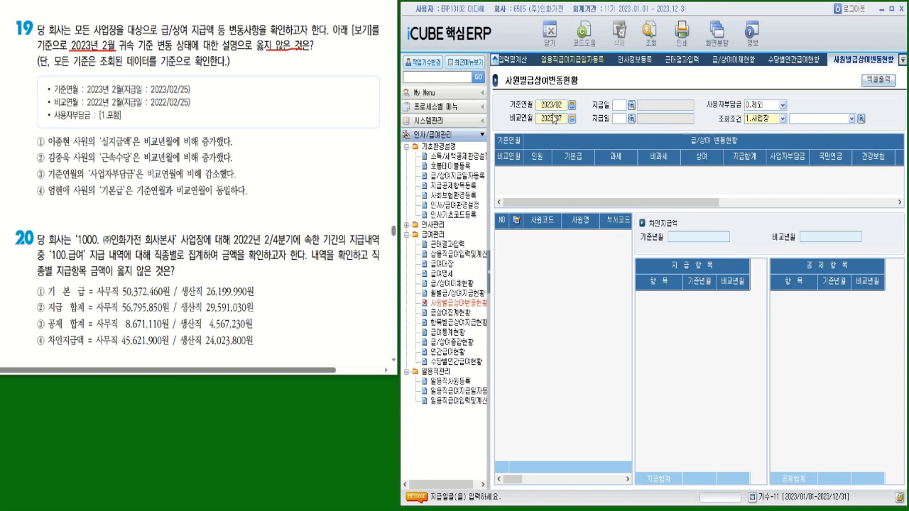
pyautogui.click(632, 107)
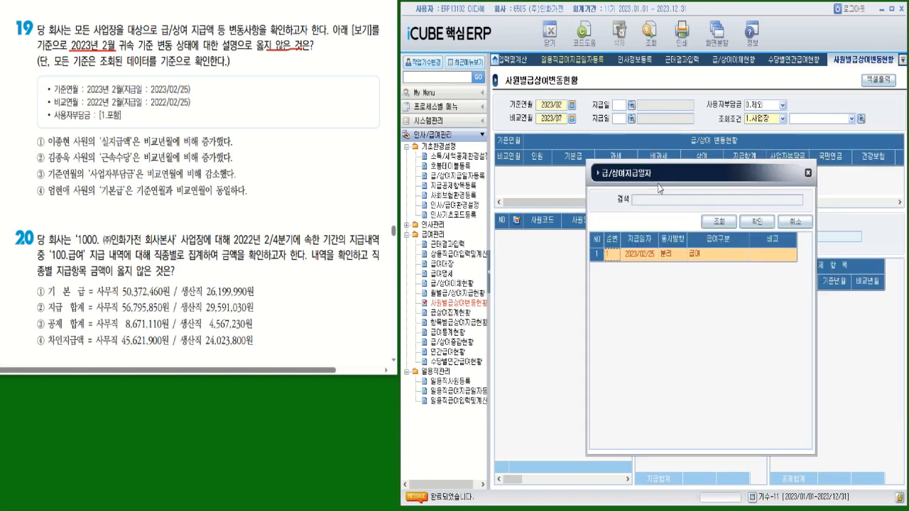
pyautogui.doubleClick(664, 255)
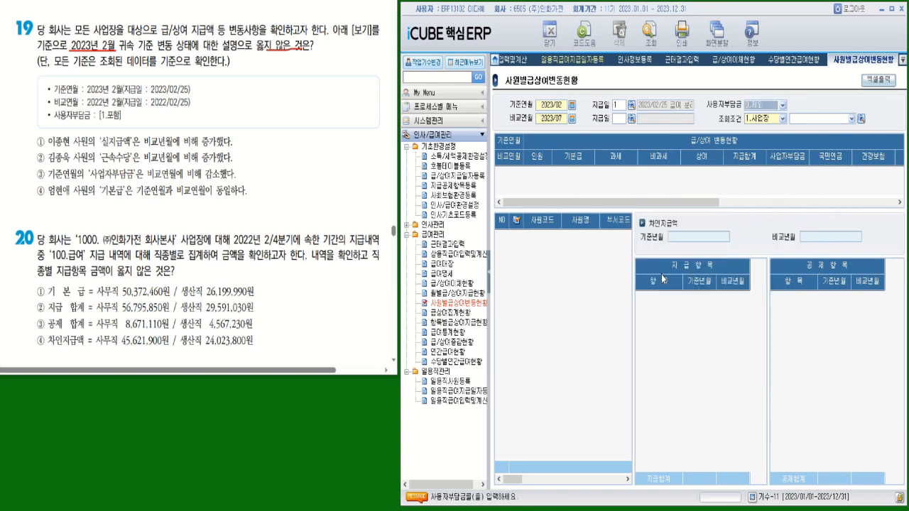
pyautogui.click(767, 106)
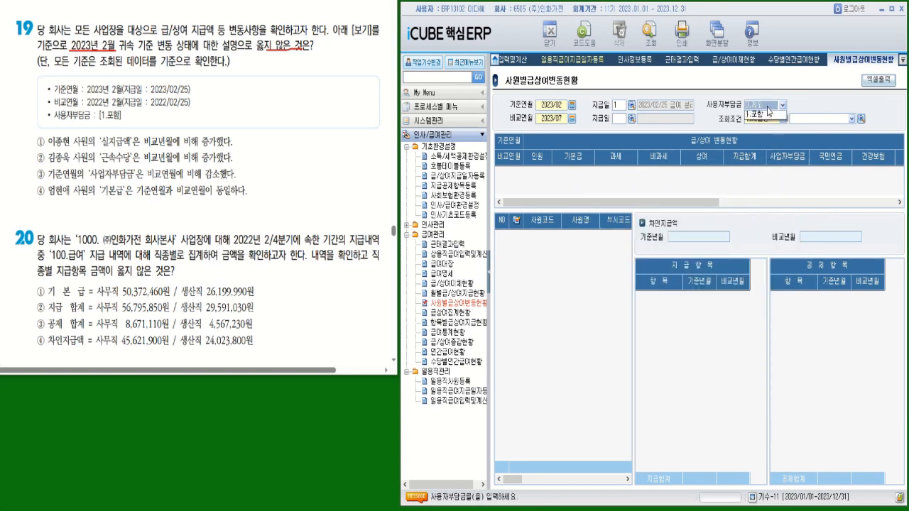
pyautogui.click(767, 112)
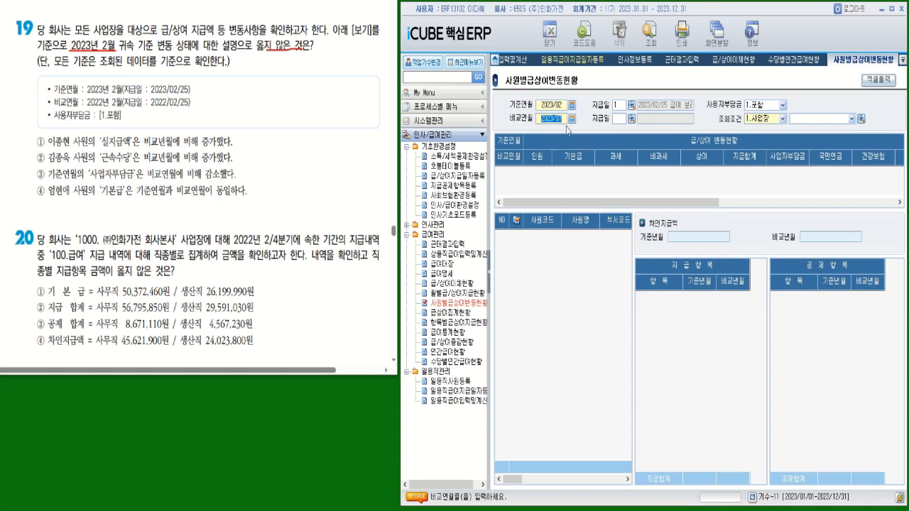
# - Set 비교연월 to 2022/02 with 지급일 1 (2022/02/25 급여) and retrieve the comparison for all workplaces
pyautogui.write('202202')
pyautogui.press('Return')
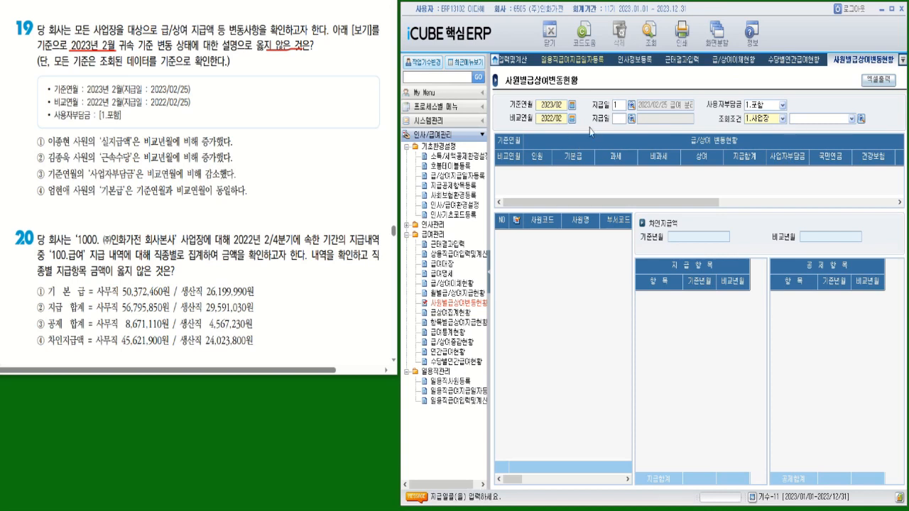
pyautogui.click(631, 121)
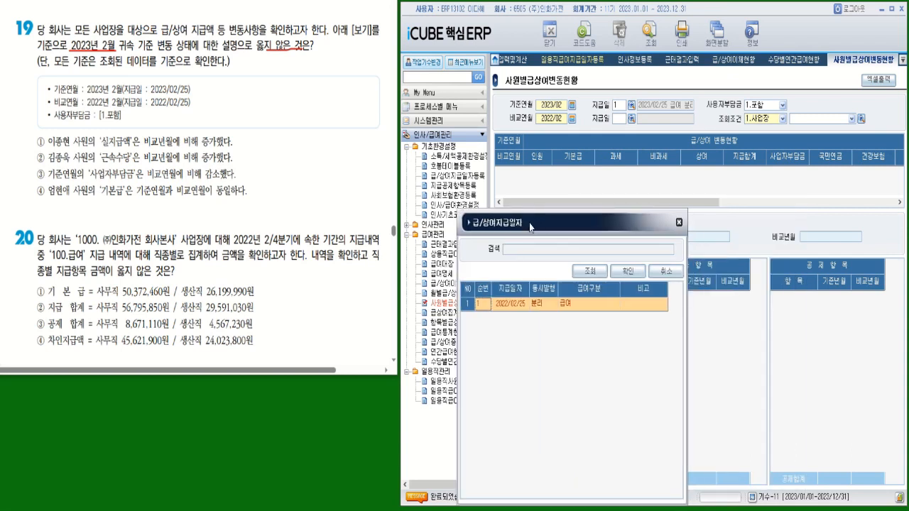
pyautogui.doubleClick(517, 313)
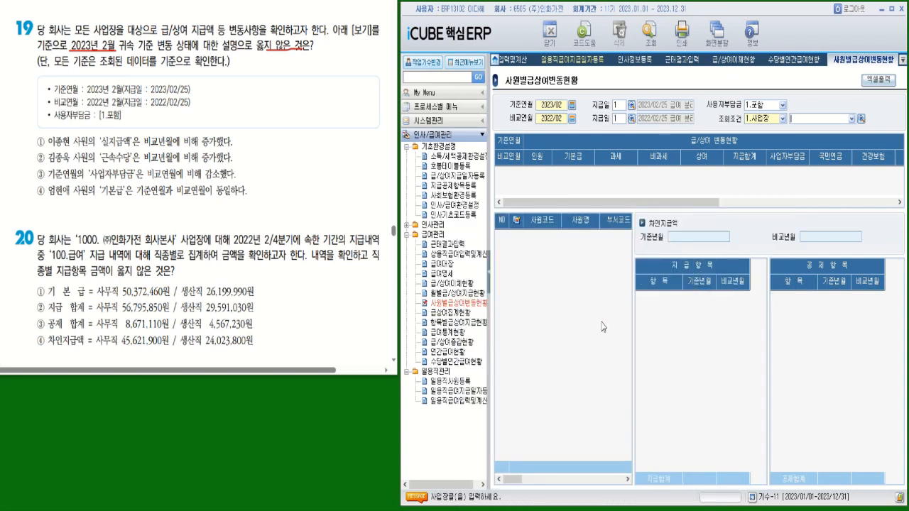
pyautogui.click(648, 31)
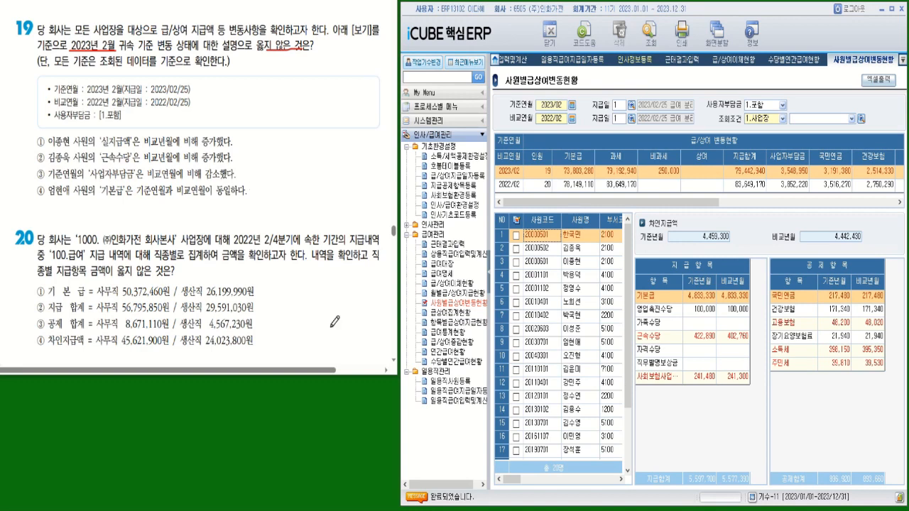
# - Compare the 실지급액, 근속수당 and 기본급 of the employees in question 19's options and check ① as the answer
pyautogui.click(570, 264)
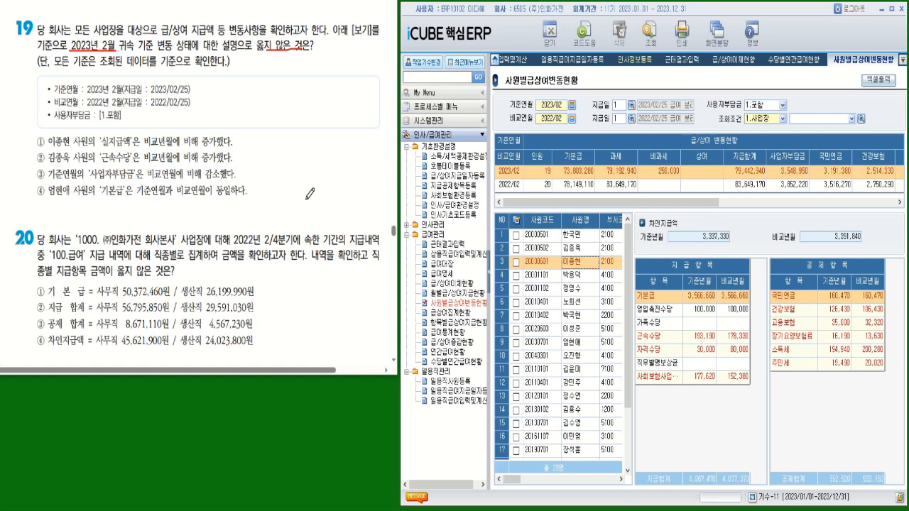
pyautogui.moveTo(33, 137); pyautogui.dragTo(58, 129)
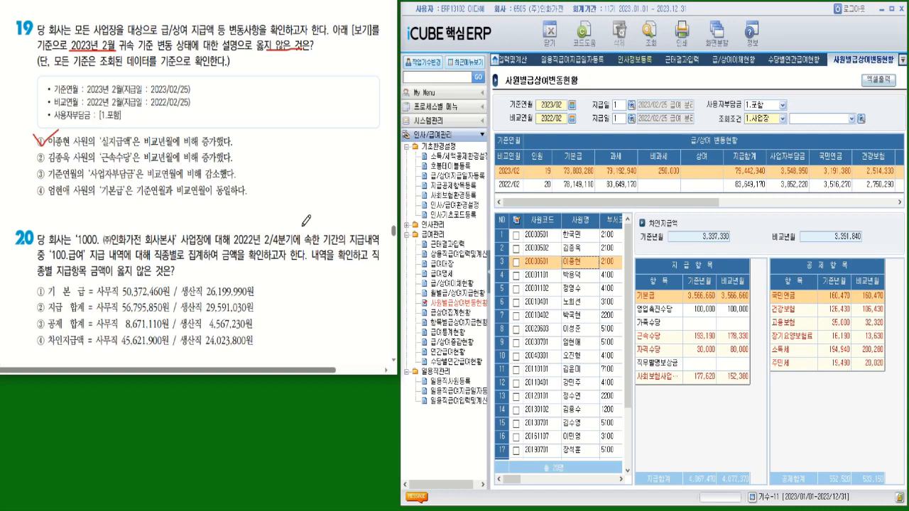
pyautogui.click(579, 253)
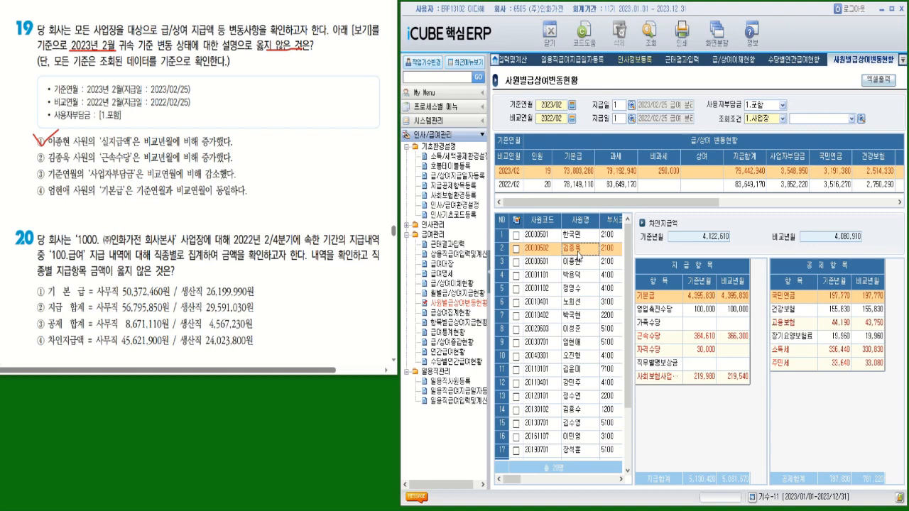
pyautogui.click(651, 340)
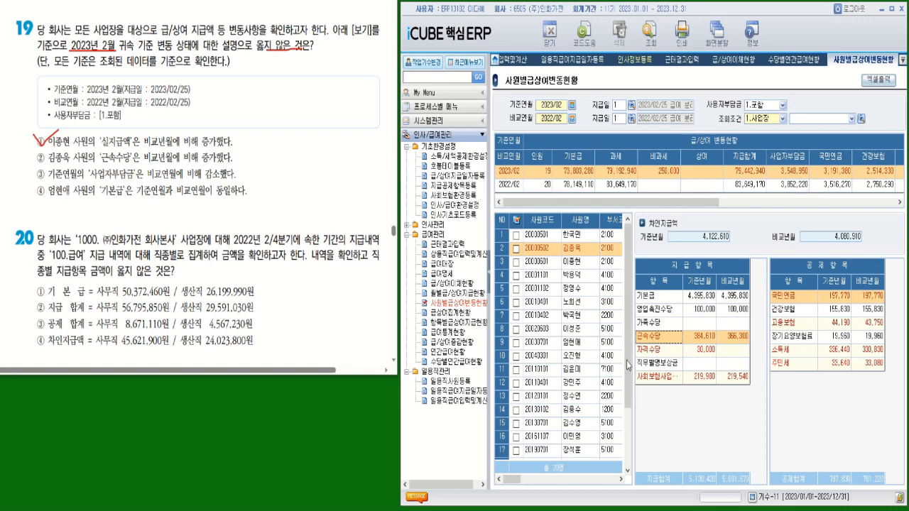
pyautogui.click(584, 348)
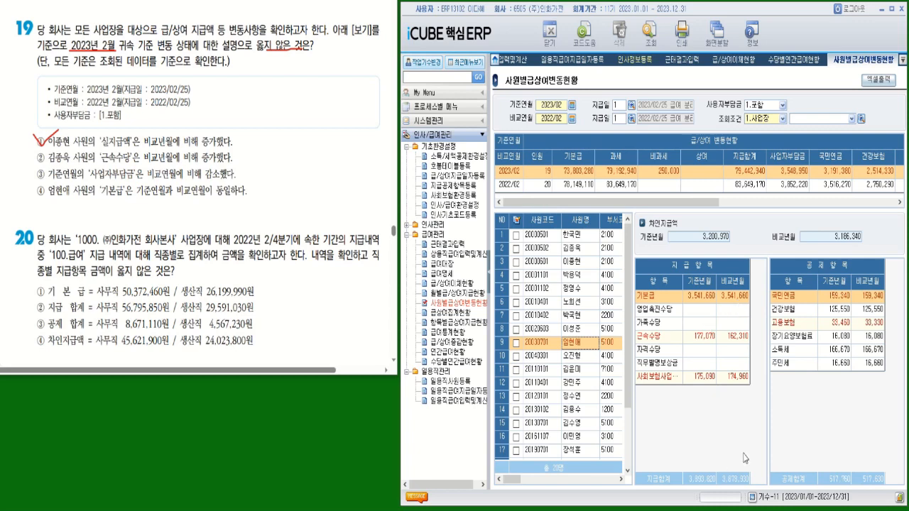
# - Mark question 20's 회사본사, 2022년 2/4분기, 100.급여 지급 내역, 직종별 집계 and 옳지 않은 conditions
pyautogui.moveTo(146, 246)
pyautogui.mouseDown()
pyautogui.moveTo(169, 245)
pyautogui.moveTo(151, 229)
pyautogui.moveTo(163, 248)
pyautogui.mouseUp()
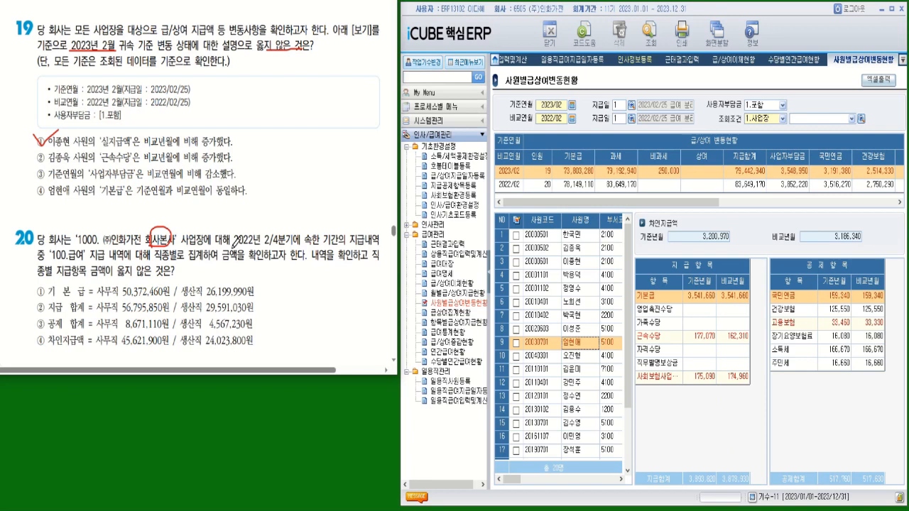
pyautogui.moveTo(235, 248); pyautogui.dragTo(298, 249)
pyautogui.moveTo(59, 262); pyautogui.dragTo(286, 261)
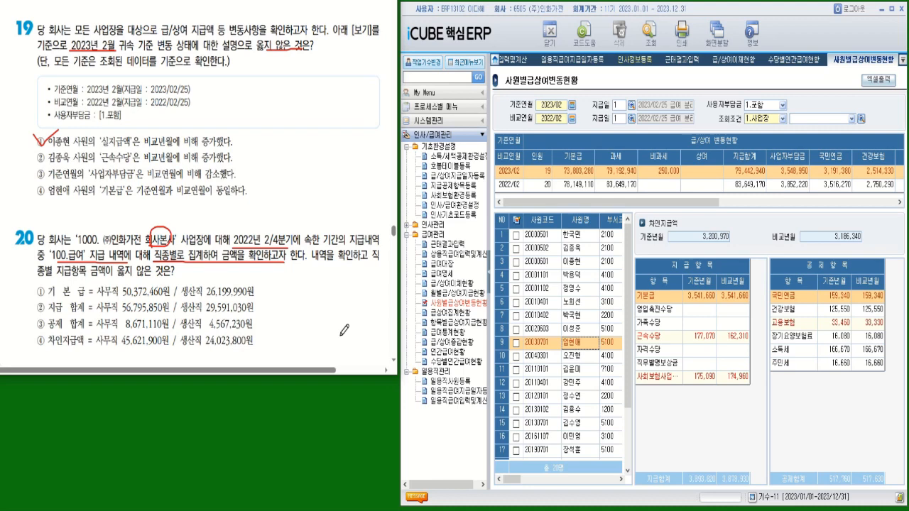
pyautogui.moveTo(58, 279); pyautogui.dragTo(146, 277)
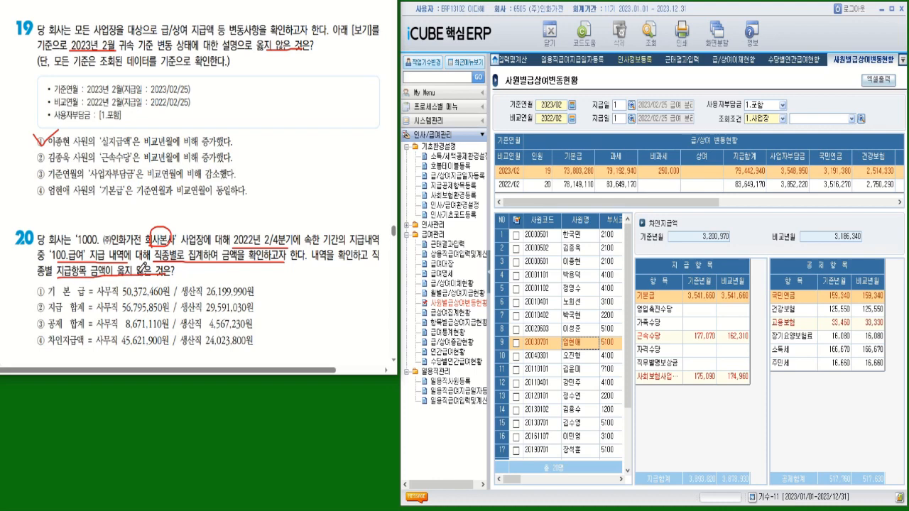
pyautogui.moveTo(136, 267)
pyautogui.mouseDown()
pyautogui.moveTo(152, 264)
pyautogui.moveTo(142, 270)
pyautogui.mouseUp()
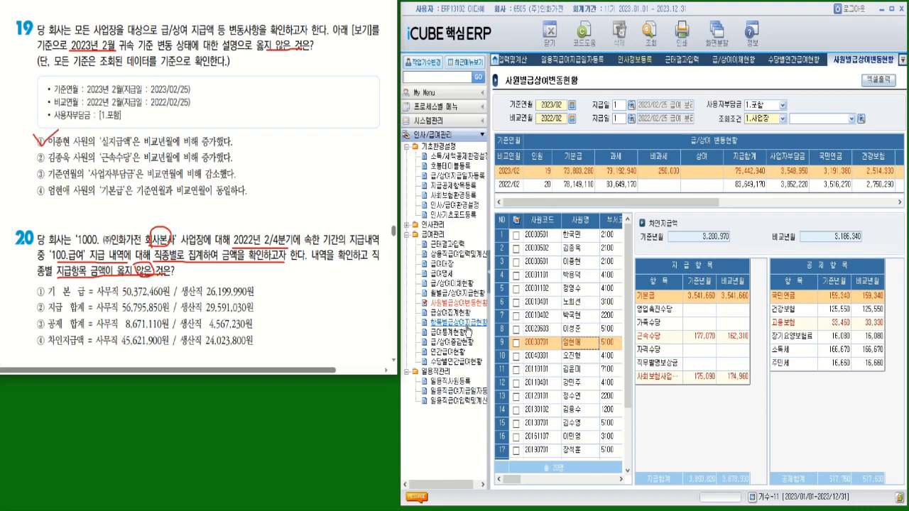
# - Open 항목별급상여지급현황 and set 귀속연월 to 2022/04 through 2022/06
pyautogui.click(467, 326)
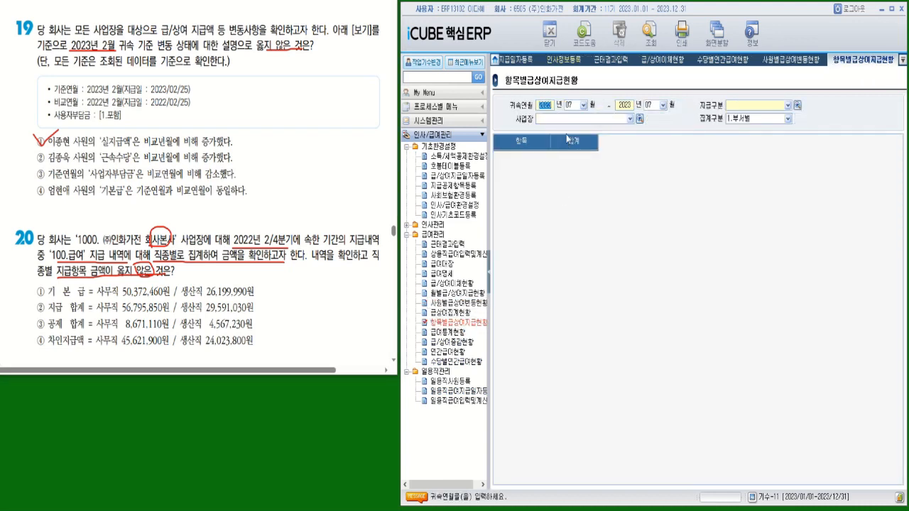
pyautogui.write('2022')
pyautogui.click(584, 105)
pyautogui.press('Up')
pyautogui.press('Up')
pyautogui.press('Up')
pyautogui.press('Return')
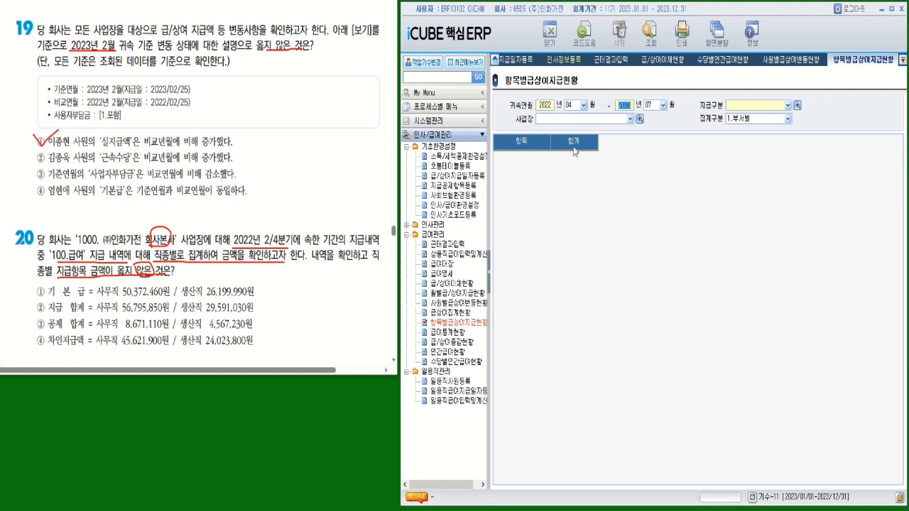
pyautogui.write('2022')
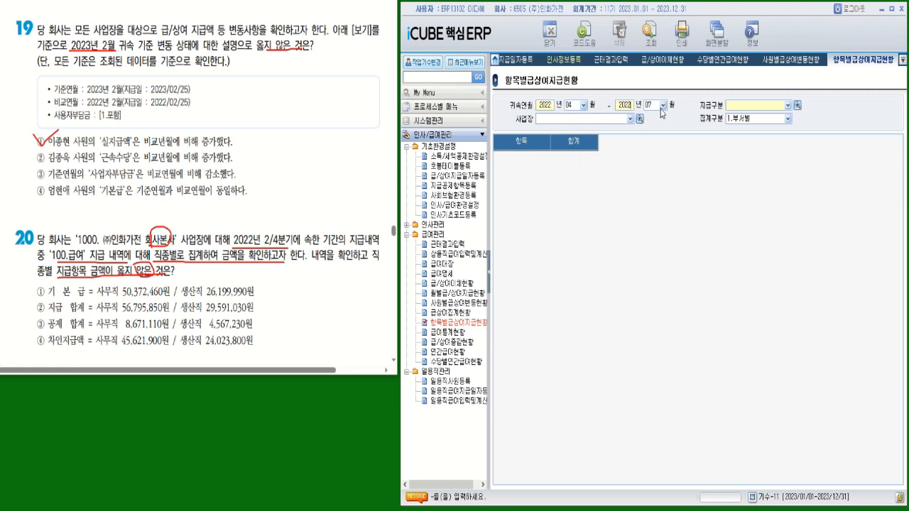
pyautogui.click(663, 105)
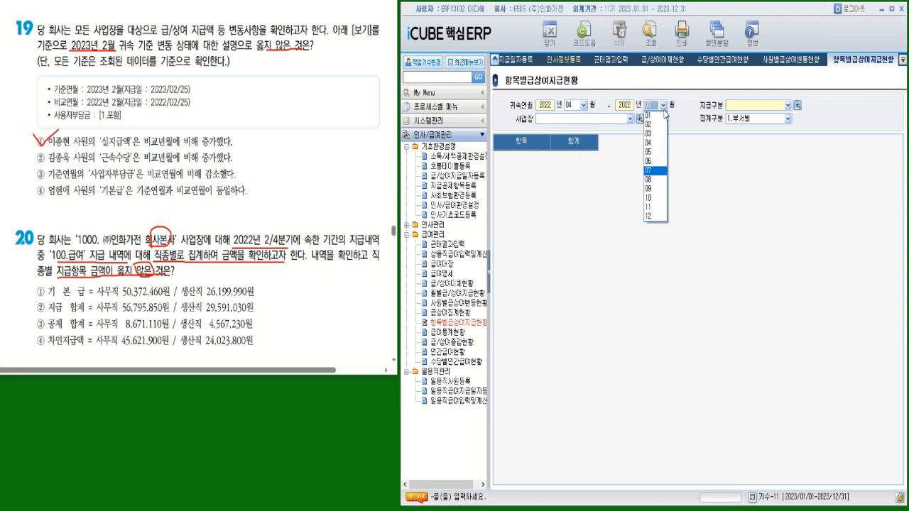
pyautogui.click(651, 162)
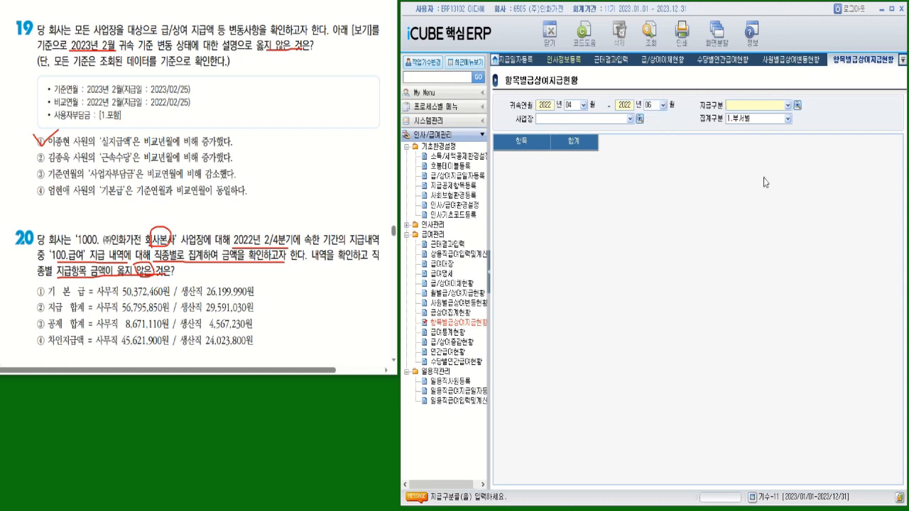
# - Retrieve the totals with 지급구분 100 급여, 사업장 1000 (주)인화가전 회사본사 and 집계구분 2.직종별
pyautogui.click(797, 106)
pyautogui.doubleClick(593, 382)
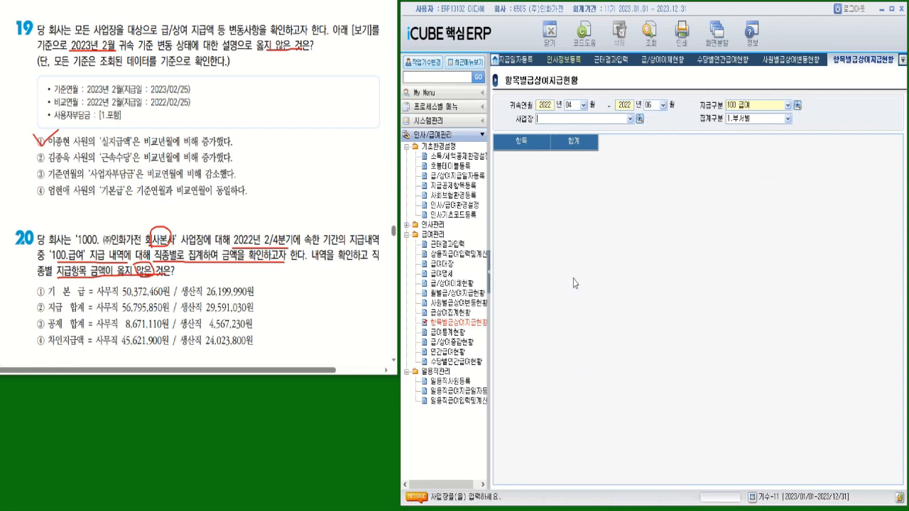
pyautogui.click(639, 119)
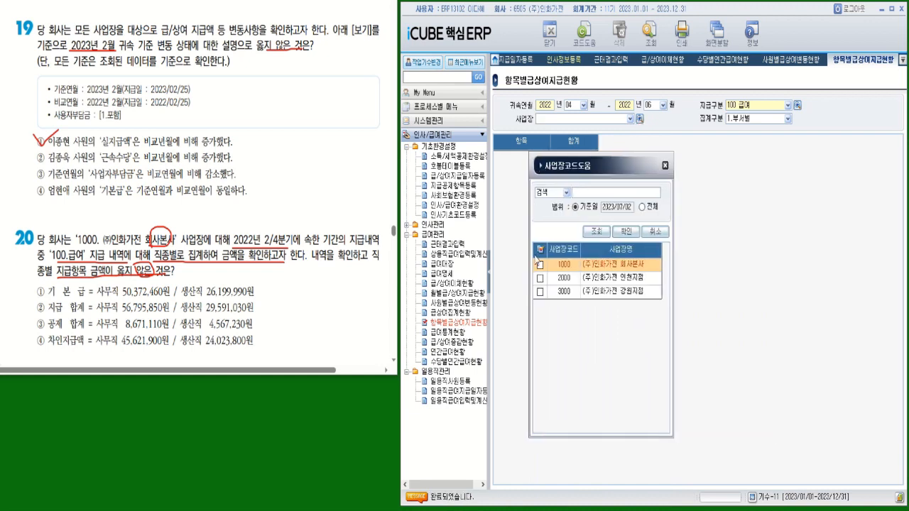
pyautogui.click(625, 232)
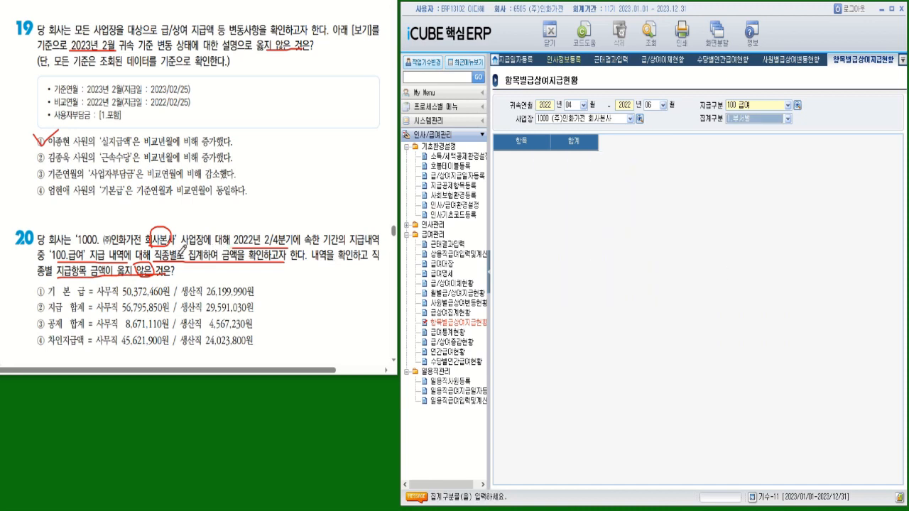
pyautogui.click(787, 119)
pyautogui.click(757, 141)
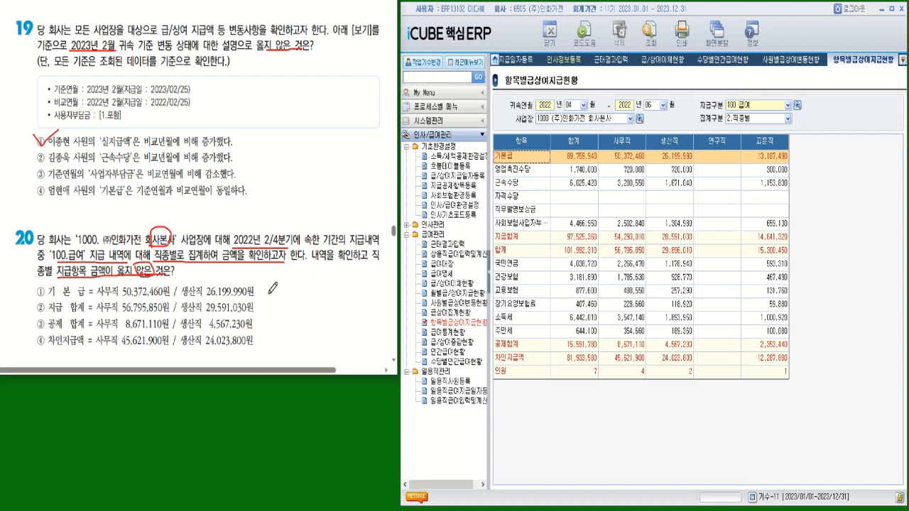
# - Compare the 사무직 and 생산직 totals with question 20's options, circle ①, ③ and ④ as correct, and check and underline ② as the answer
pyautogui.moveTo(269, 285); pyautogui.dragTo(272, 291)
pyautogui.click(506, 239)
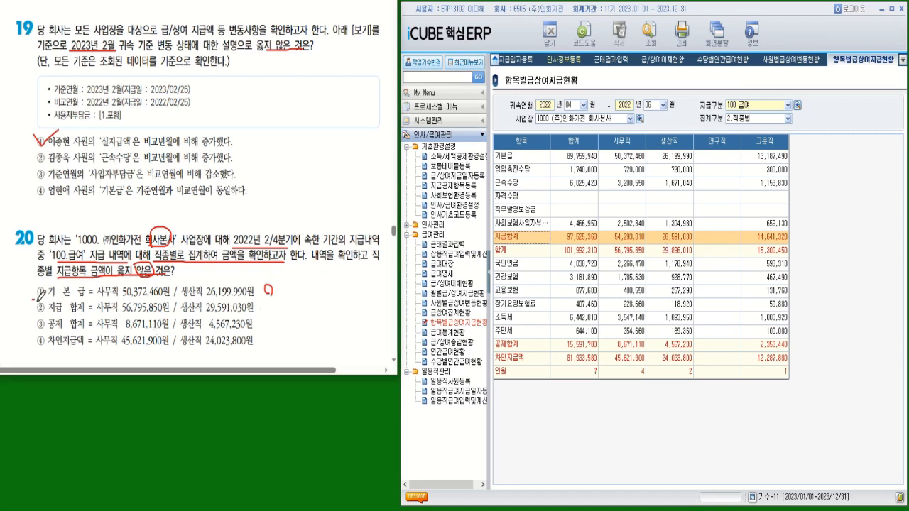
pyautogui.moveTo(35, 301); pyautogui.dragTo(62, 287)
pyautogui.click(525, 347)
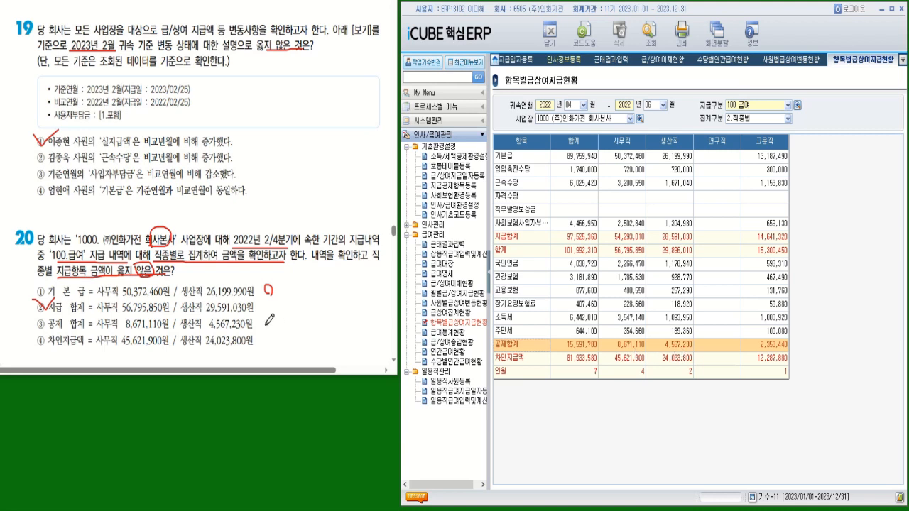
pyautogui.moveTo(268, 317); pyautogui.dragTo(265, 322)
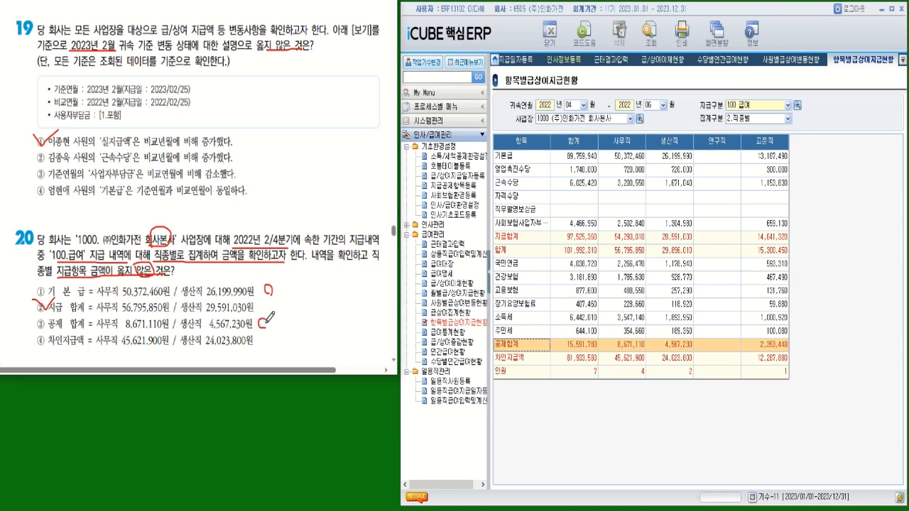
pyautogui.click(526, 359)
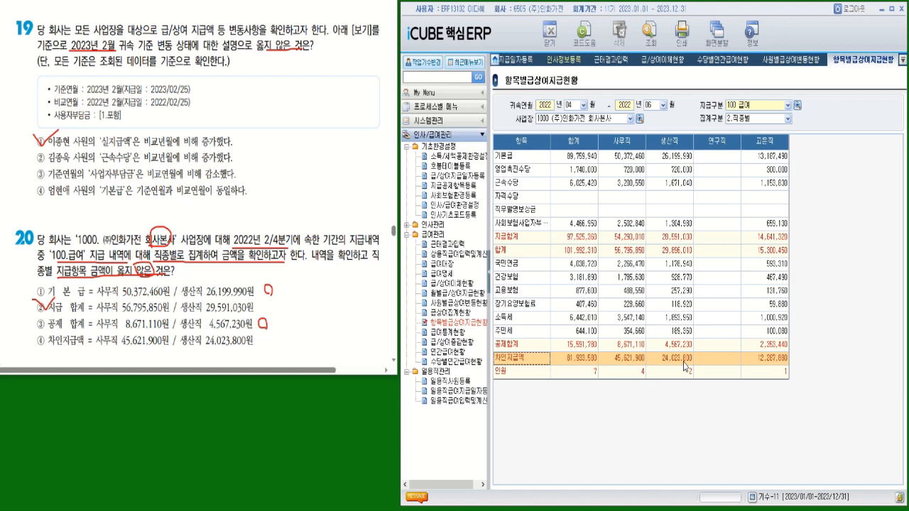
pyautogui.moveTo(260, 336); pyautogui.dragTo(259, 338)
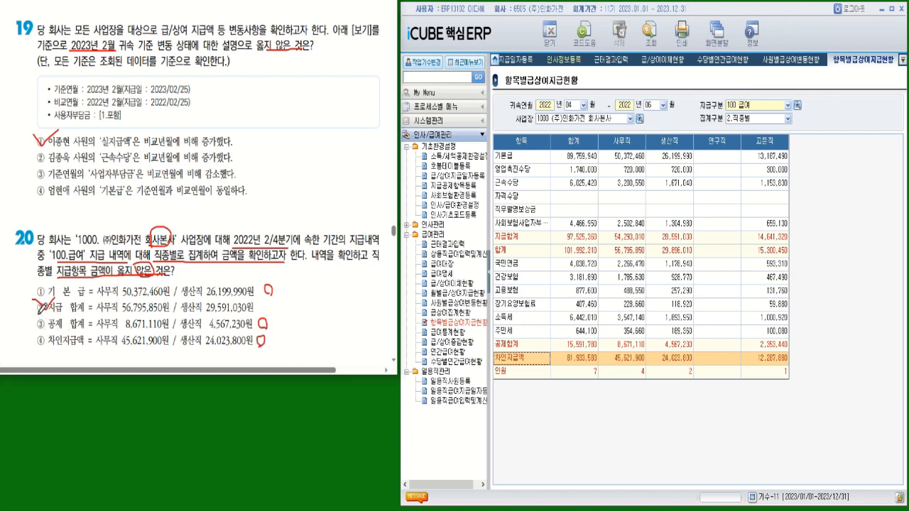
pyautogui.moveTo(40, 310); pyautogui.dragTo(261, 310)
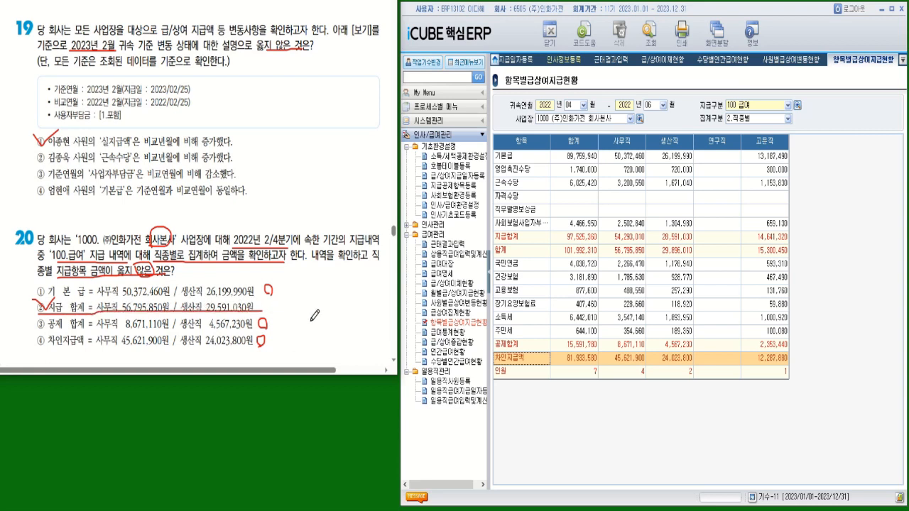